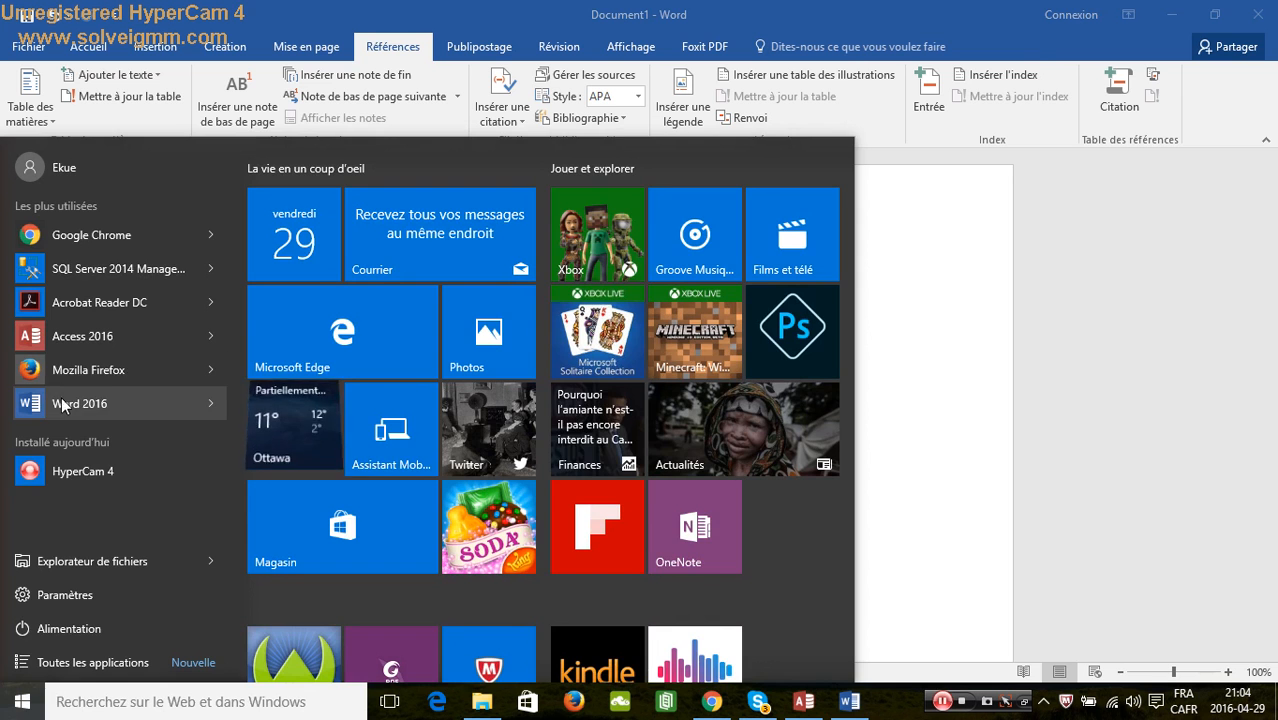
# Start a new Word session and create a document from the "Lettre (Thème Médian)" template.
pyautogui.click(60, 404)
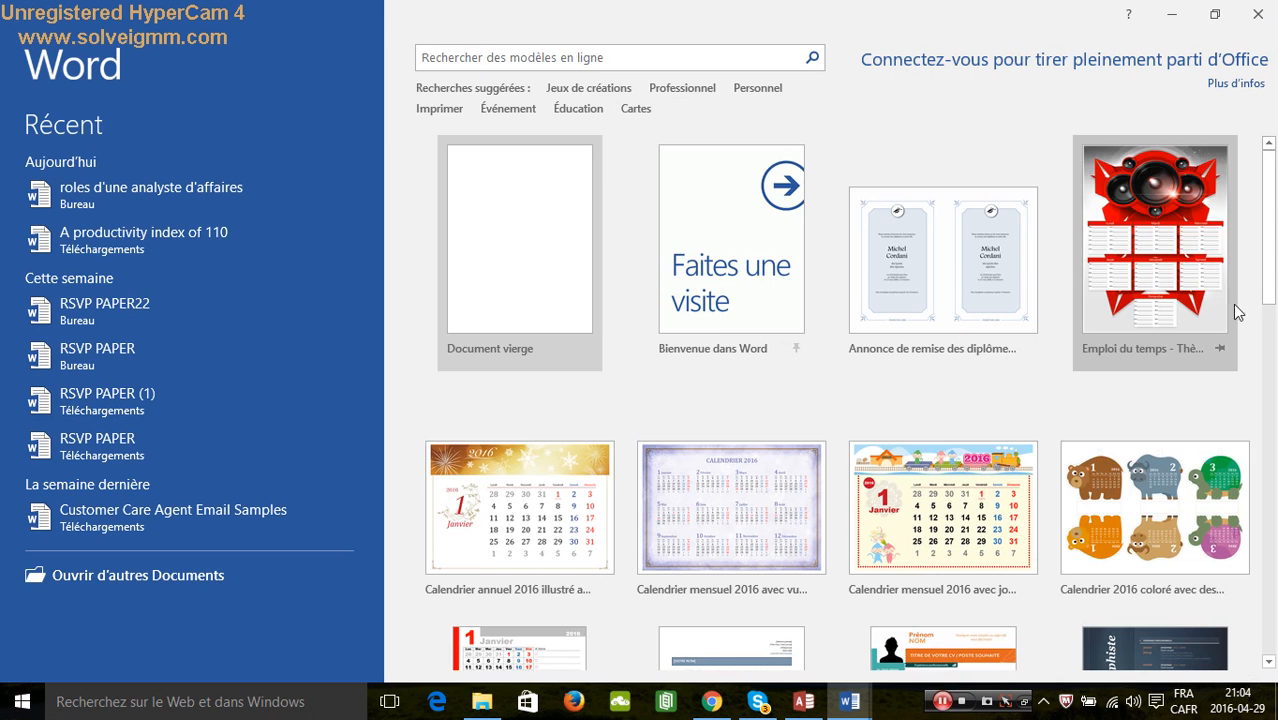
pyautogui.moveTo(1271, 289); pyautogui.dragTo(1272, 469)
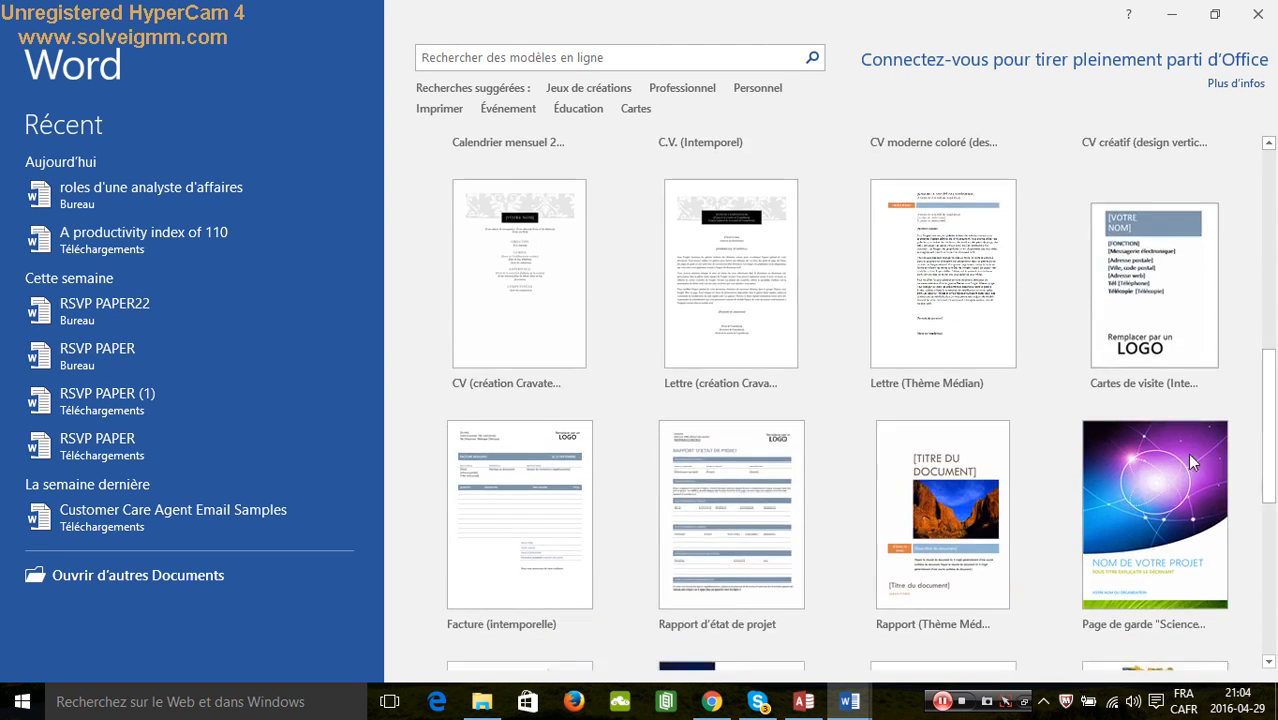
pyautogui.click(937, 293)
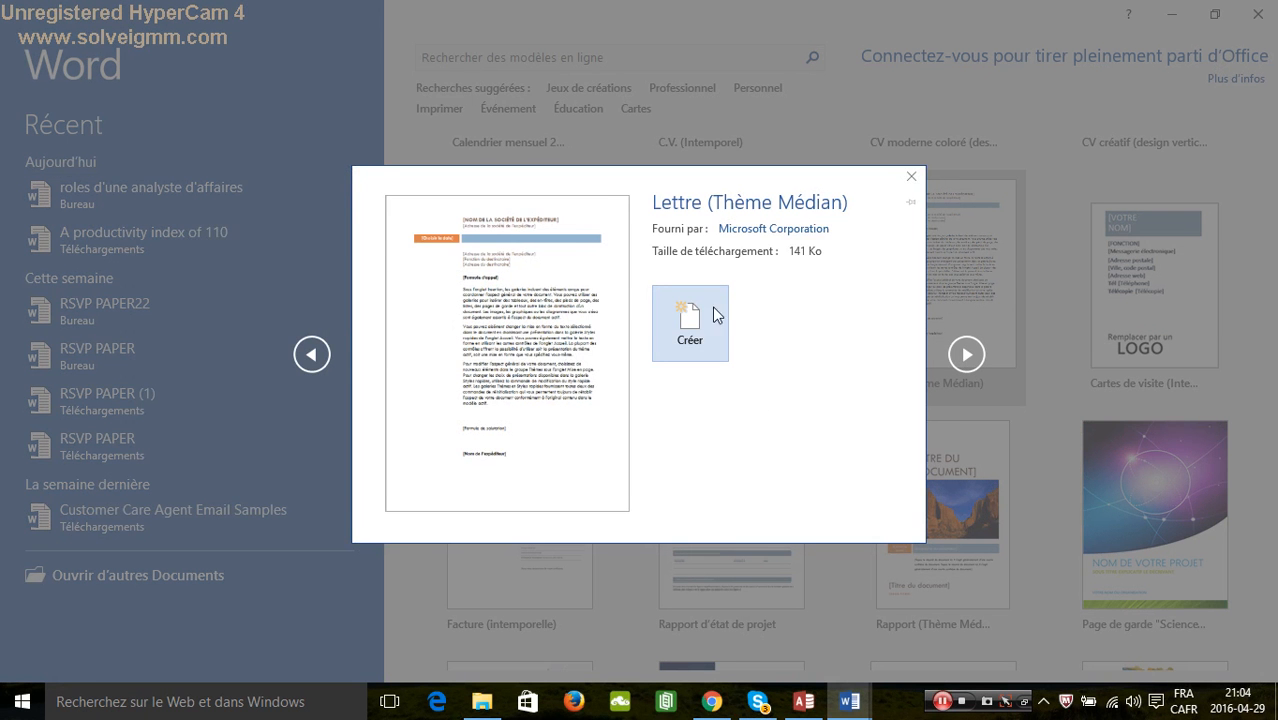
pyautogui.click(698, 329)
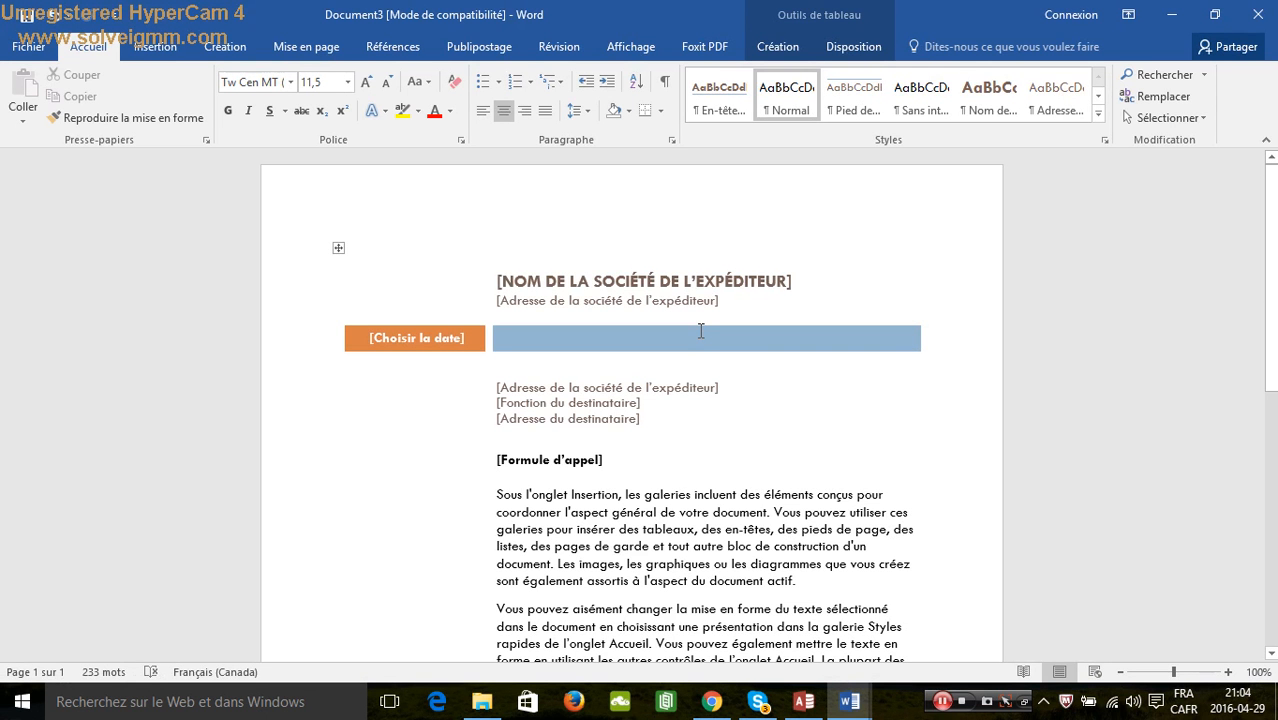
# Examine the letter template's placeholders, including the sender company address and the "Formule d'appel", and its table columns.
pyautogui.click(756, 433)
pyautogui.click(575, 386)
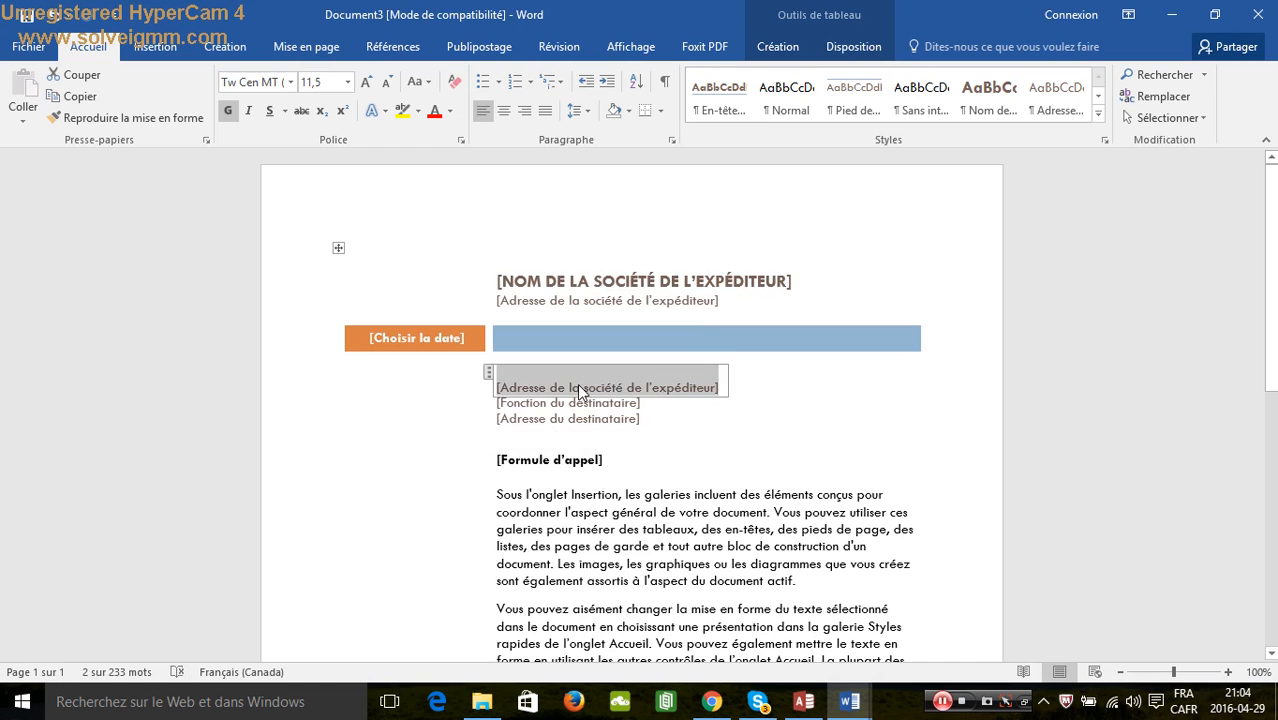
pyautogui.click(651, 466)
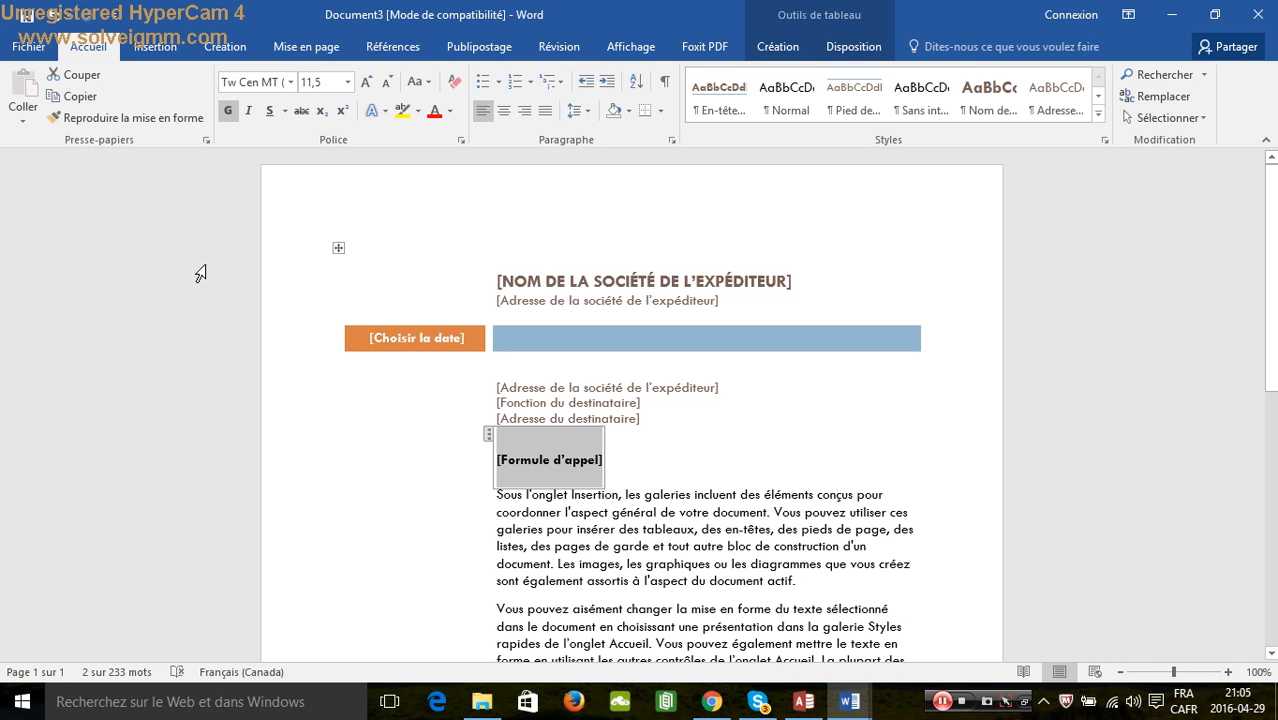
pyautogui.click(375, 221)
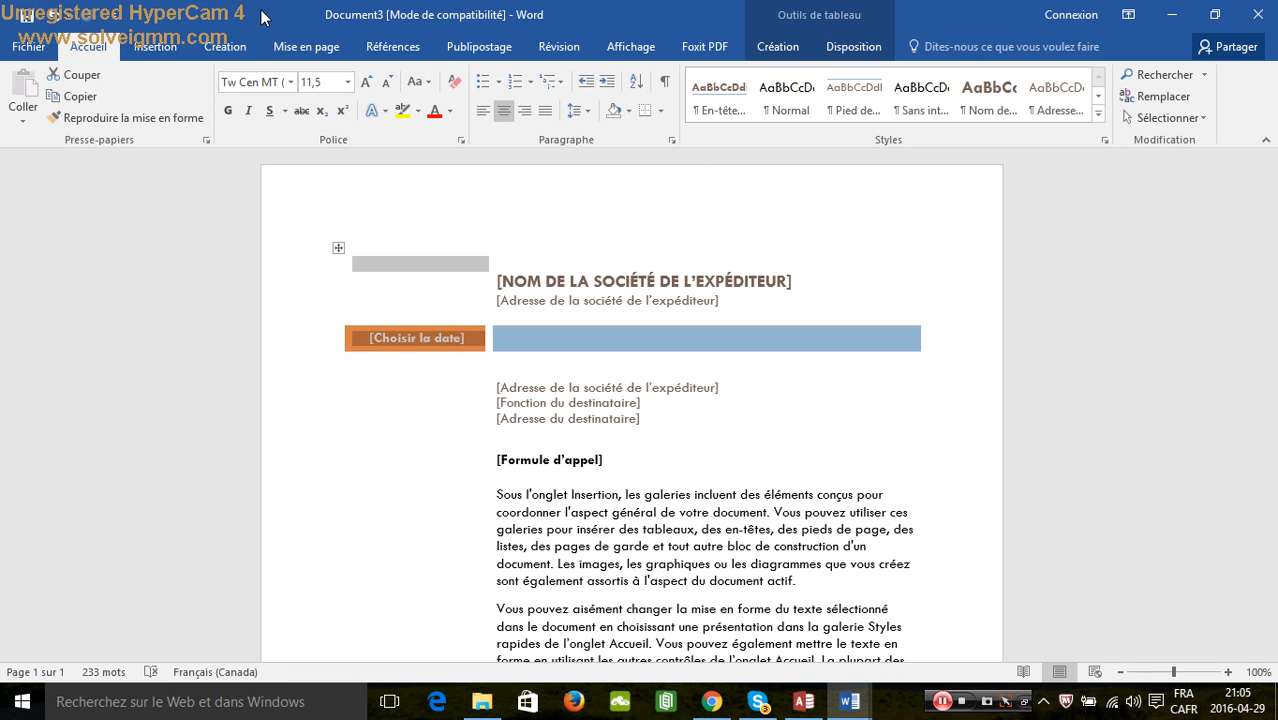
pyautogui.click(491, 202)
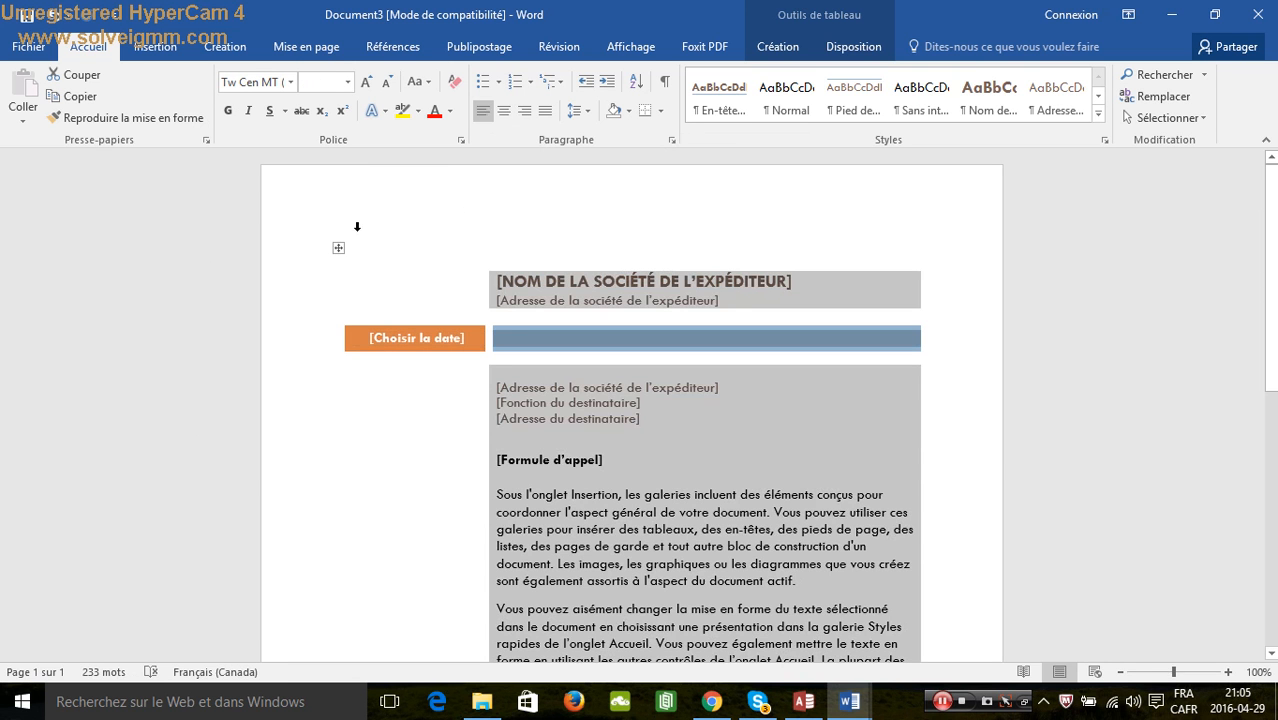
# Create a new blank document.
pyautogui.click(28, 47)
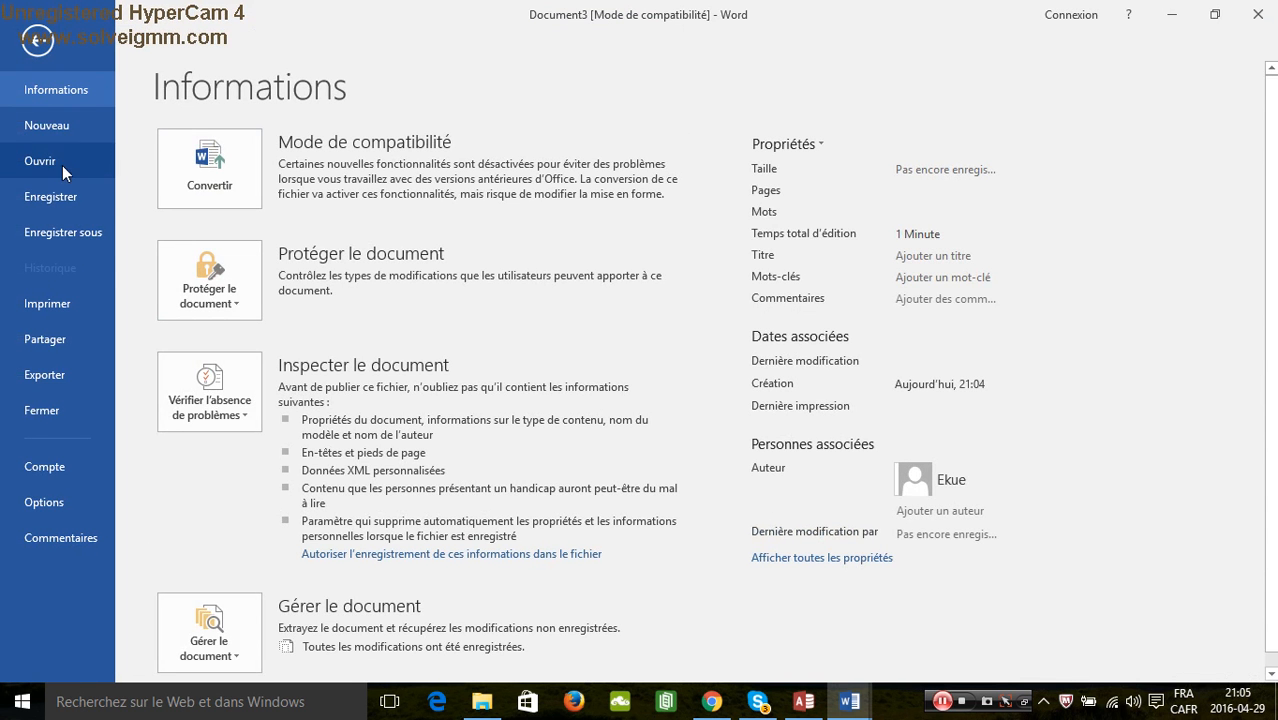
pyautogui.click(63, 128)
pyautogui.click(283, 297)
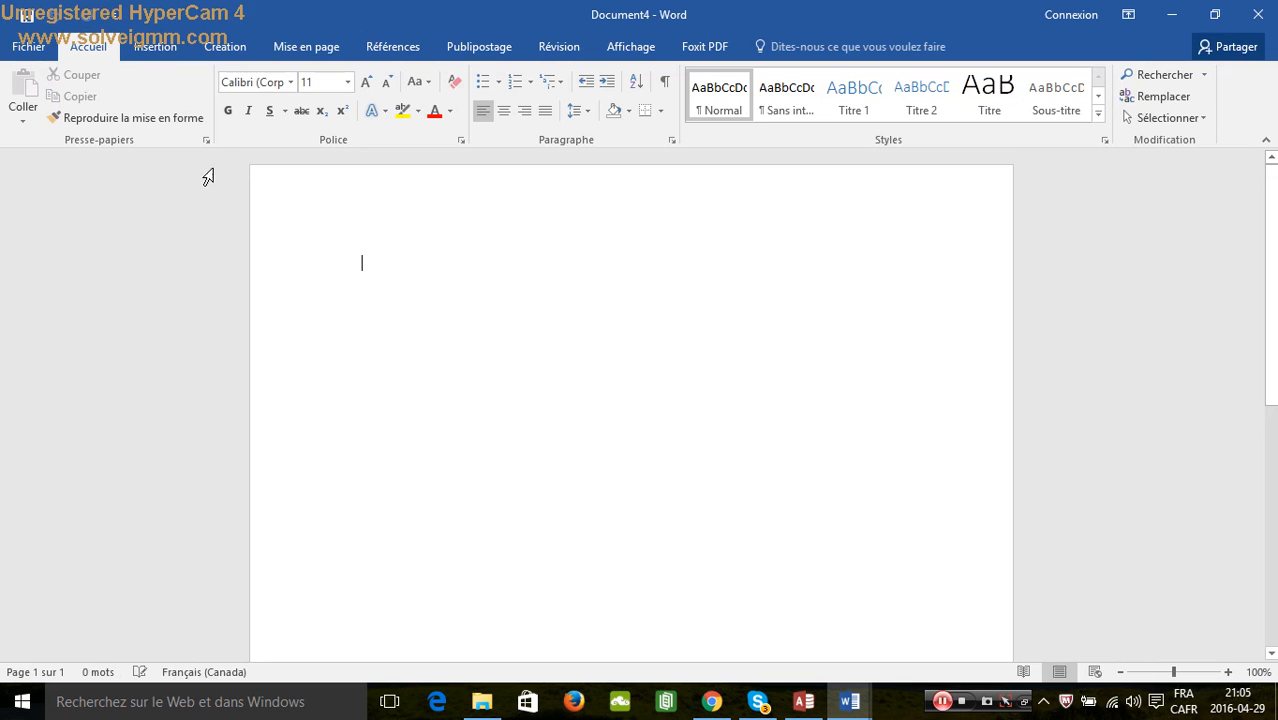
# Examine the file management options for new documents, opening, saving, printing, sharing and exporting, including the available export file types.
pyautogui.click(29, 48)
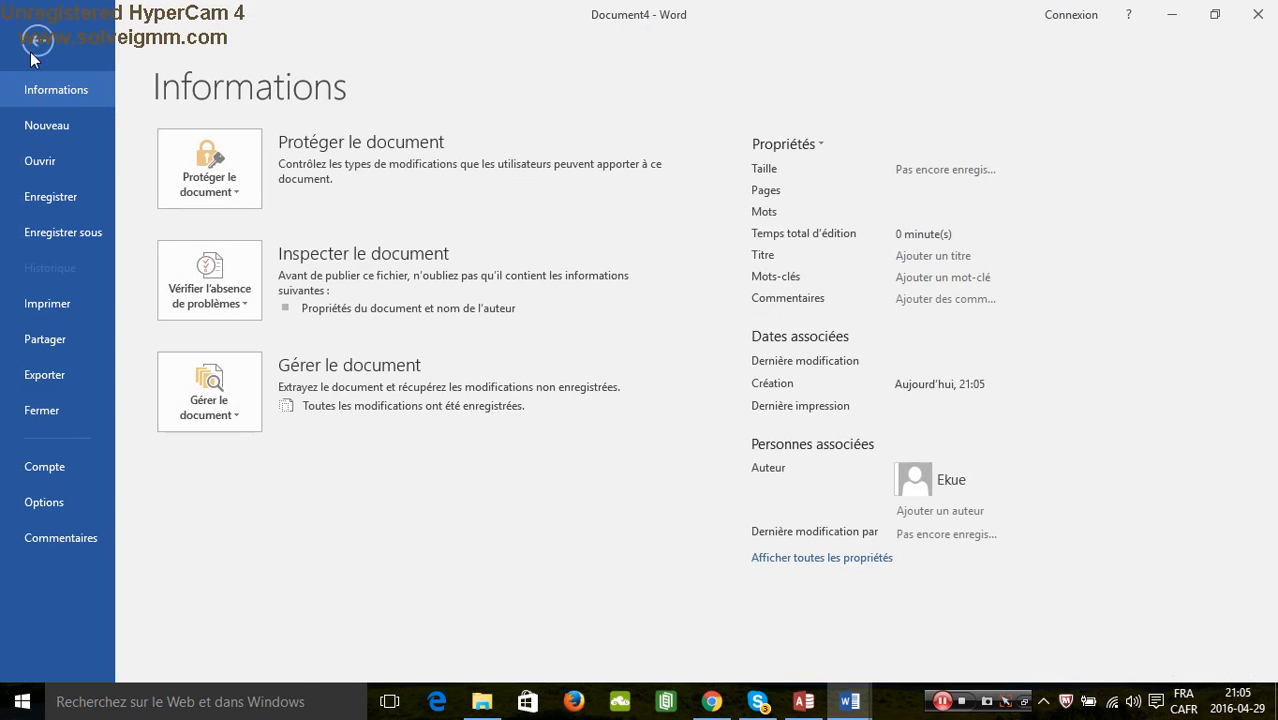
pyautogui.click(74, 131)
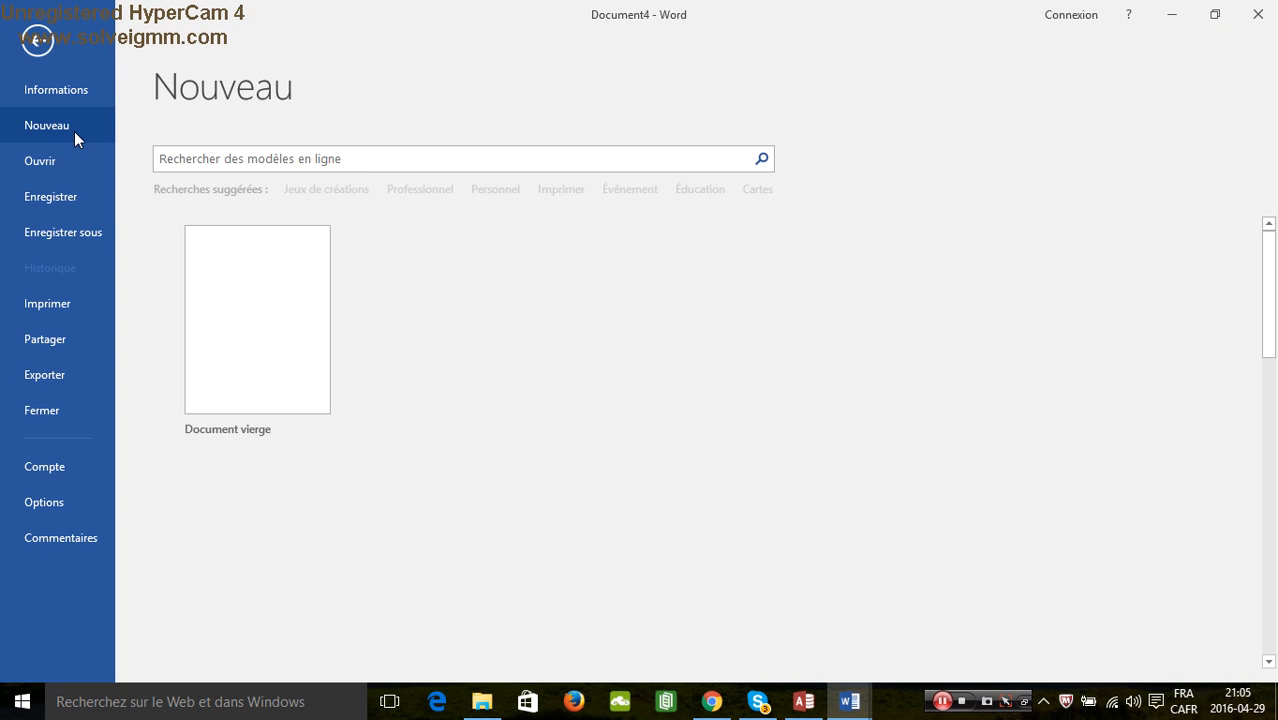
pyautogui.click(74, 165)
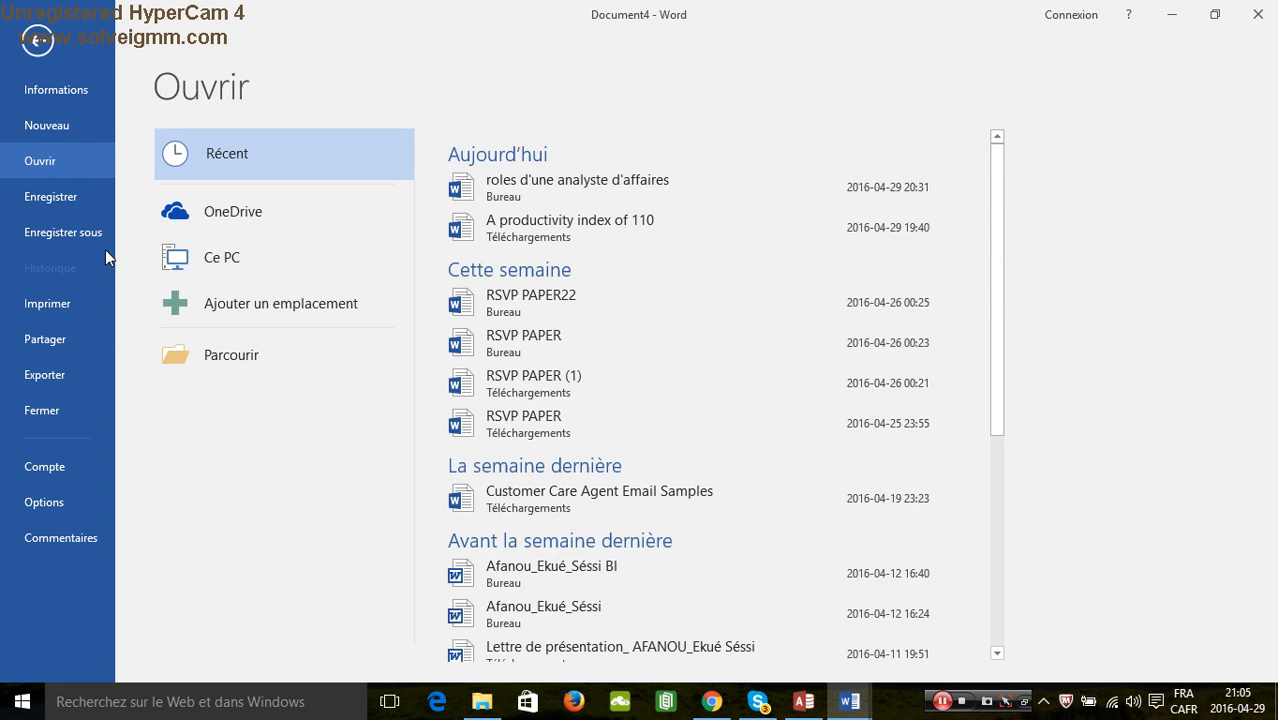
pyautogui.click(73, 192)
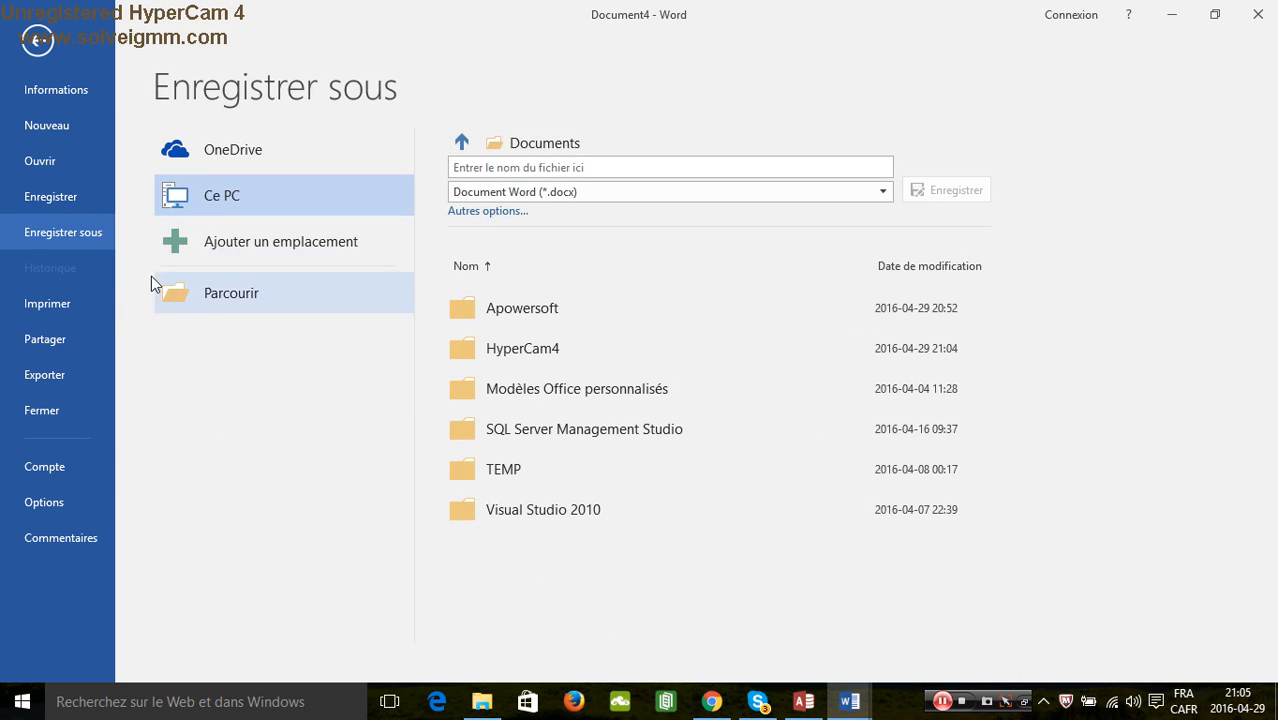
pyautogui.click(68, 307)
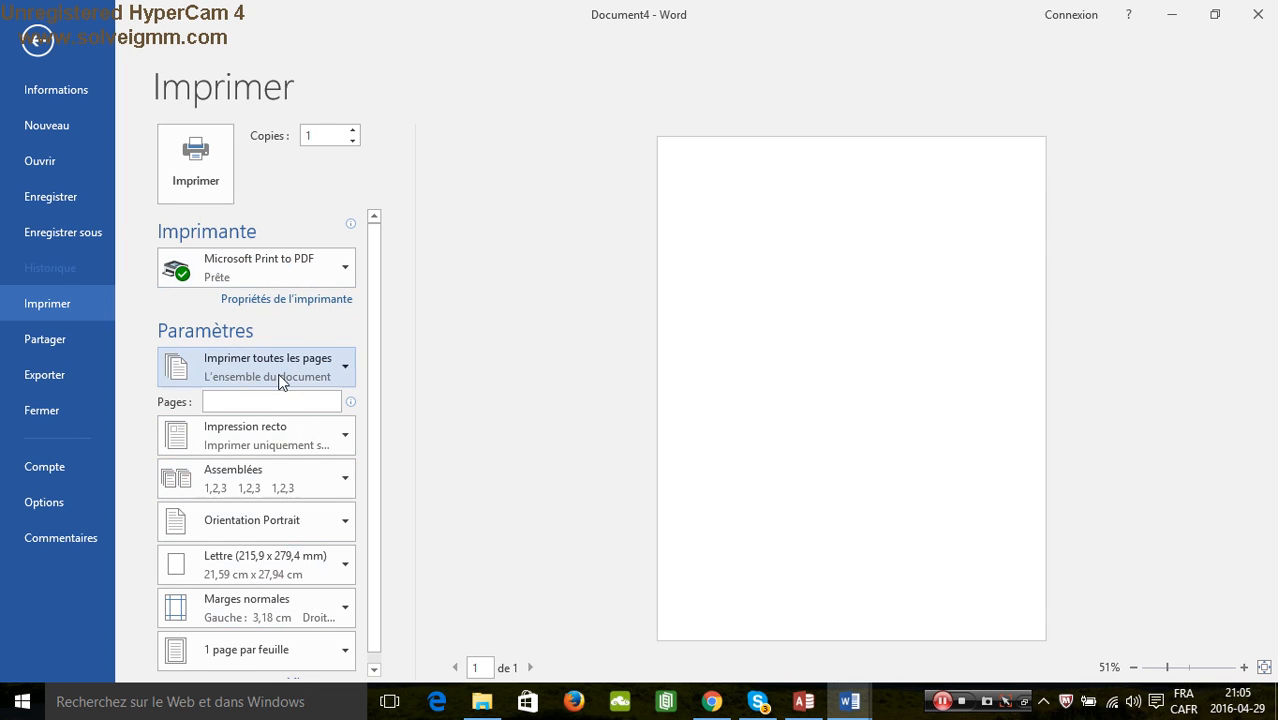
pyautogui.click(50, 339)
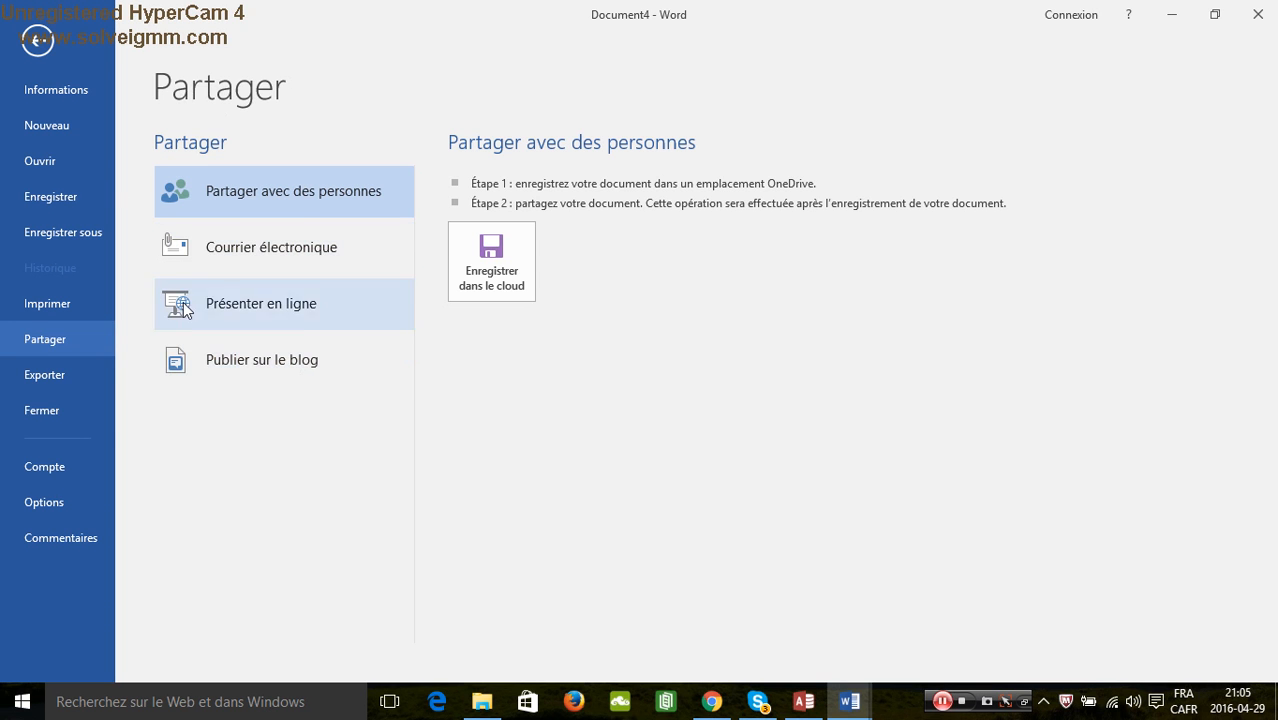
pyautogui.click(89, 373)
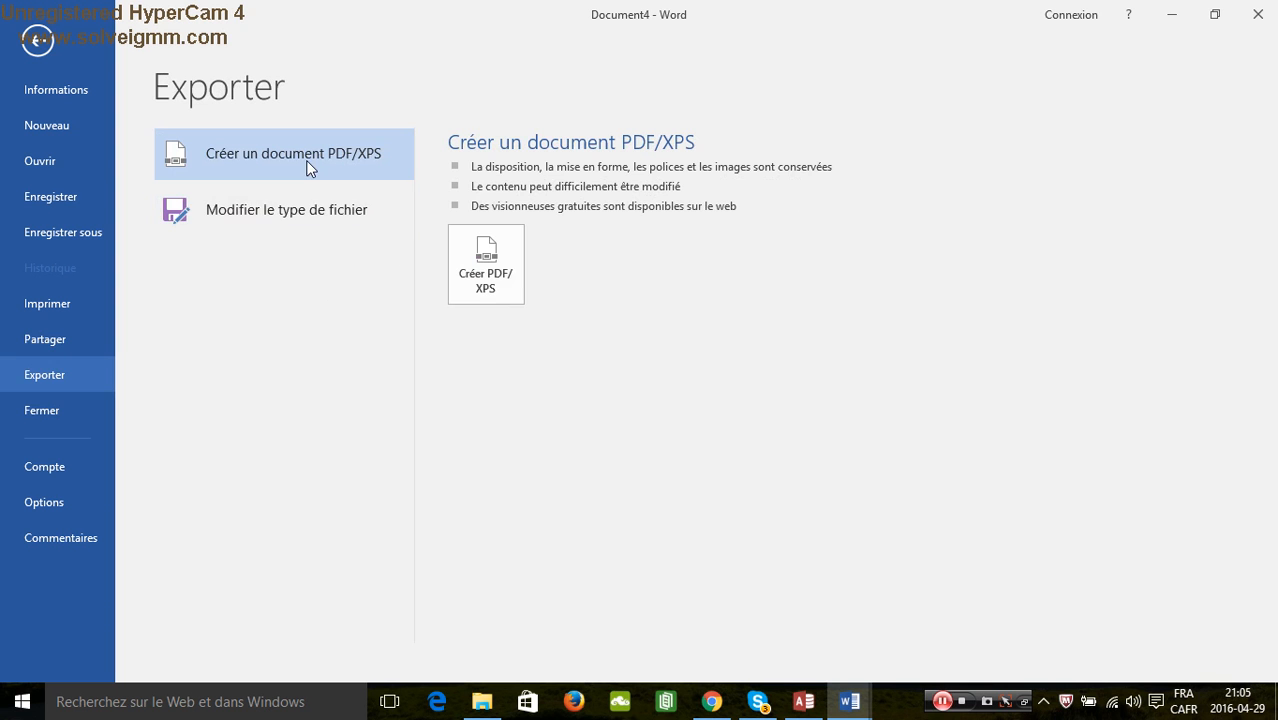
pyautogui.click(318, 216)
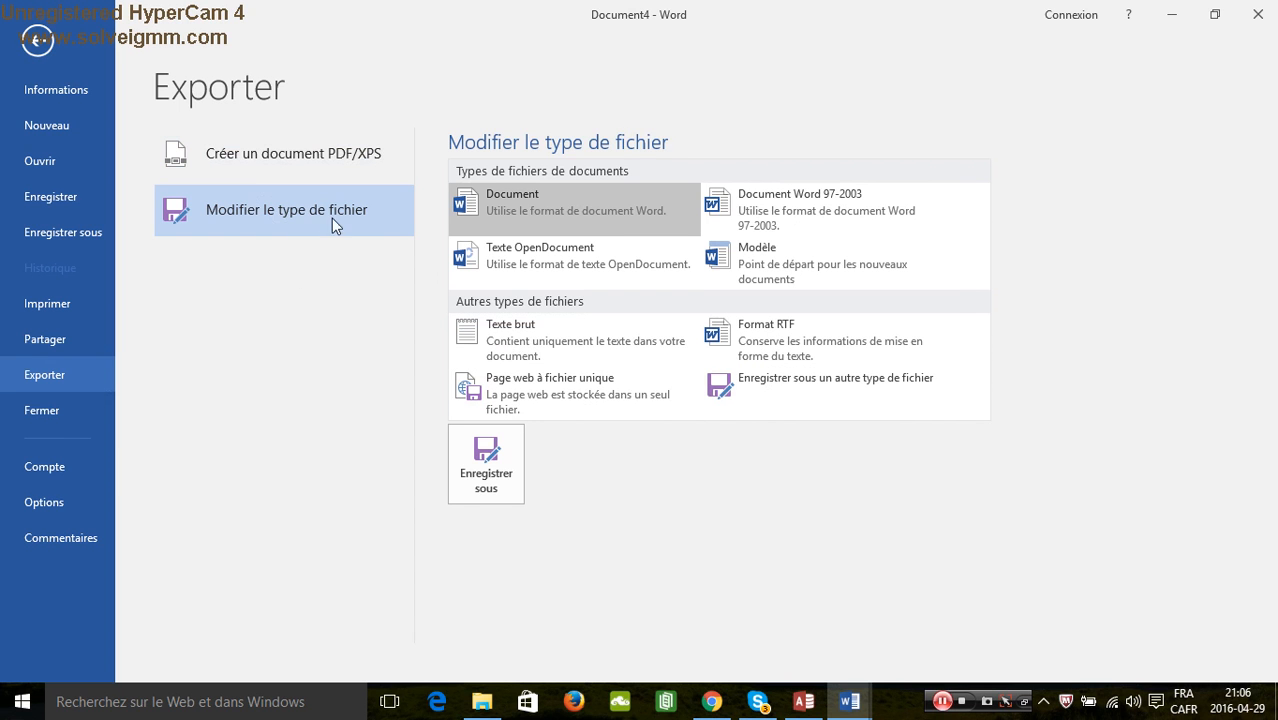
# Close the current blank document, and create another blank document in a new Word session.
pyautogui.click(84, 410)
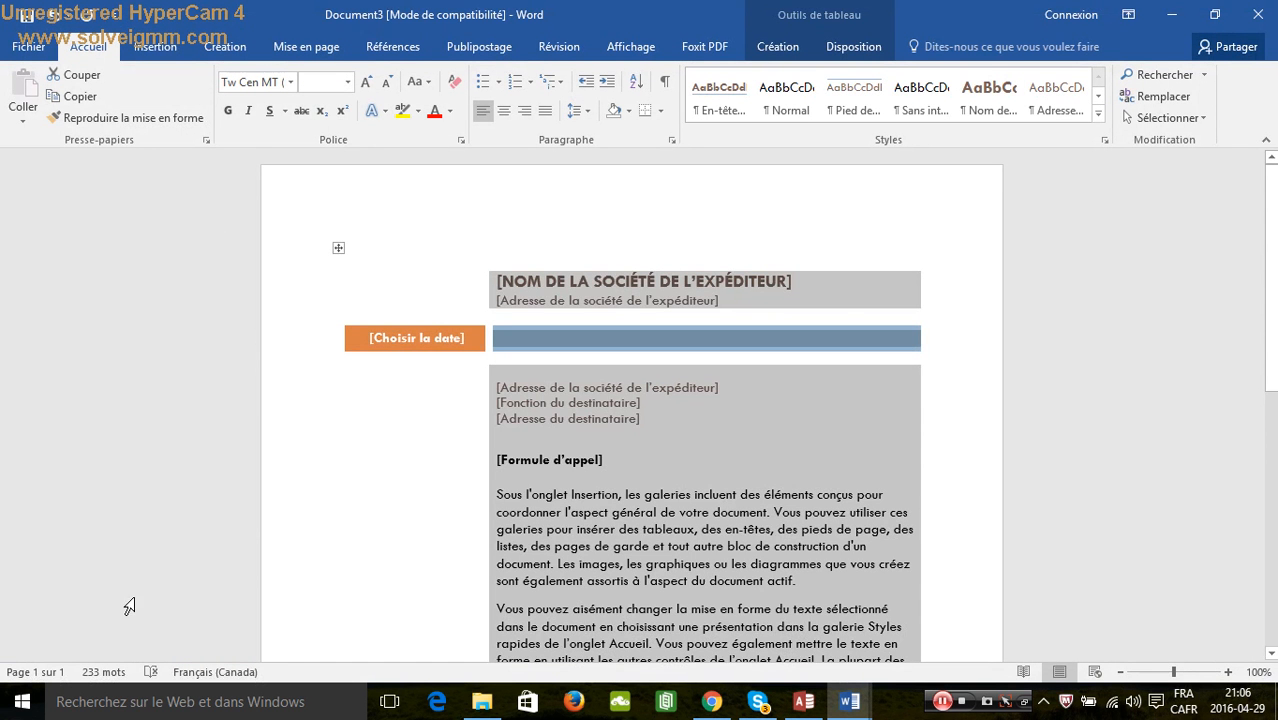
pyautogui.click(22, 701)
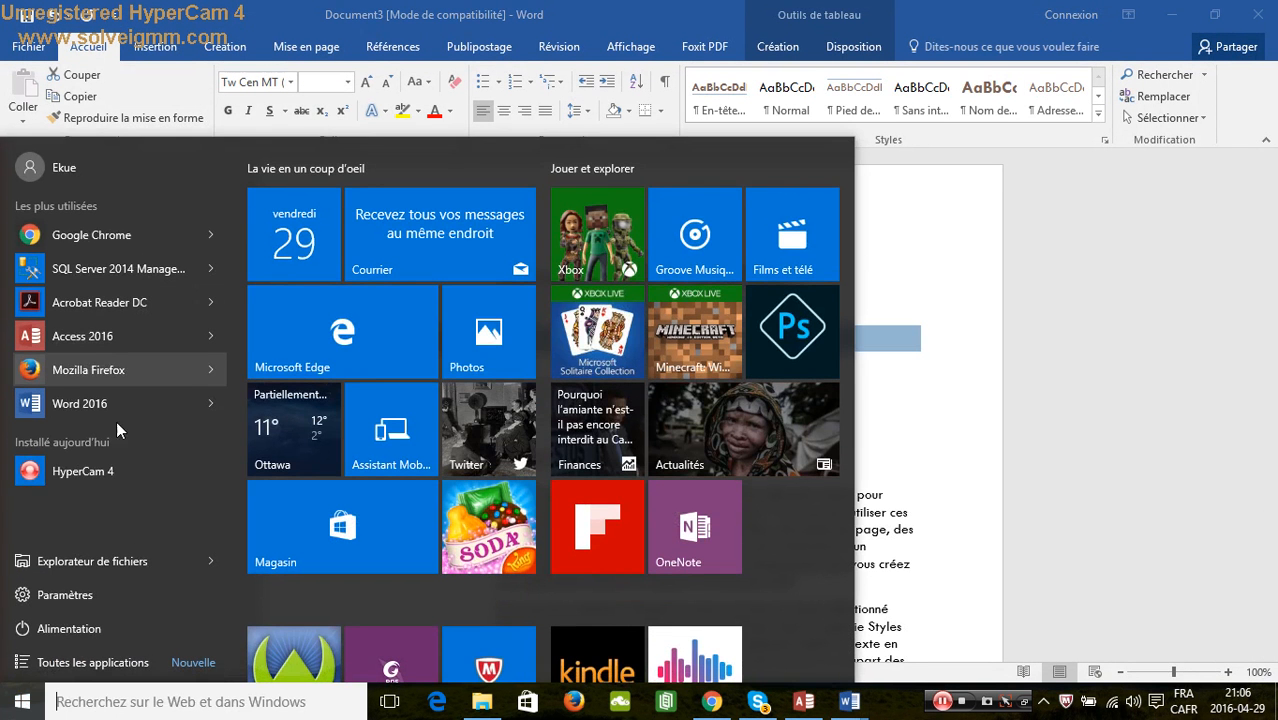
pyautogui.click(116, 405)
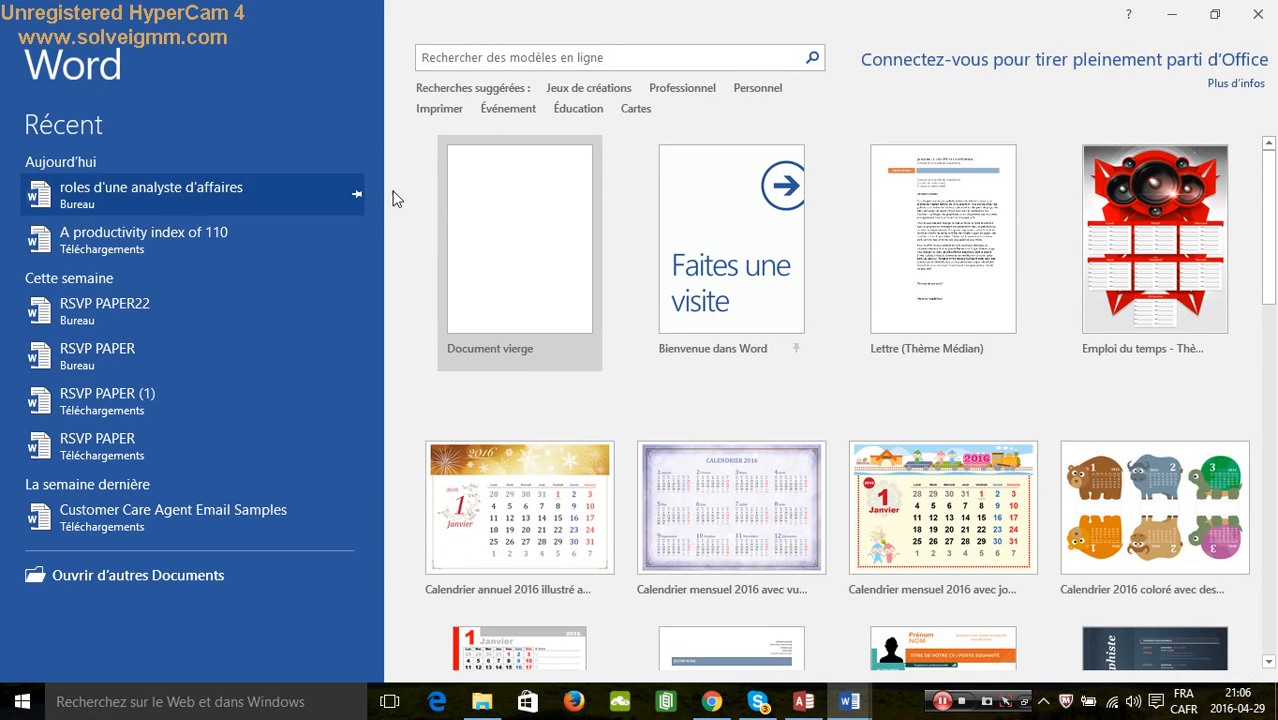
pyautogui.click(448, 214)
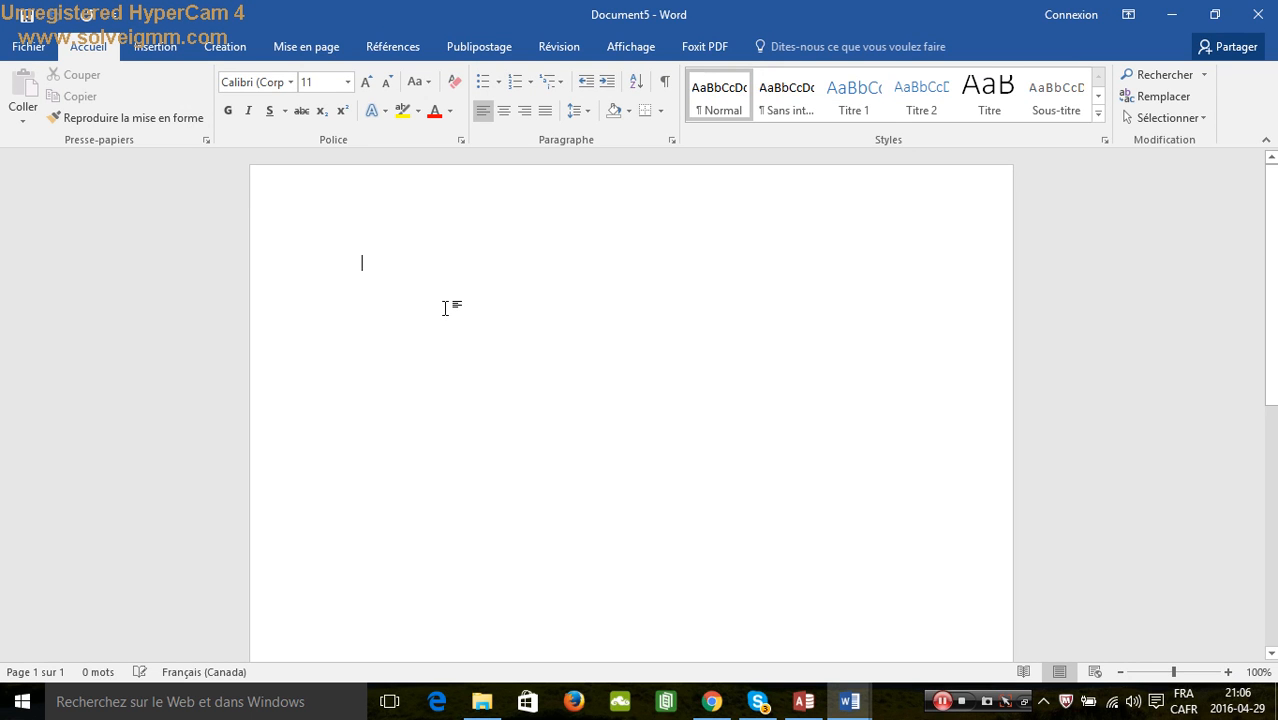
# Enter a line of sample text, "jk" followed by repeated "j", and highlight a few letters in its middle in yellow.
pyautogui.write('jkjjjjjjjjjjjjjjjjjj')
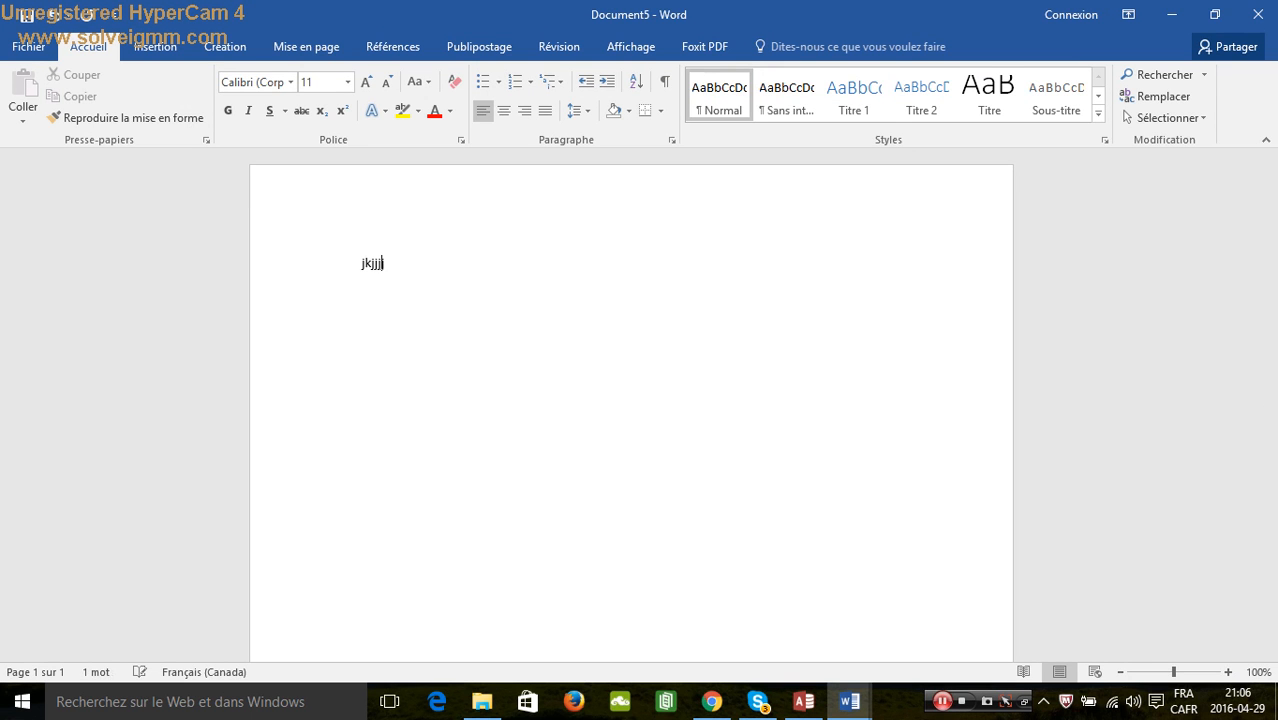
pyautogui.write('jjjjjjjjjjjjjjjjjjjj')
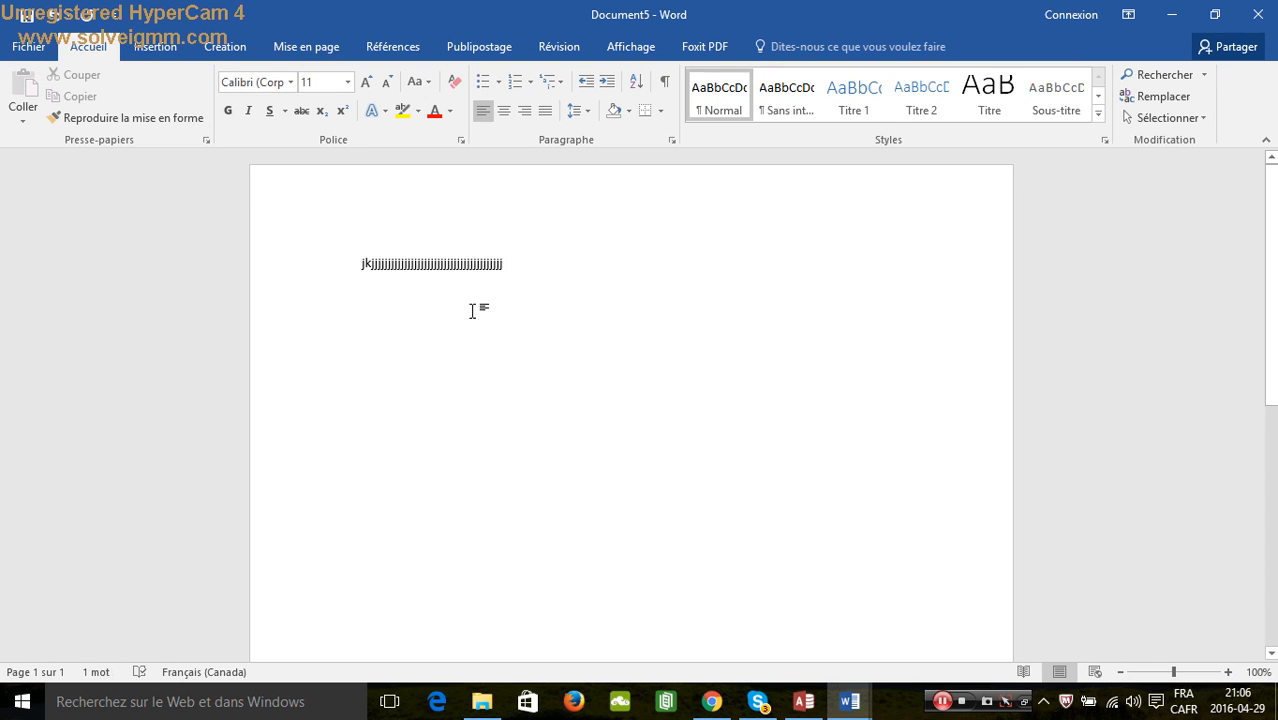
pyautogui.doubleClick(466, 250)
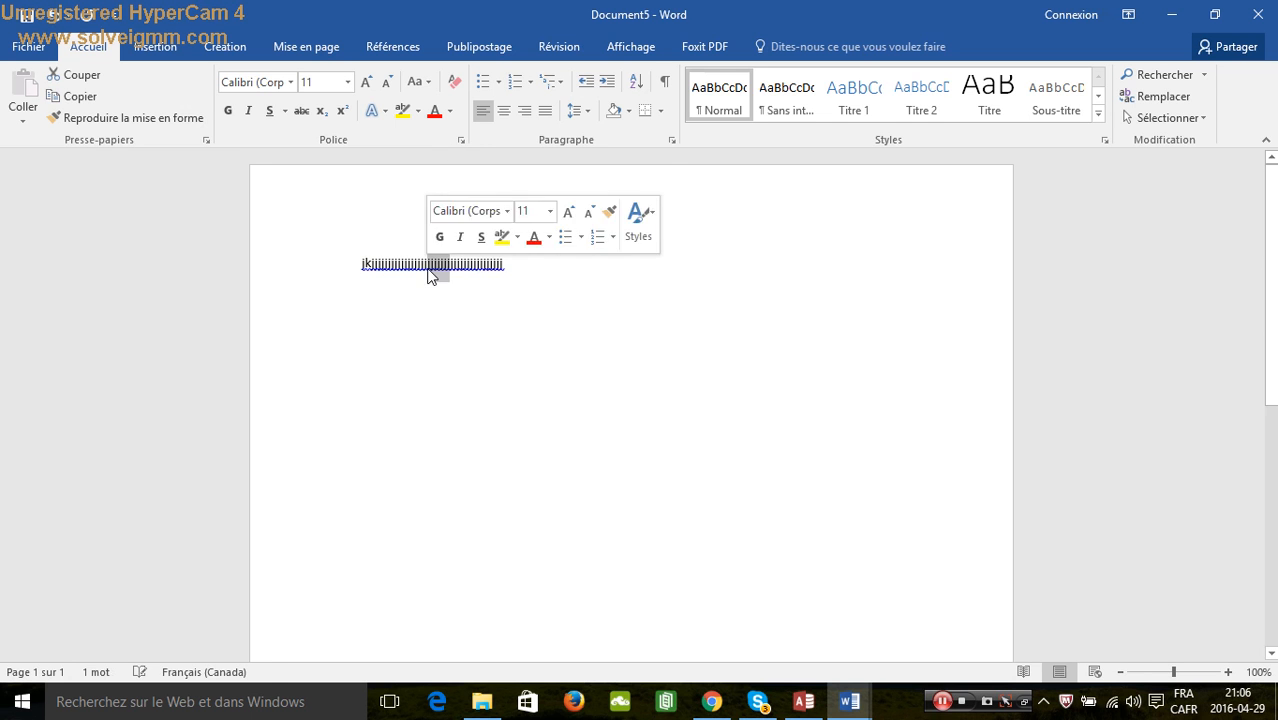
pyautogui.click(405, 112)
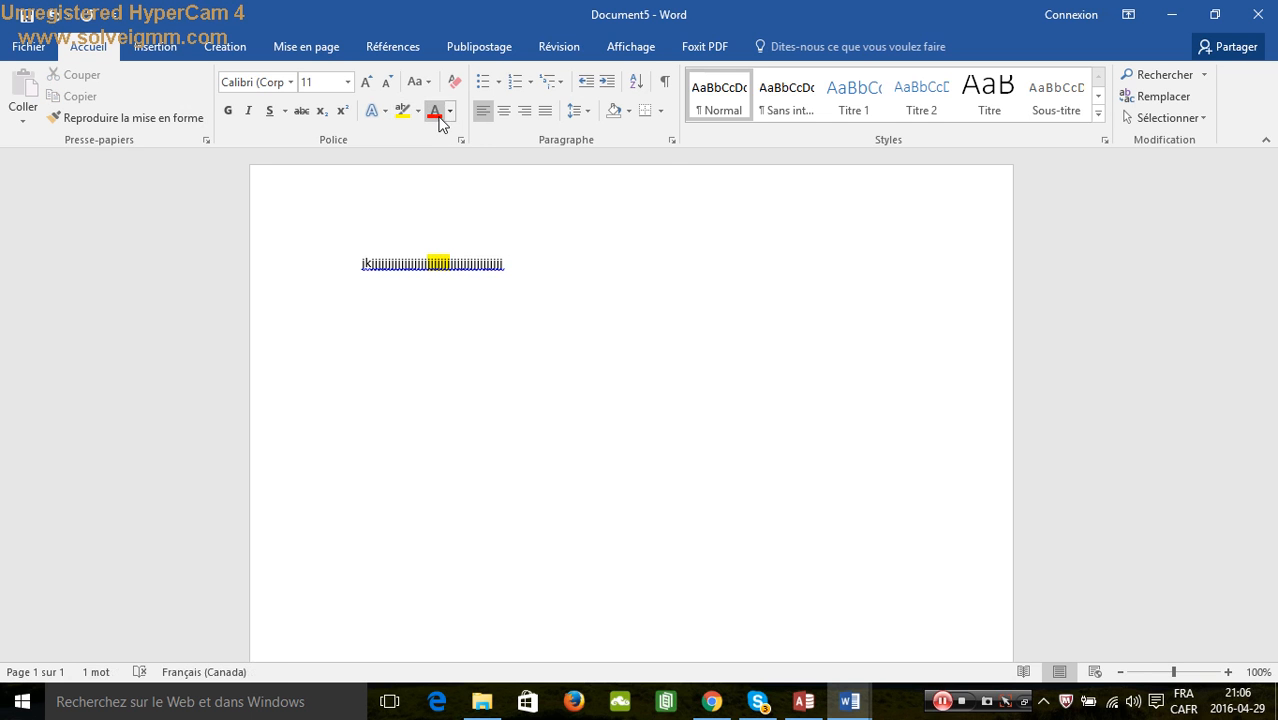
# Format the sample line in bold red, and try centred alignment before setting the paragraph to justified.
pyautogui.click(436, 114)
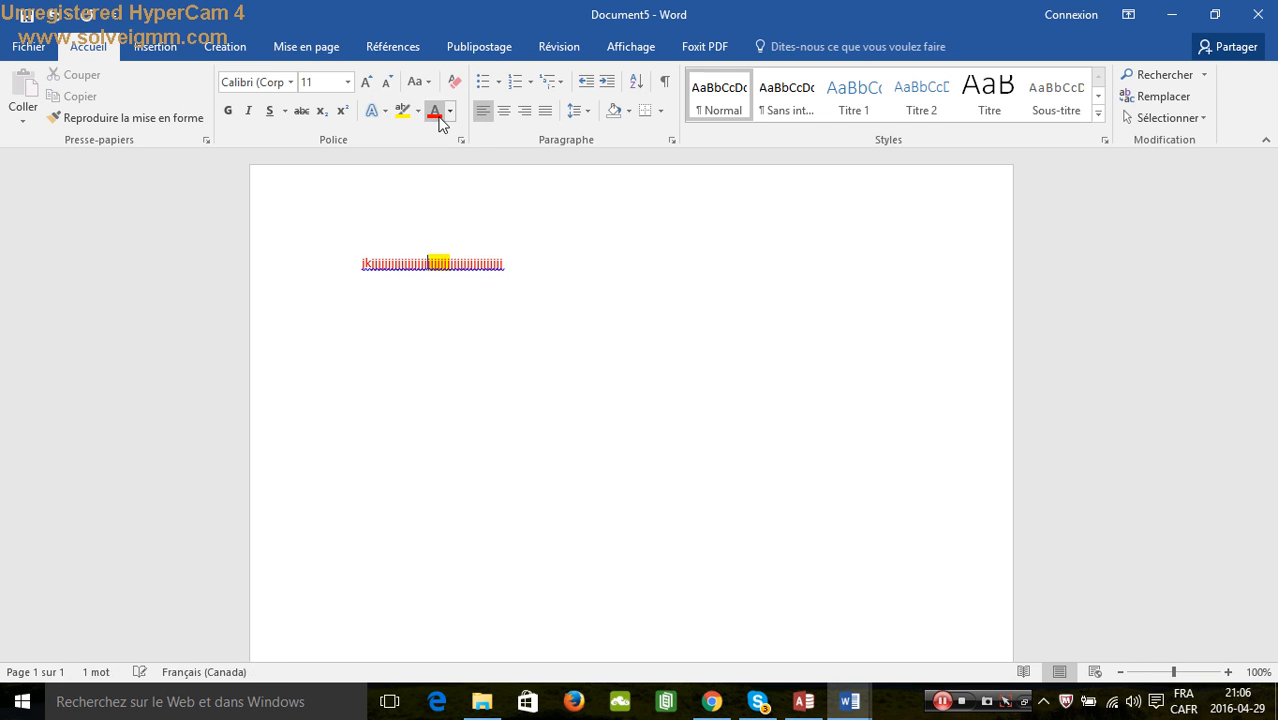
pyautogui.click(228, 112)
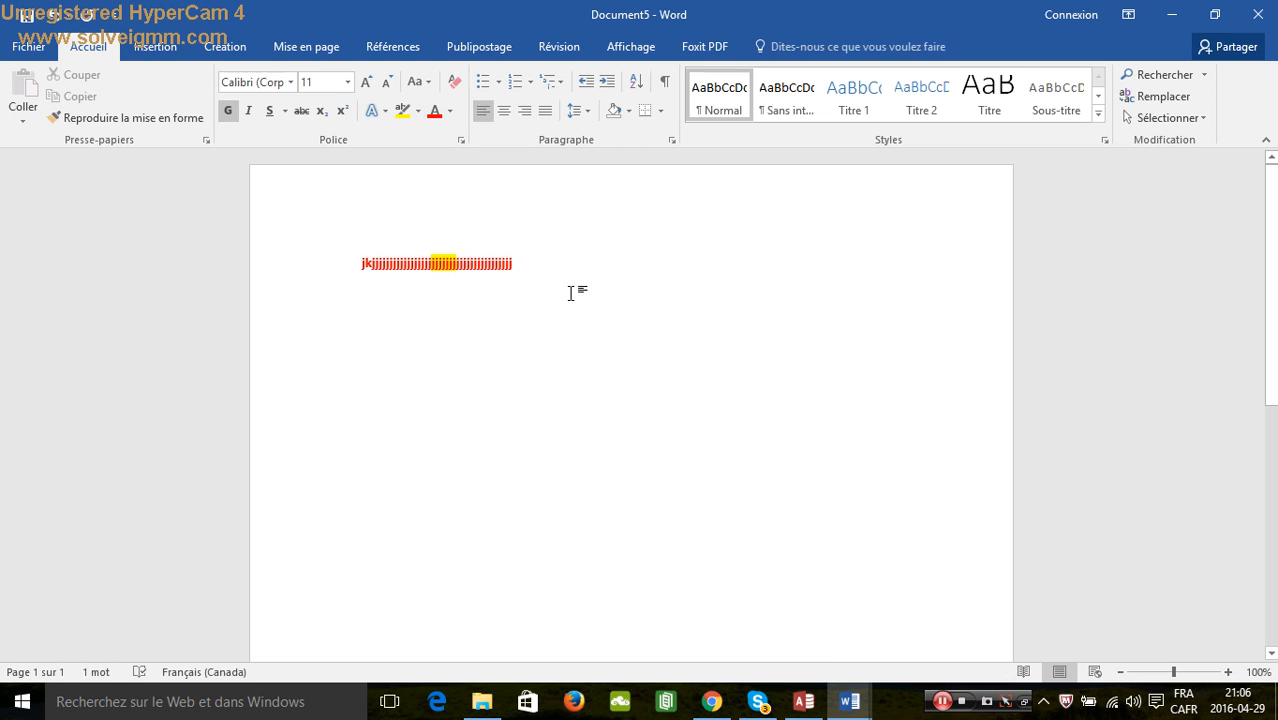
pyautogui.click(503, 110)
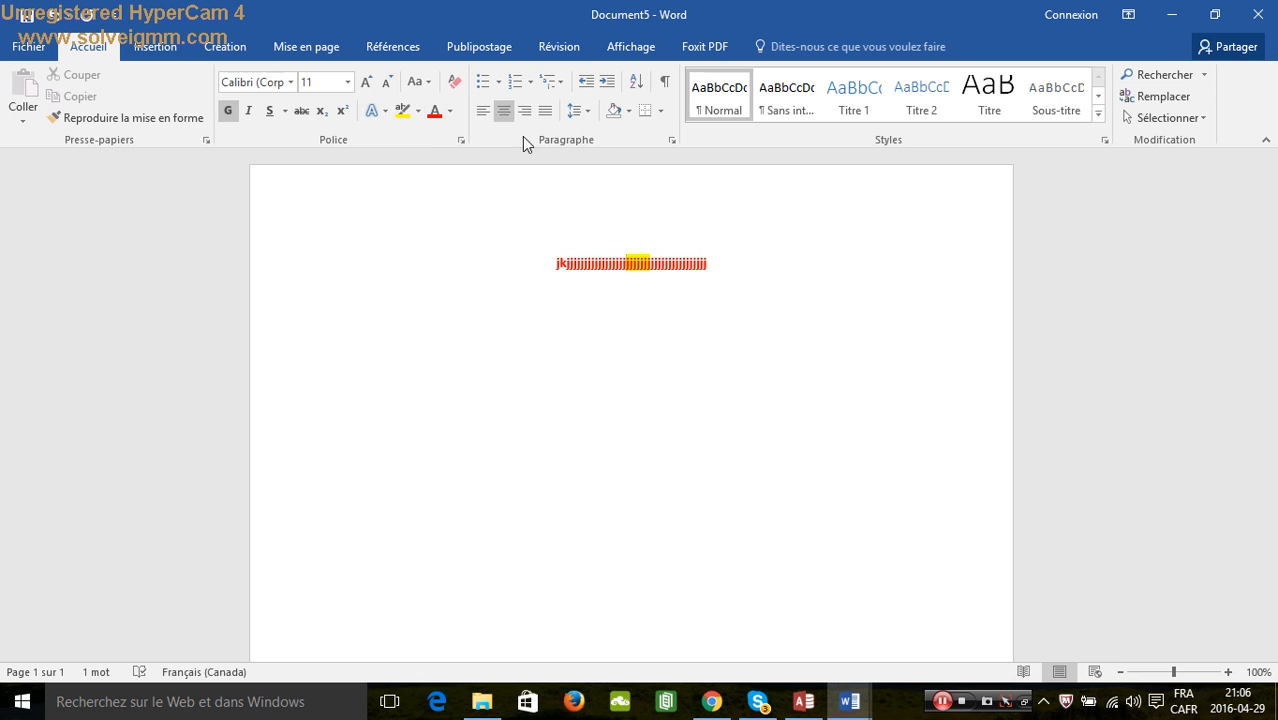
pyautogui.click(545, 111)
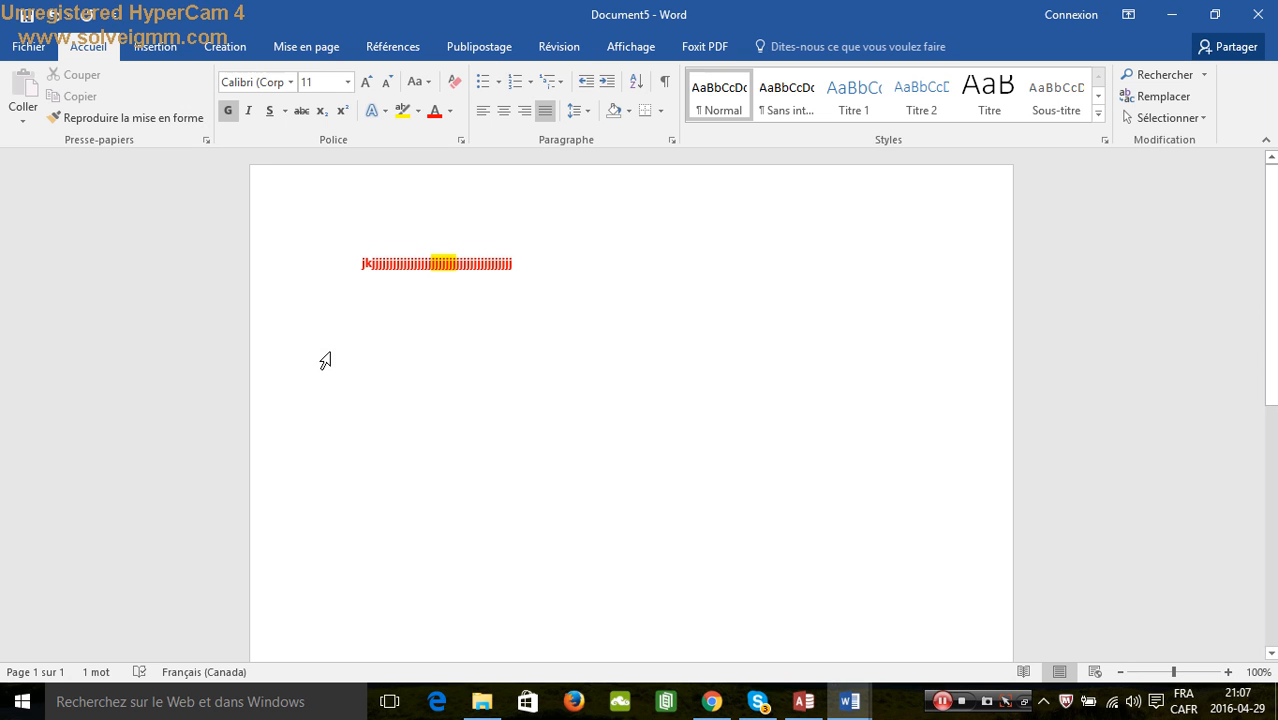
# Examine the insertion options for tables, pictures from the computer and the available shapes, without adding any to the document.
pyautogui.click(155, 50)
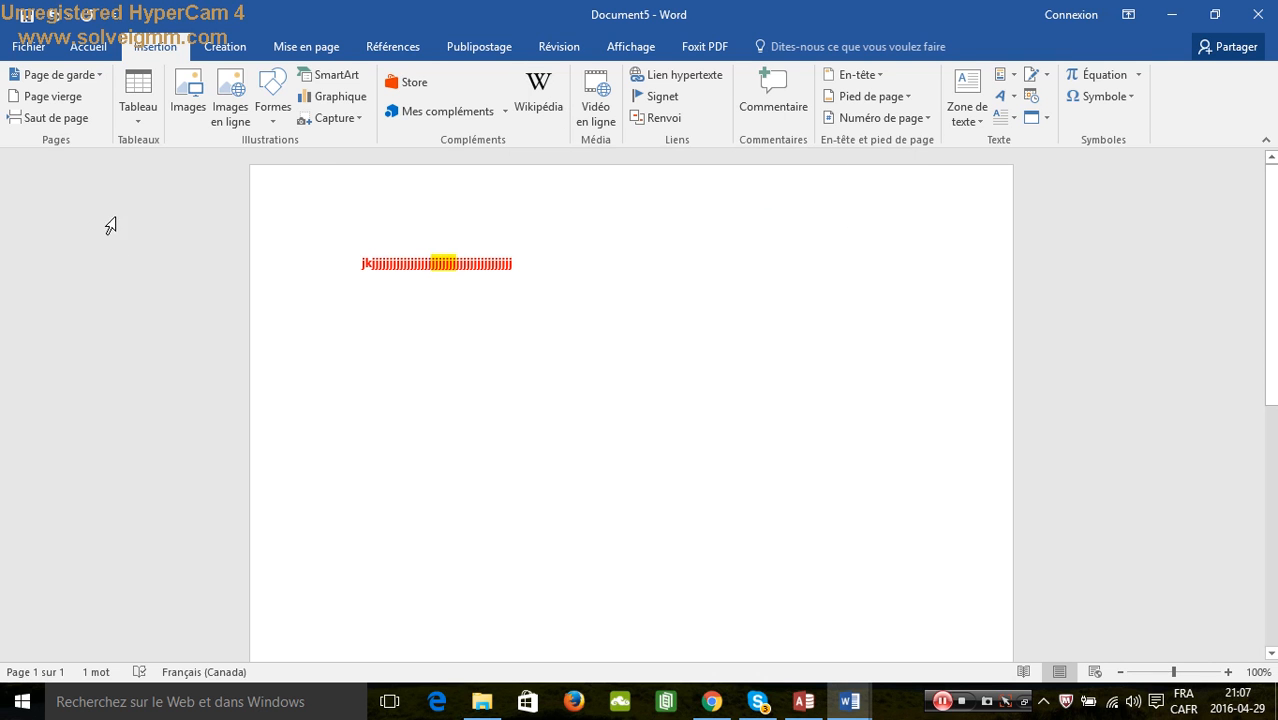
pyautogui.click(139, 120)
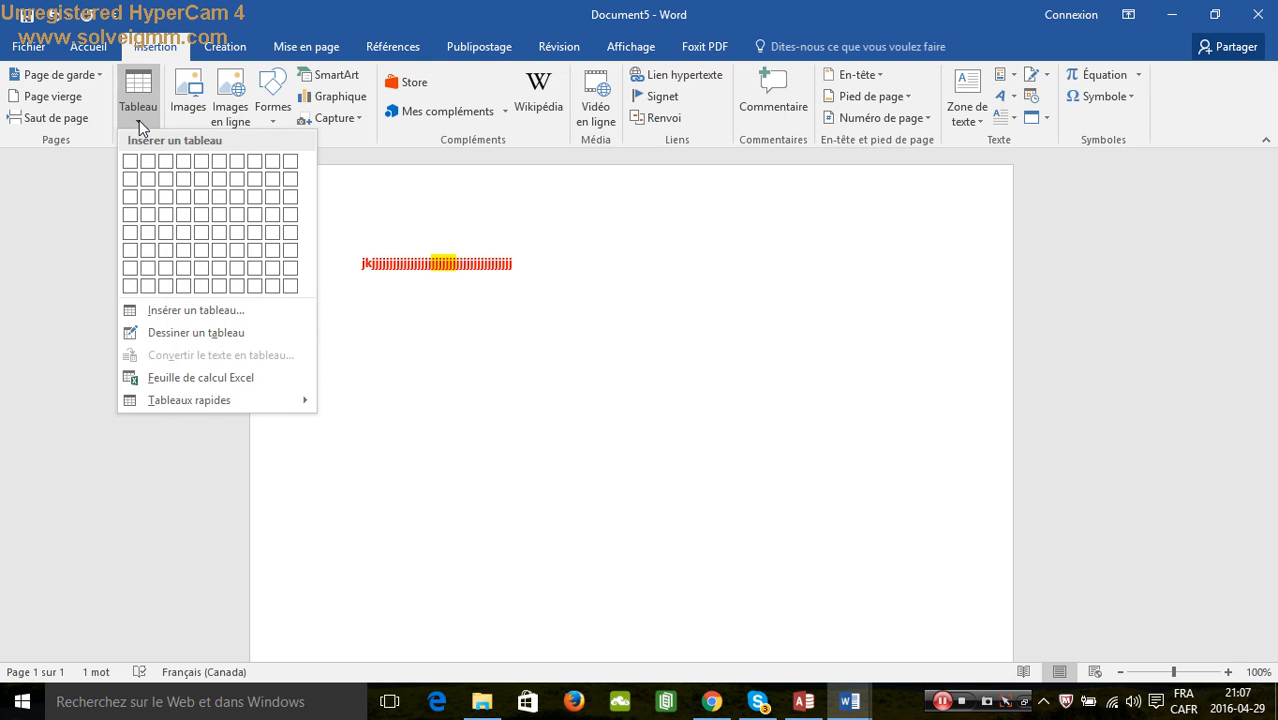
pyautogui.click(190, 107)
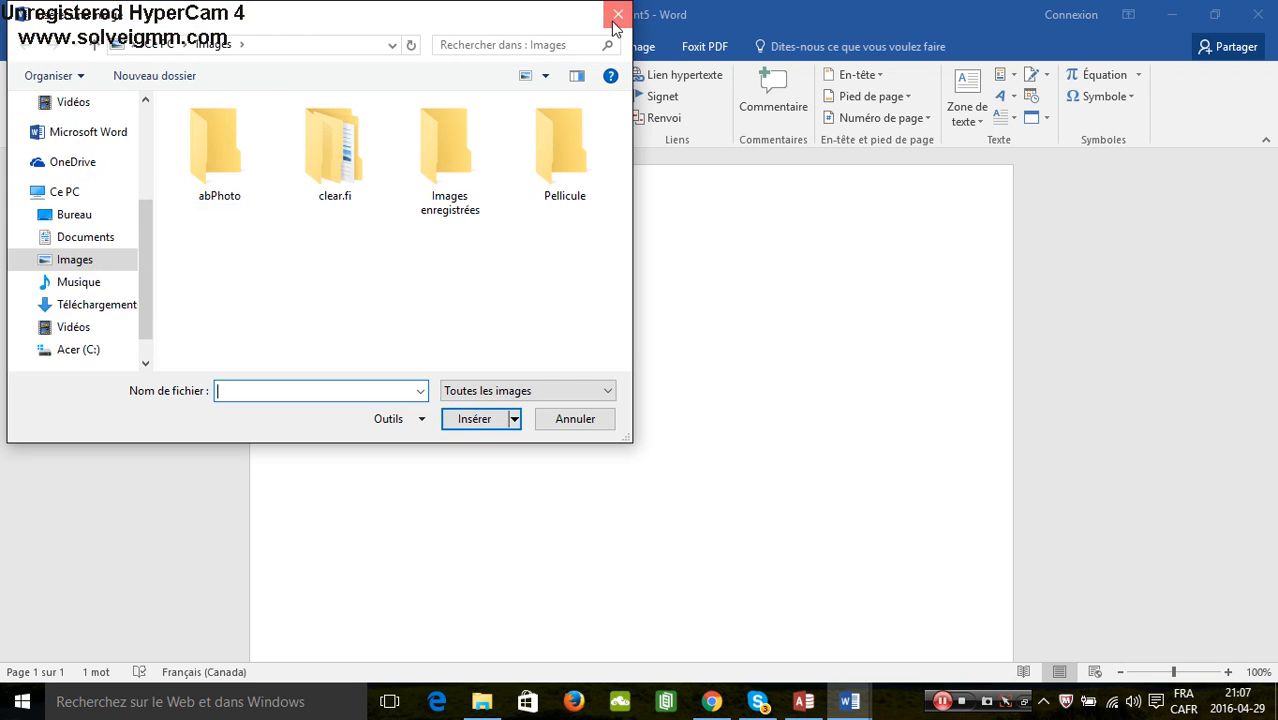
pyautogui.click(614, 18)
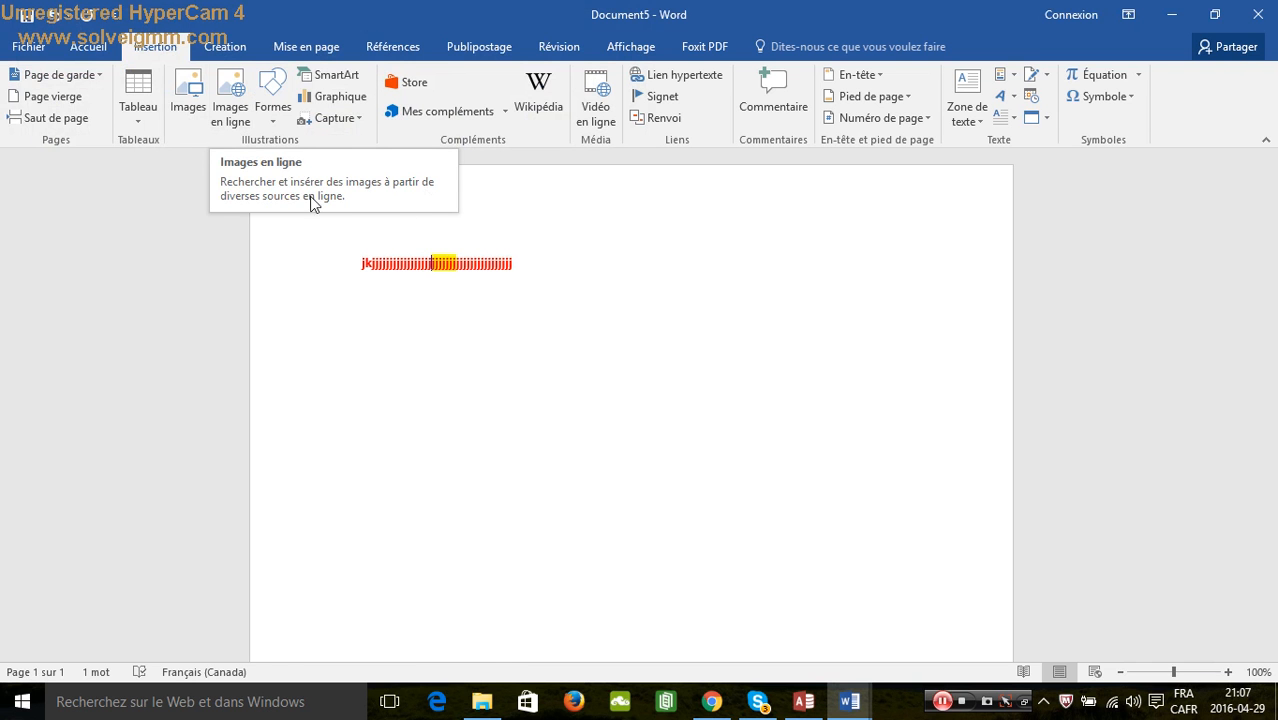
pyautogui.click(272, 118)
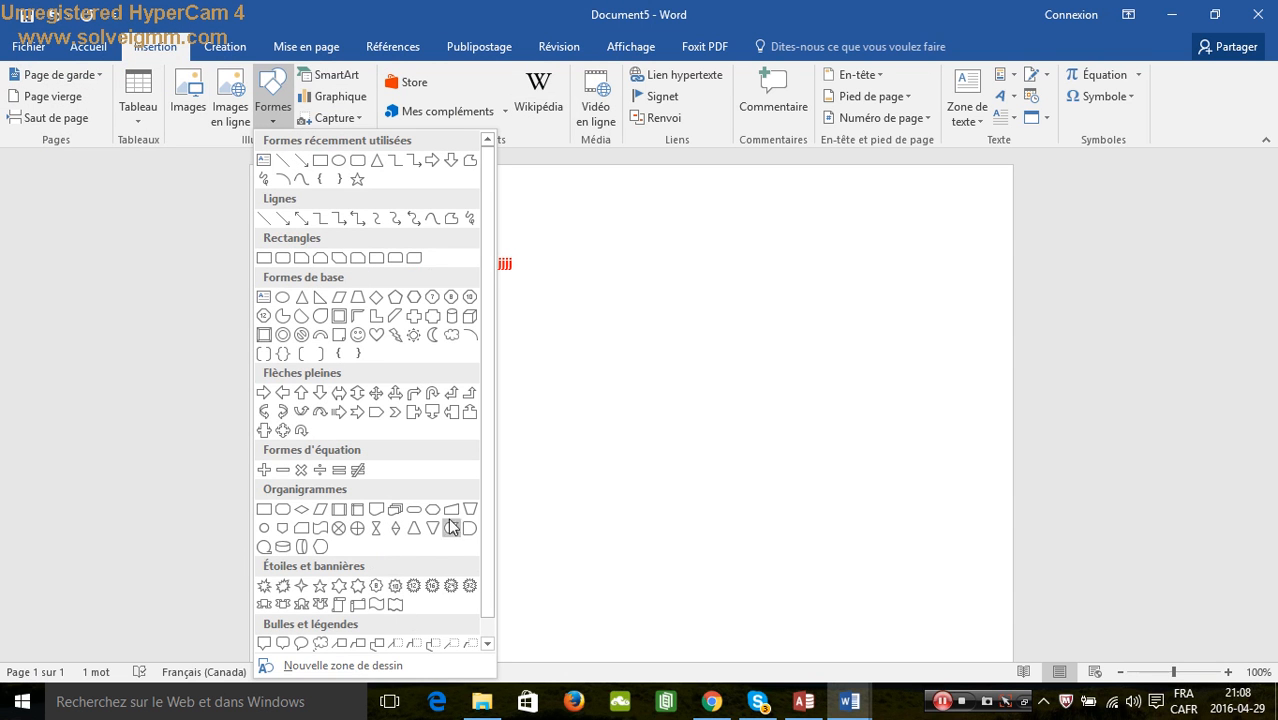
pyautogui.click(590, 436)
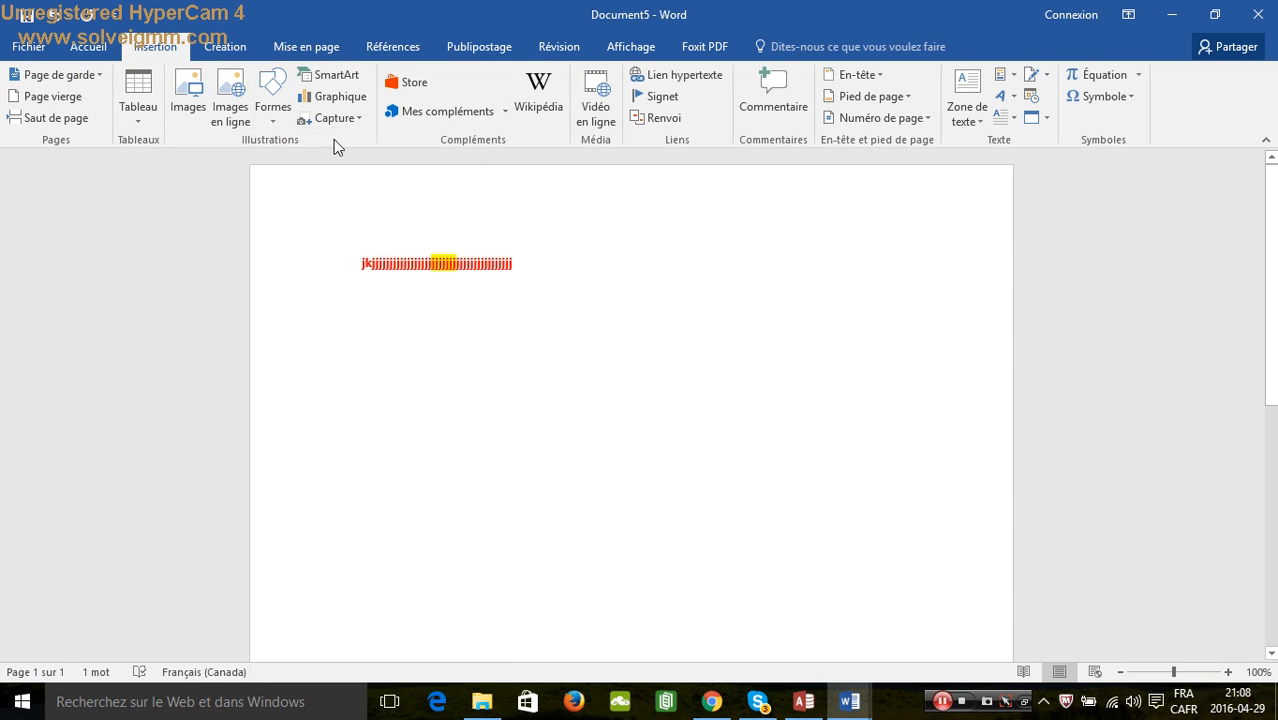
# Examine the options for inserting a chart, a capture of an open window and an online video from Bing, YouTube or embed code.
pyautogui.click(338, 97)
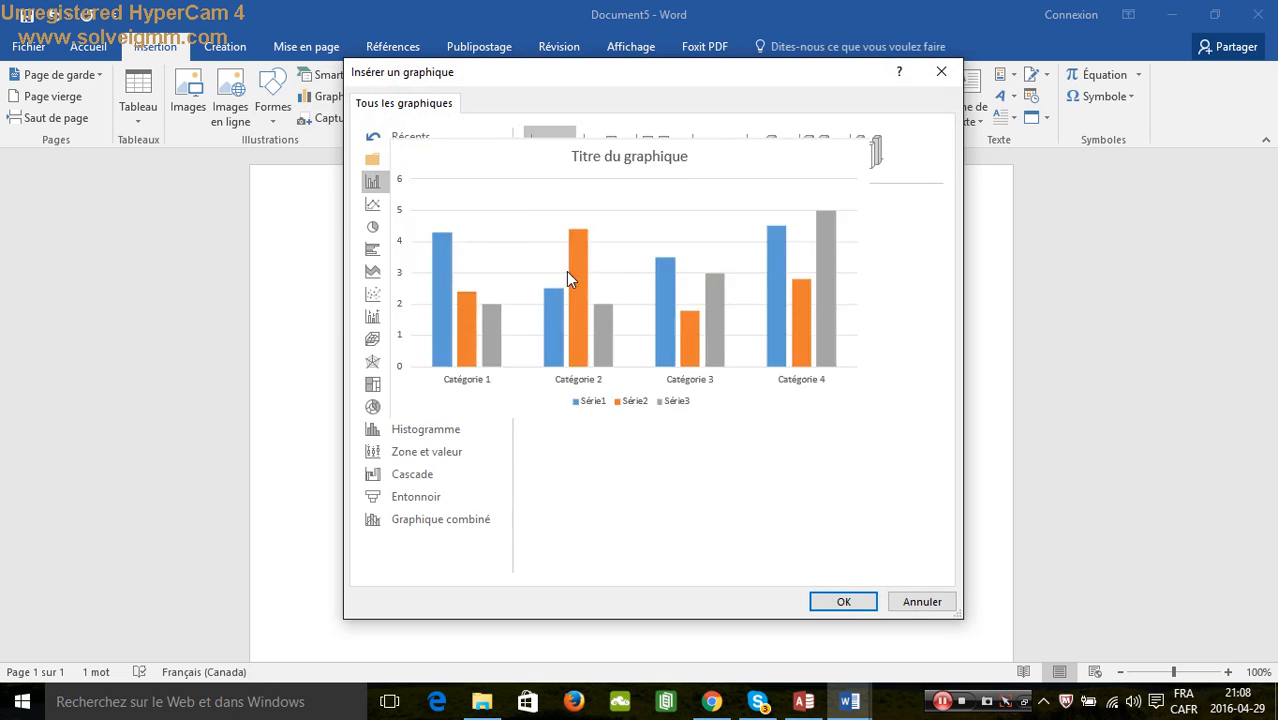
pyautogui.click(940, 74)
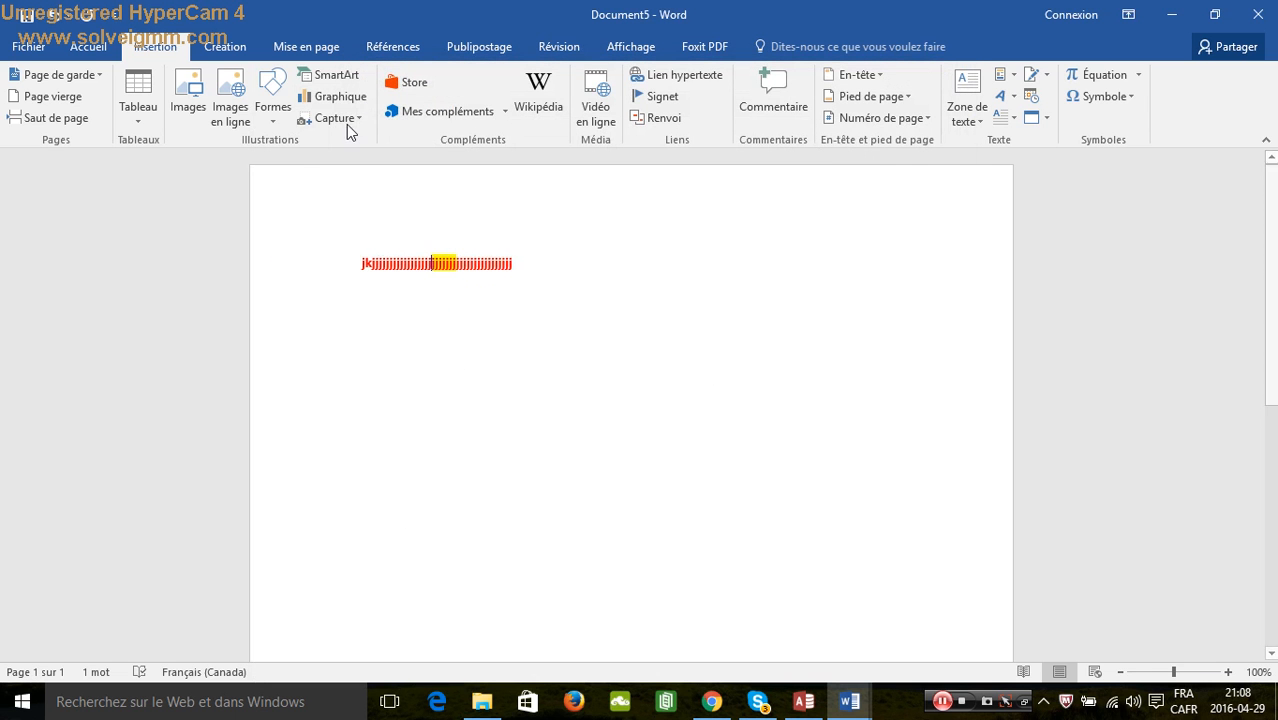
pyautogui.click(357, 118)
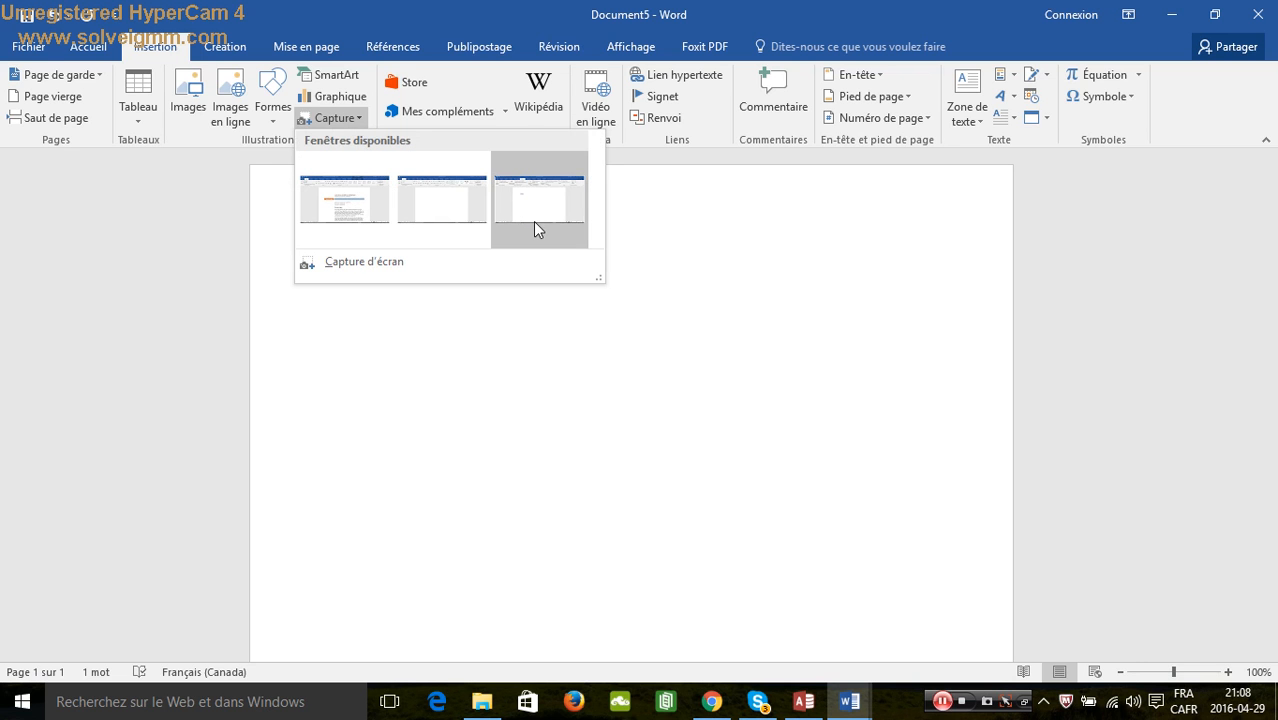
pyautogui.click(663, 381)
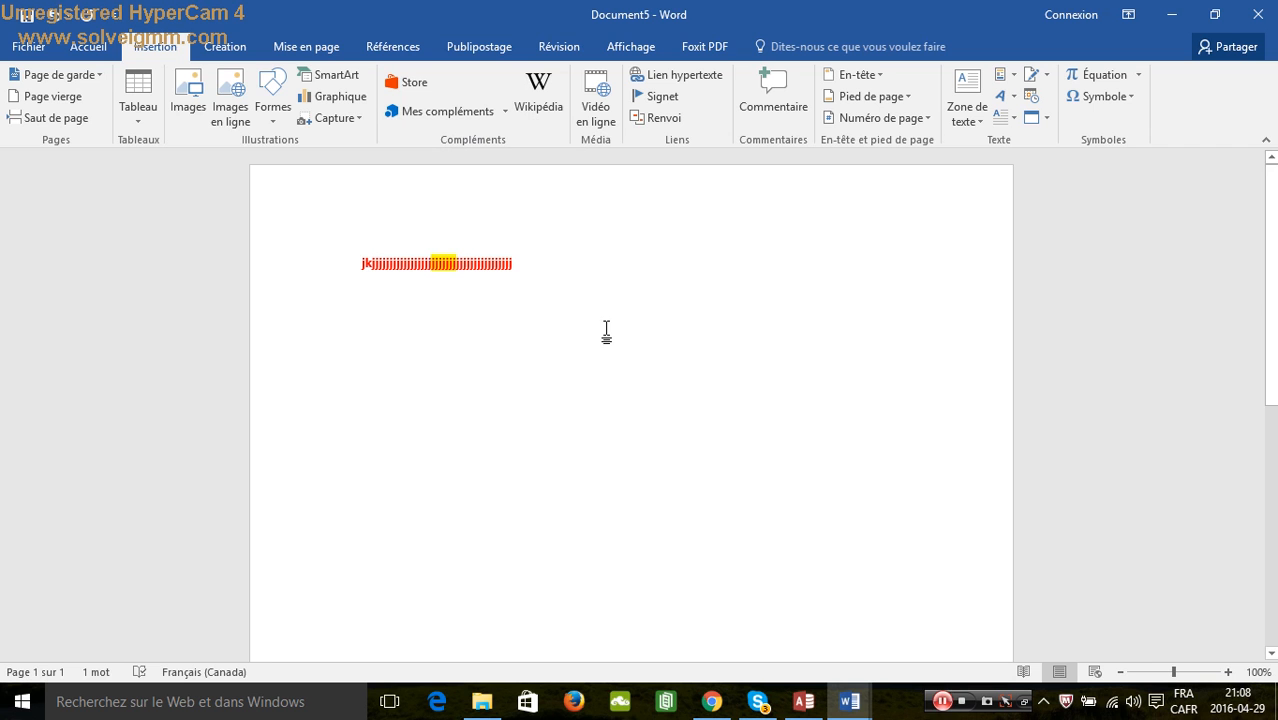
pyautogui.click(602, 111)
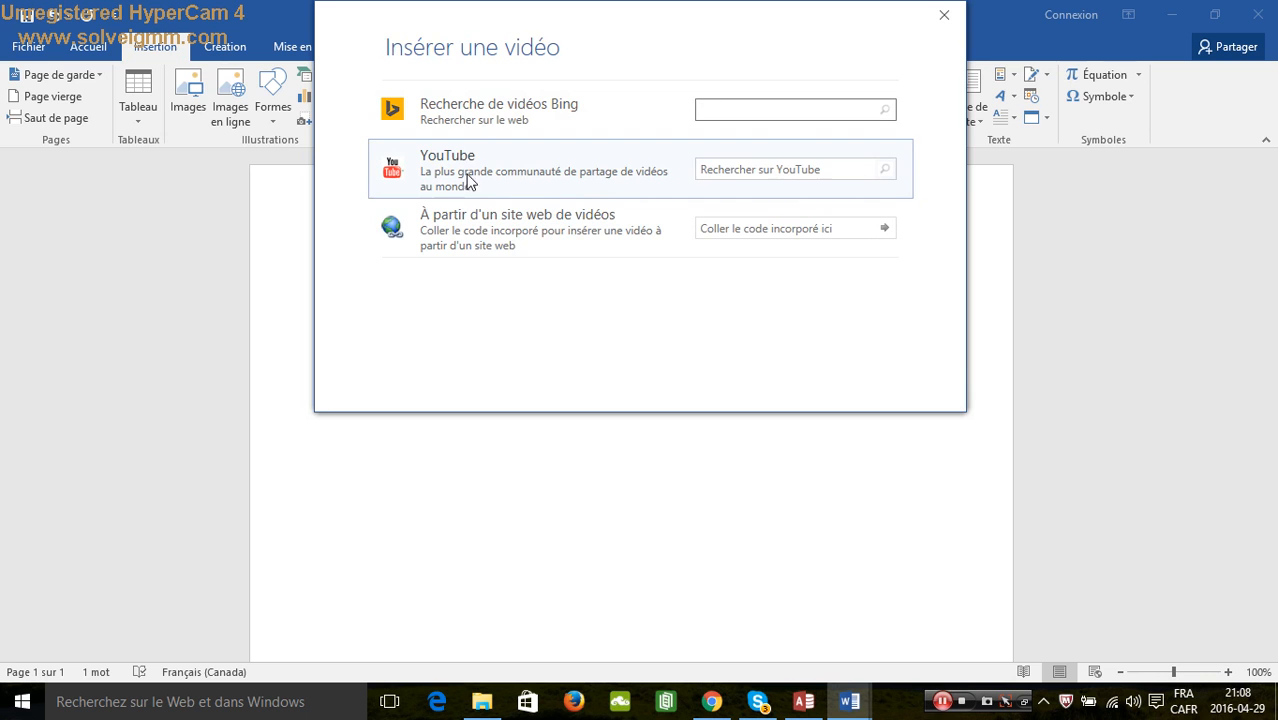
pyautogui.click(500, 177)
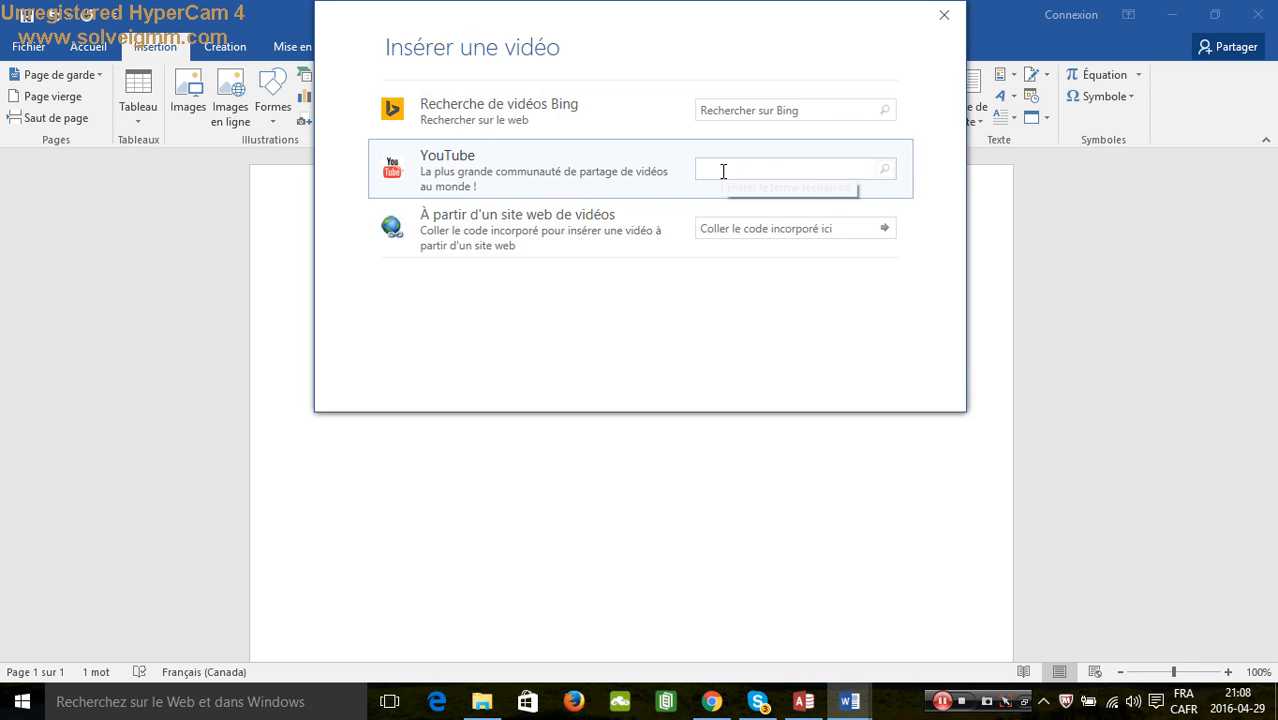
pyautogui.click(944, 16)
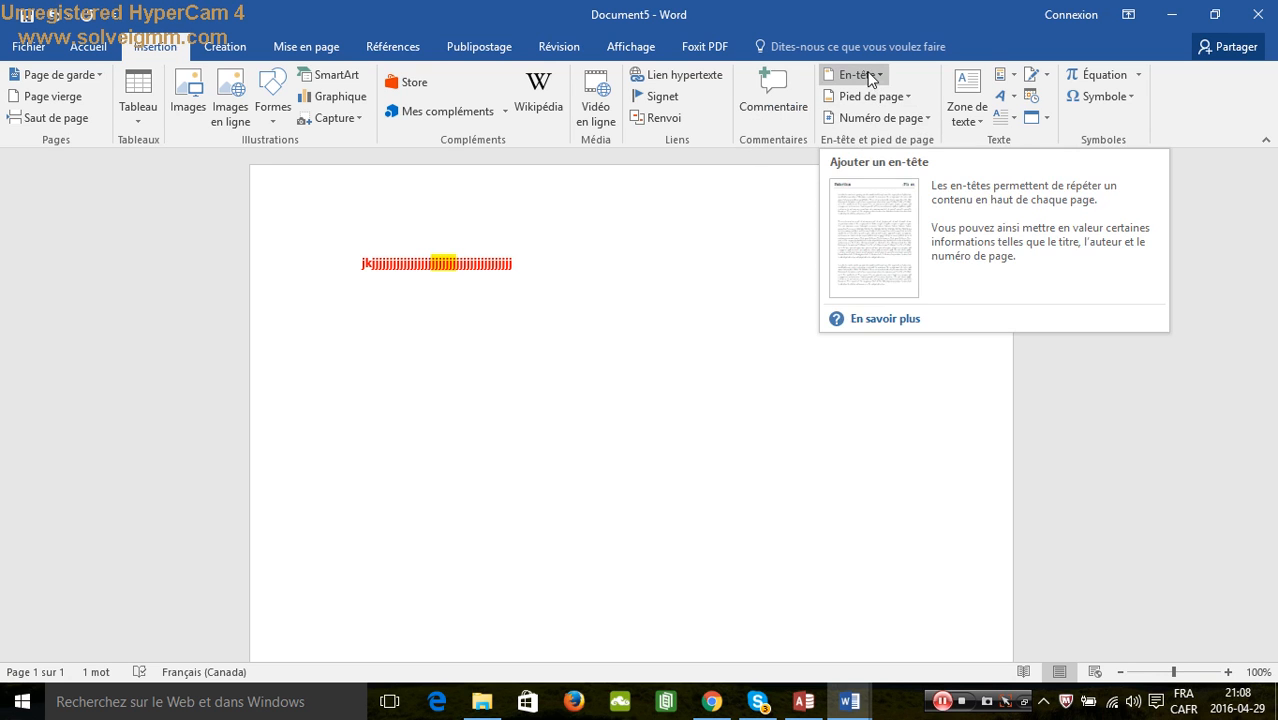
# Examine the page number positions, the WordArt styles, and the symbols and predefined equations offered for insertion.
pyautogui.click(929, 122)
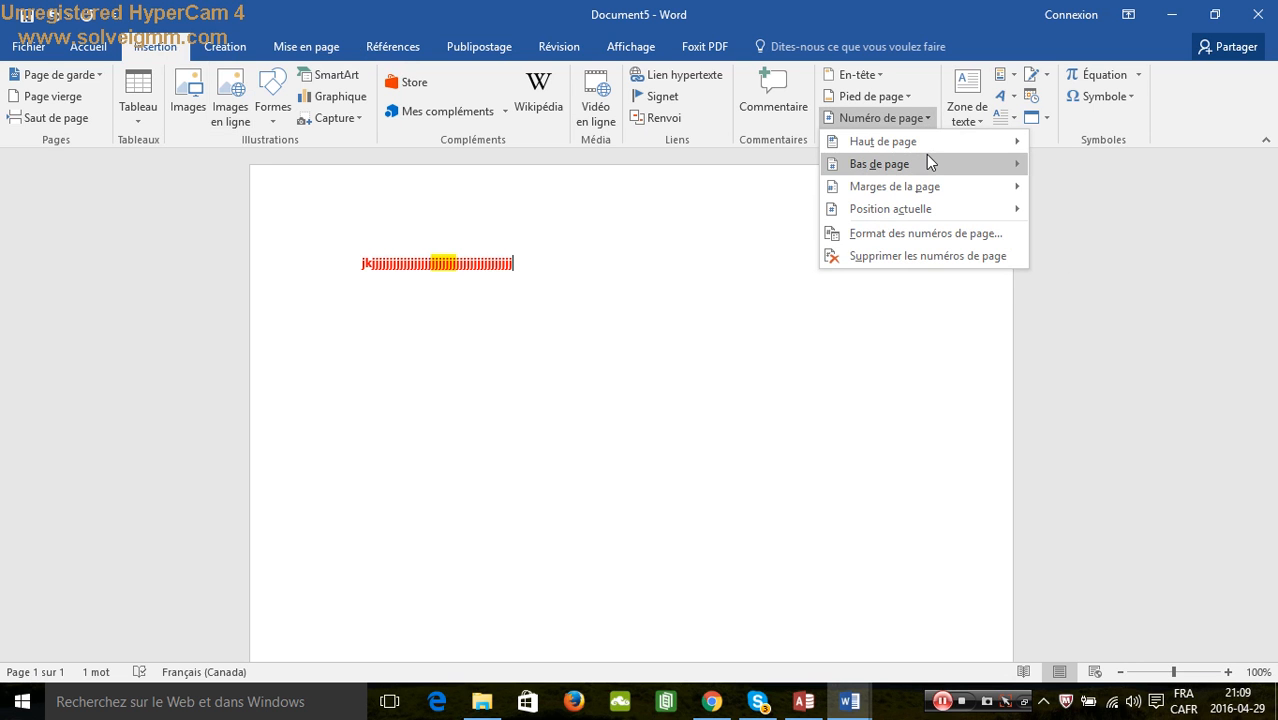
pyautogui.moveTo(929, 162)
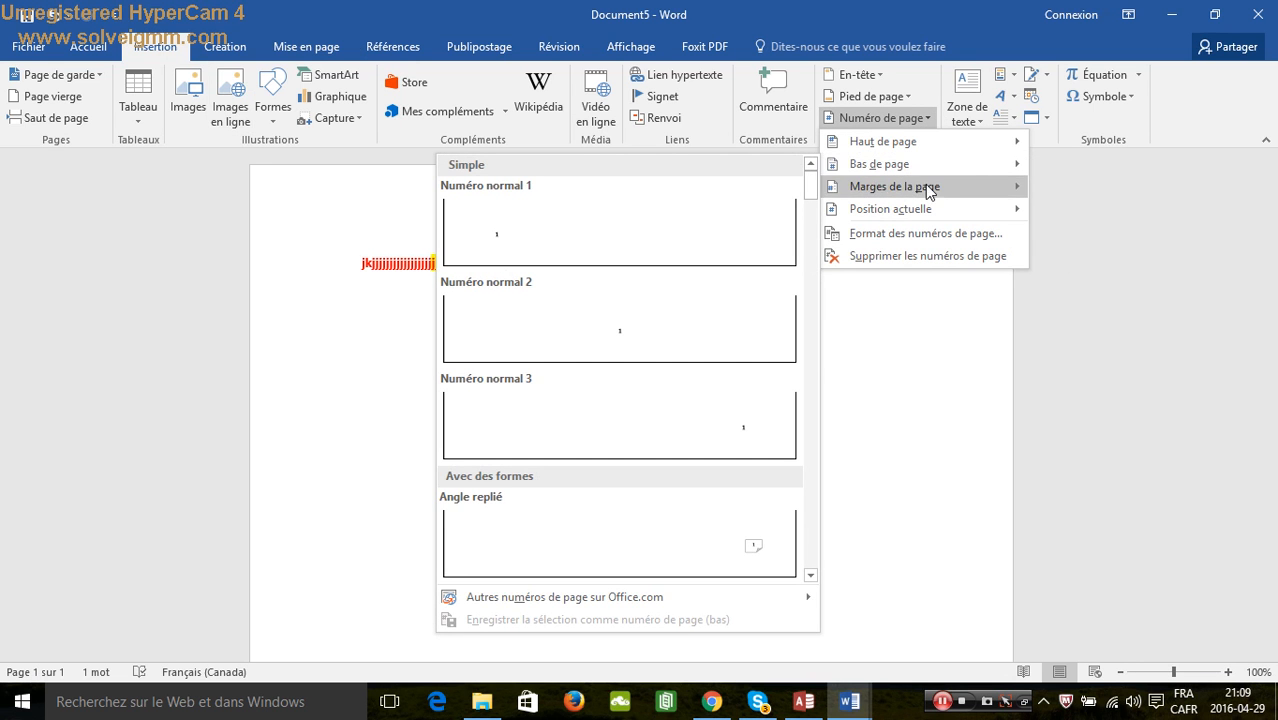
pyautogui.moveTo(905, 219)
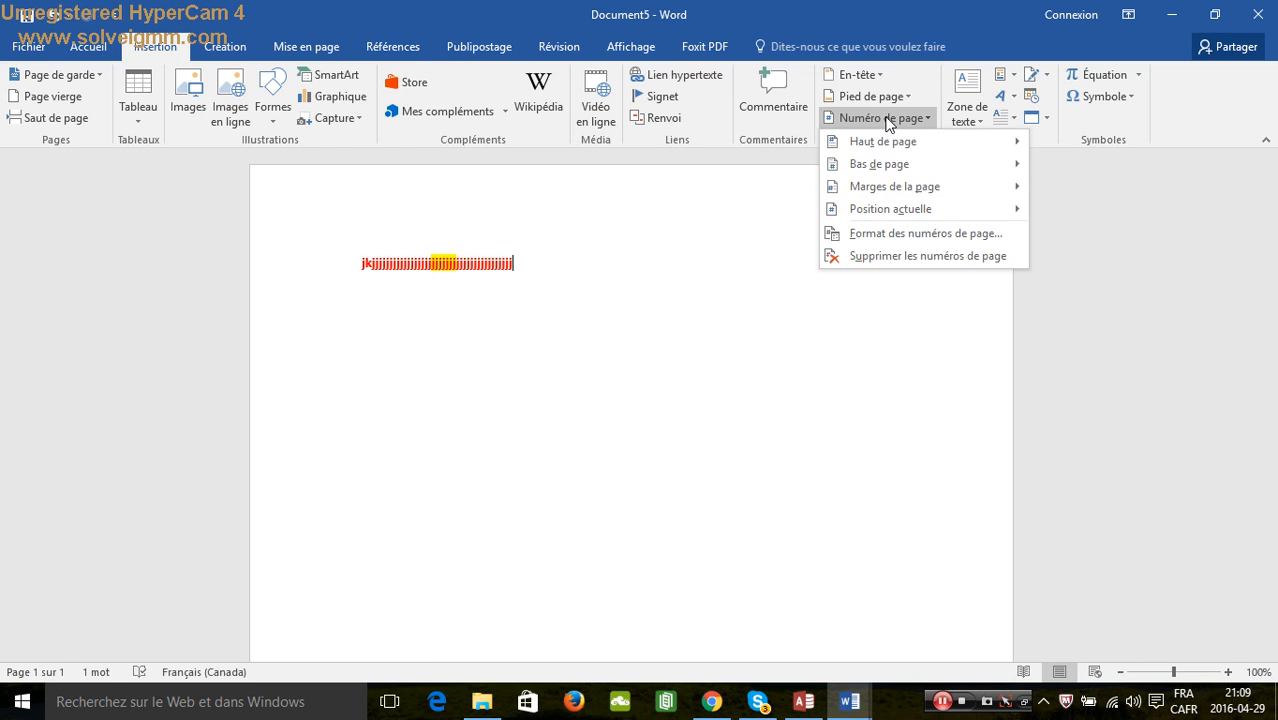
pyautogui.click(871, 355)
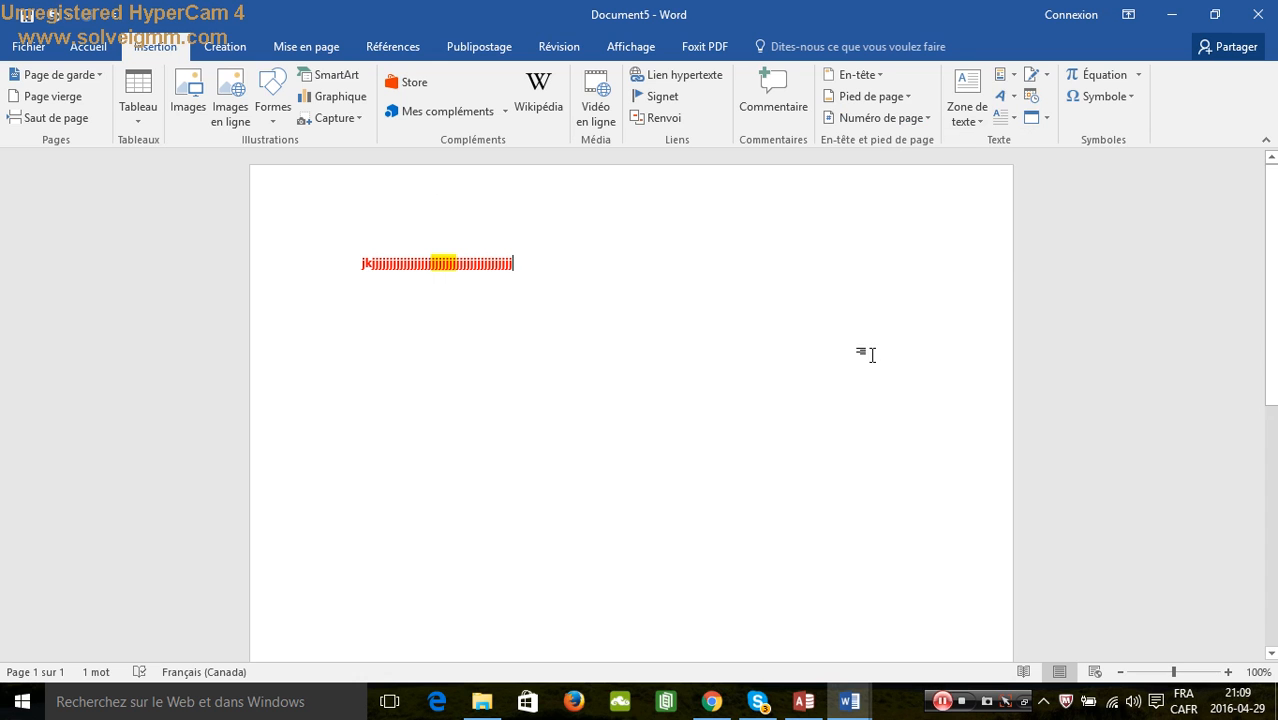
pyautogui.click(1010, 95)
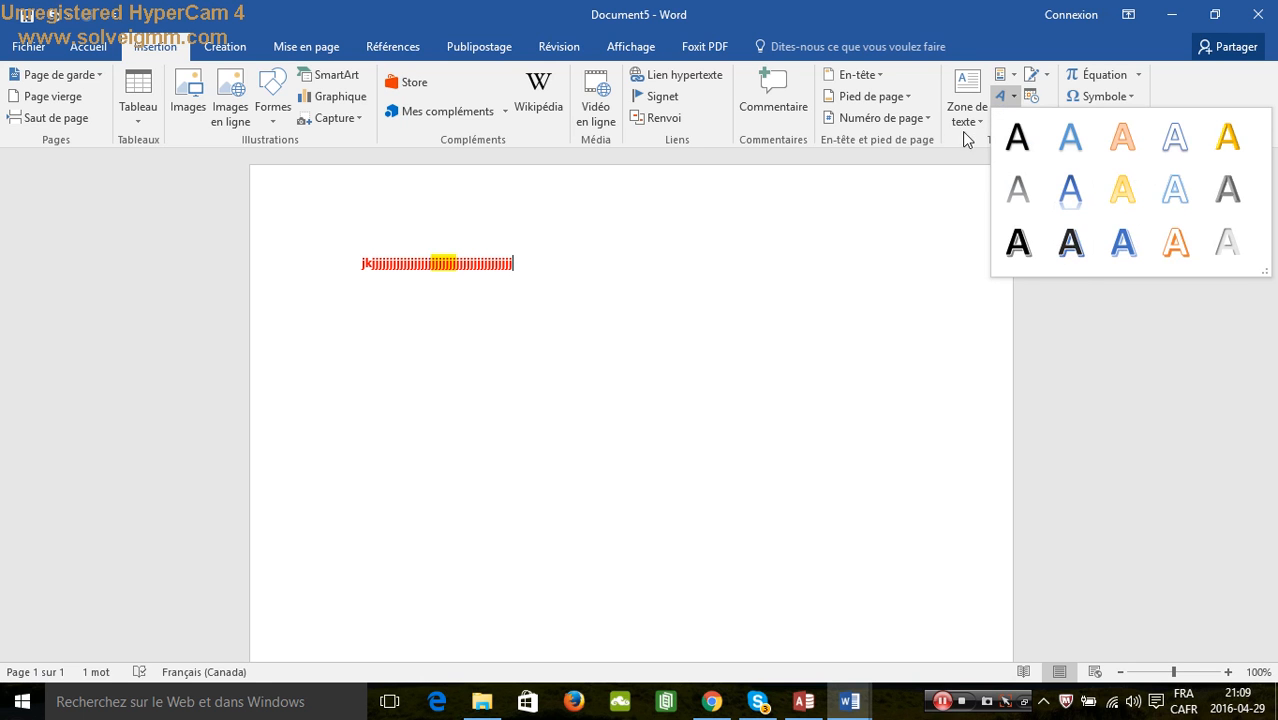
pyautogui.click(948, 224)
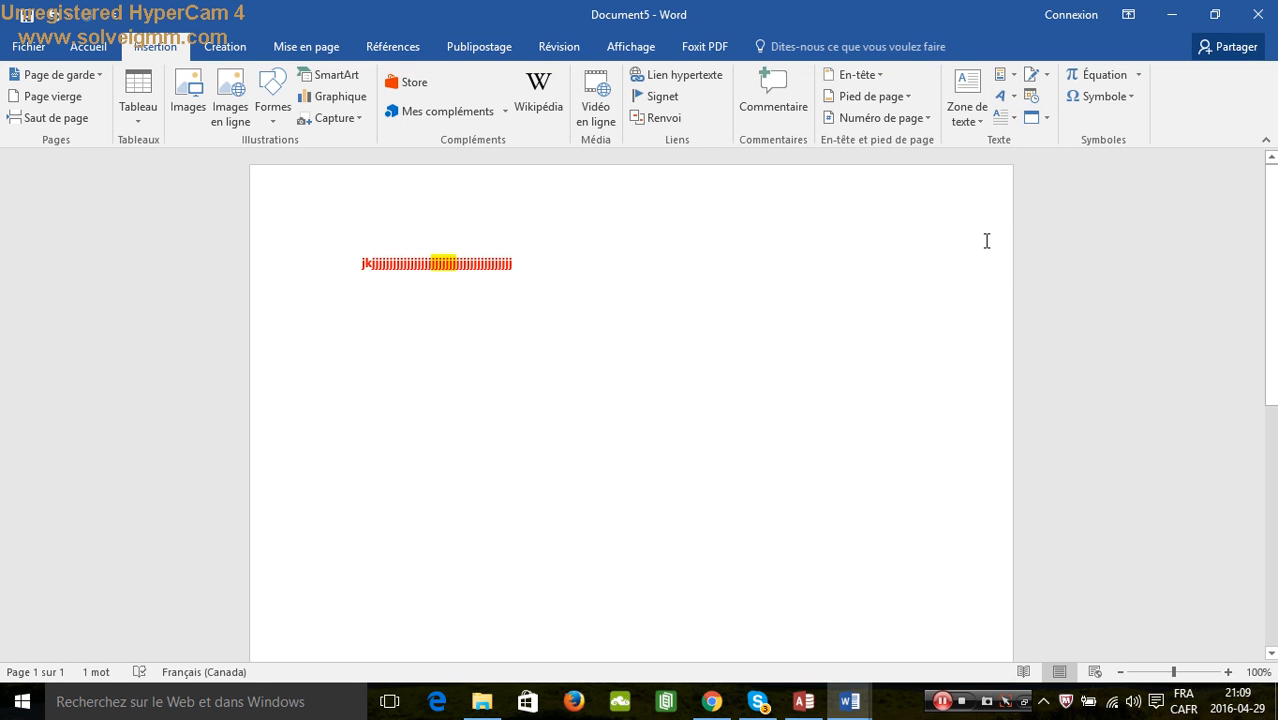
pyautogui.click(1133, 96)
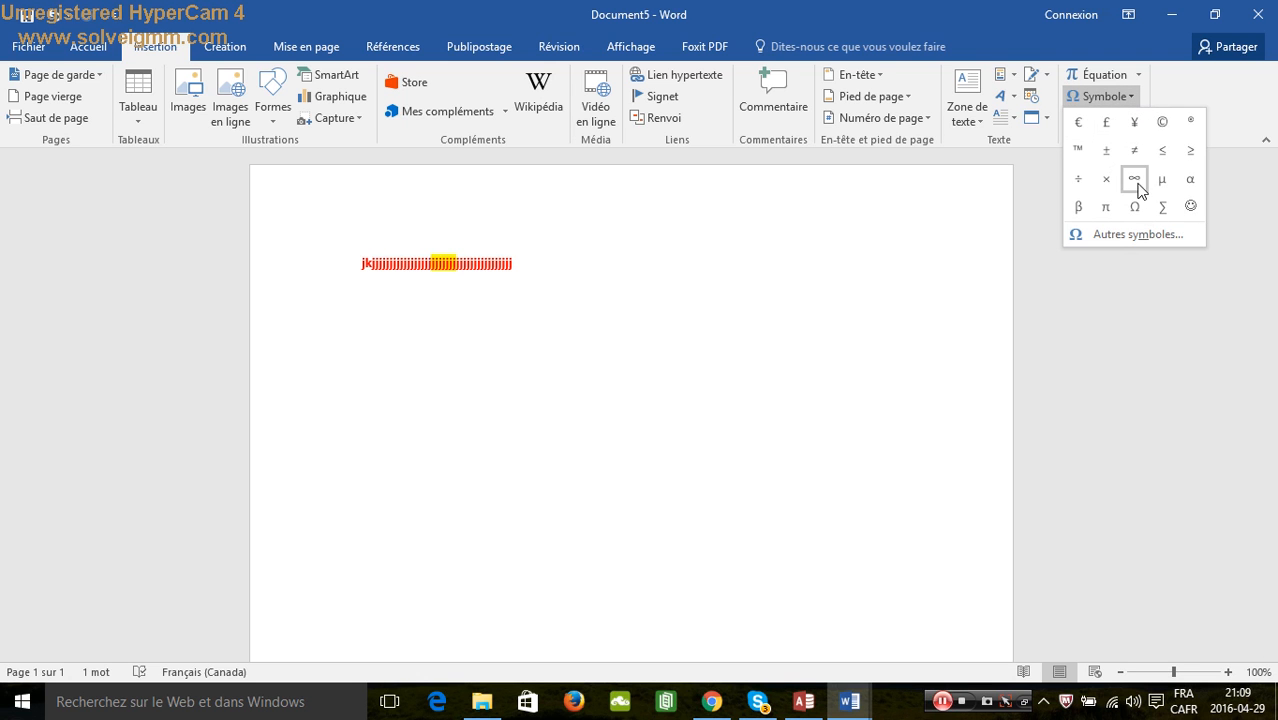
pyautogui.click(1137, 76)
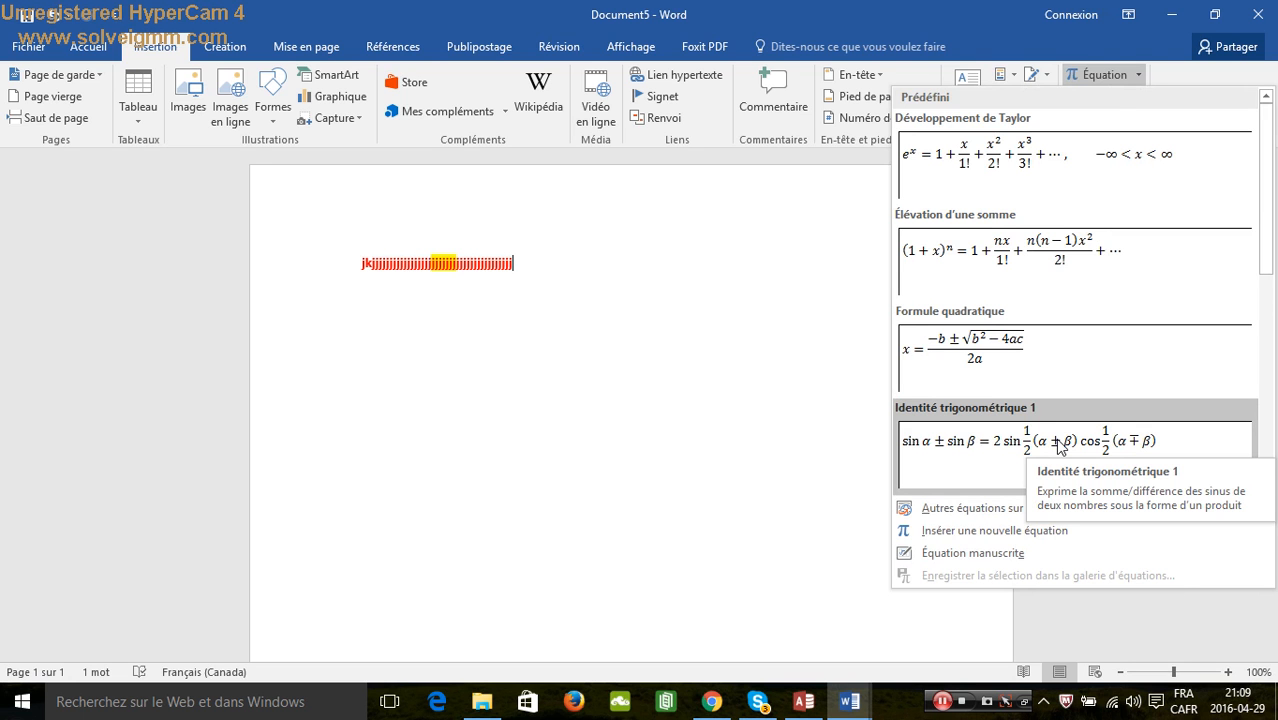
pyautogui.click(821, 365)
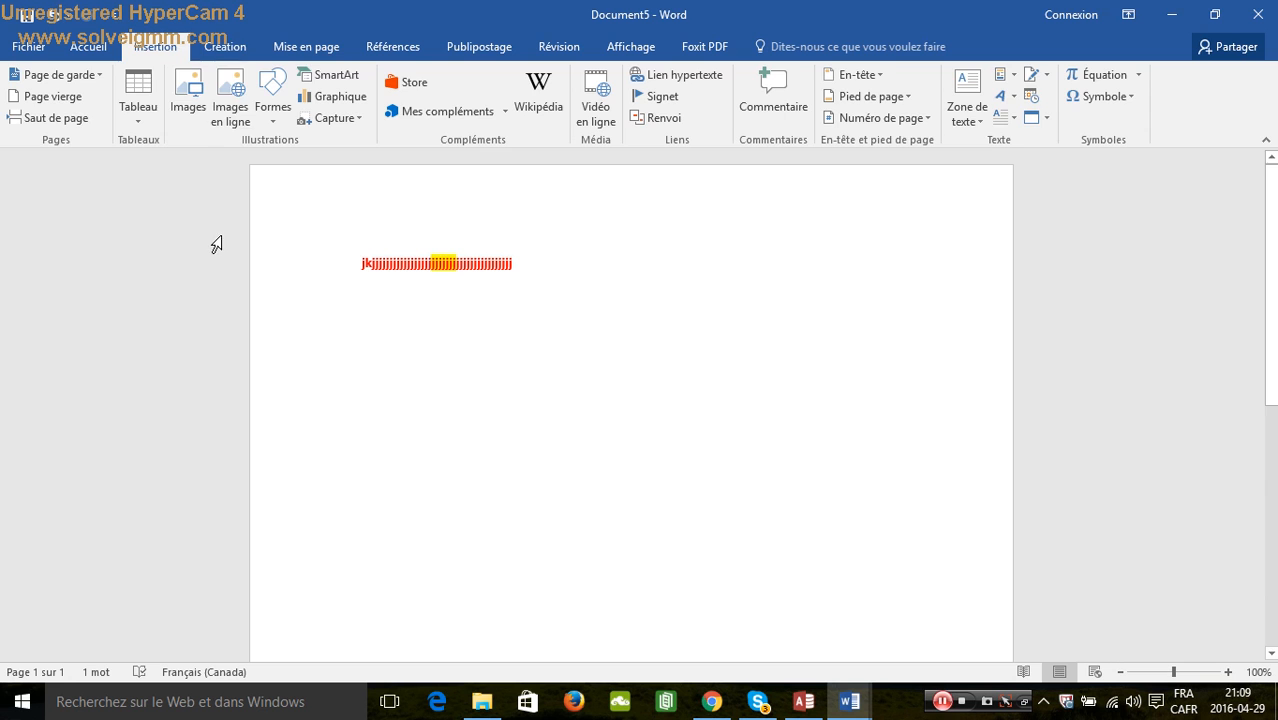
# Apply the document style set with the bold centred title, and review the available themes and theme effects.
pyautogui.click(228, 43)
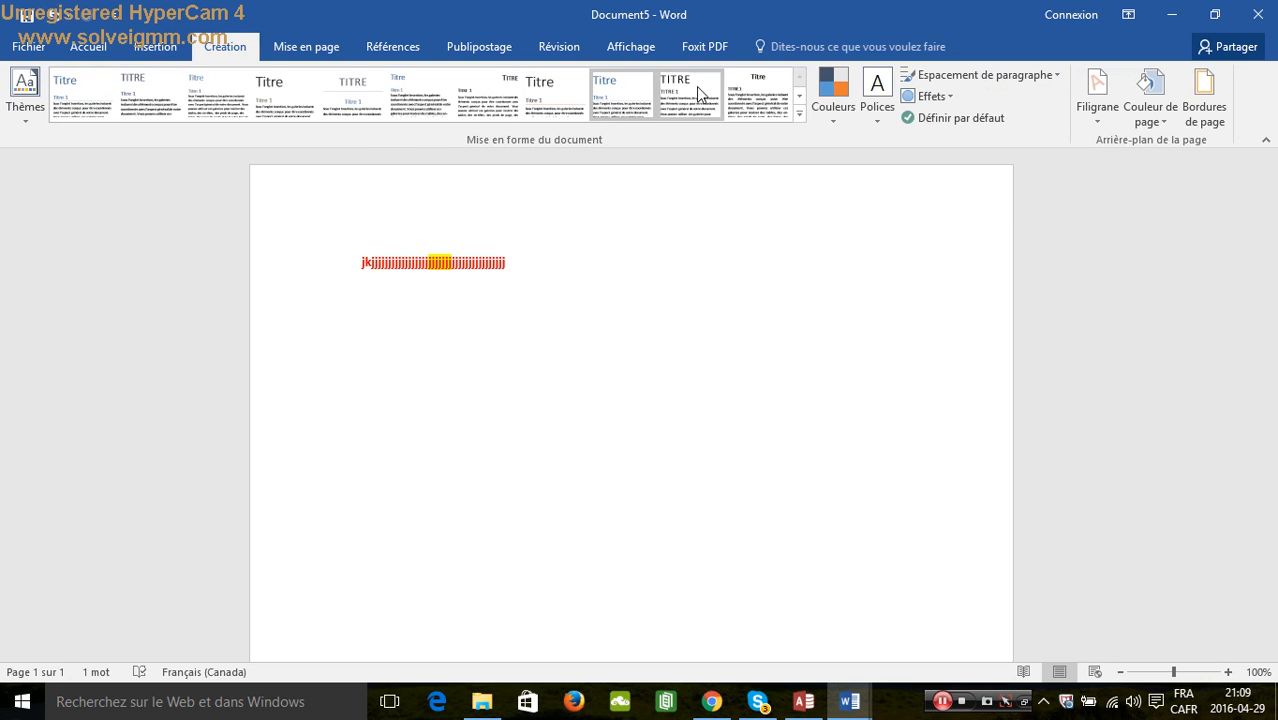
pyautogui.click(757, 95)
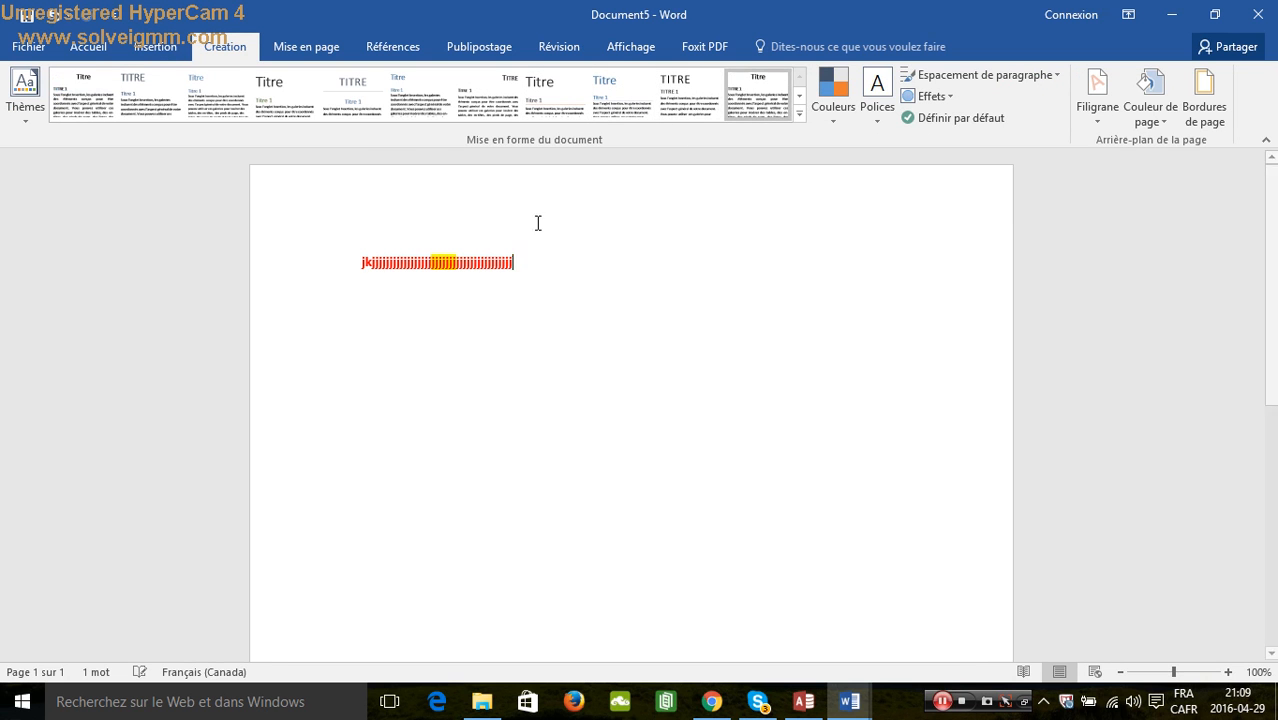
pyautogui.click(27, 123)
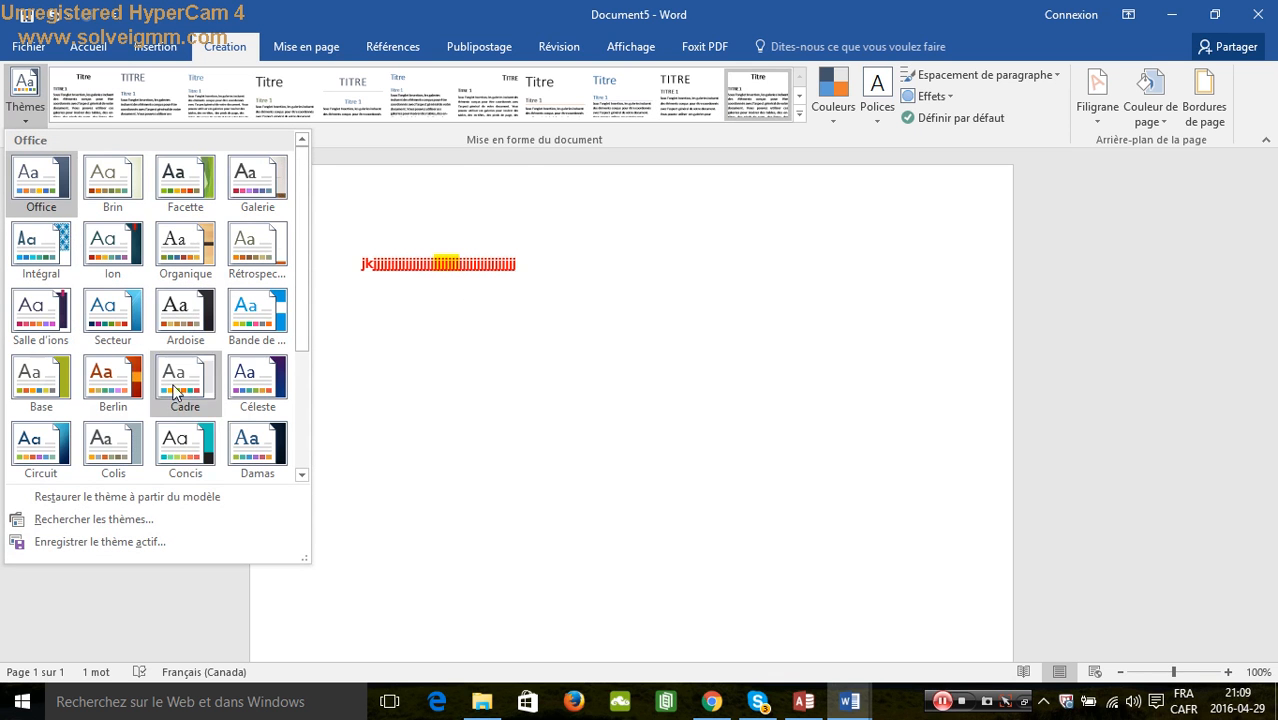
pyautogui.click(645, 425)
pyautogui.click(947, 97)
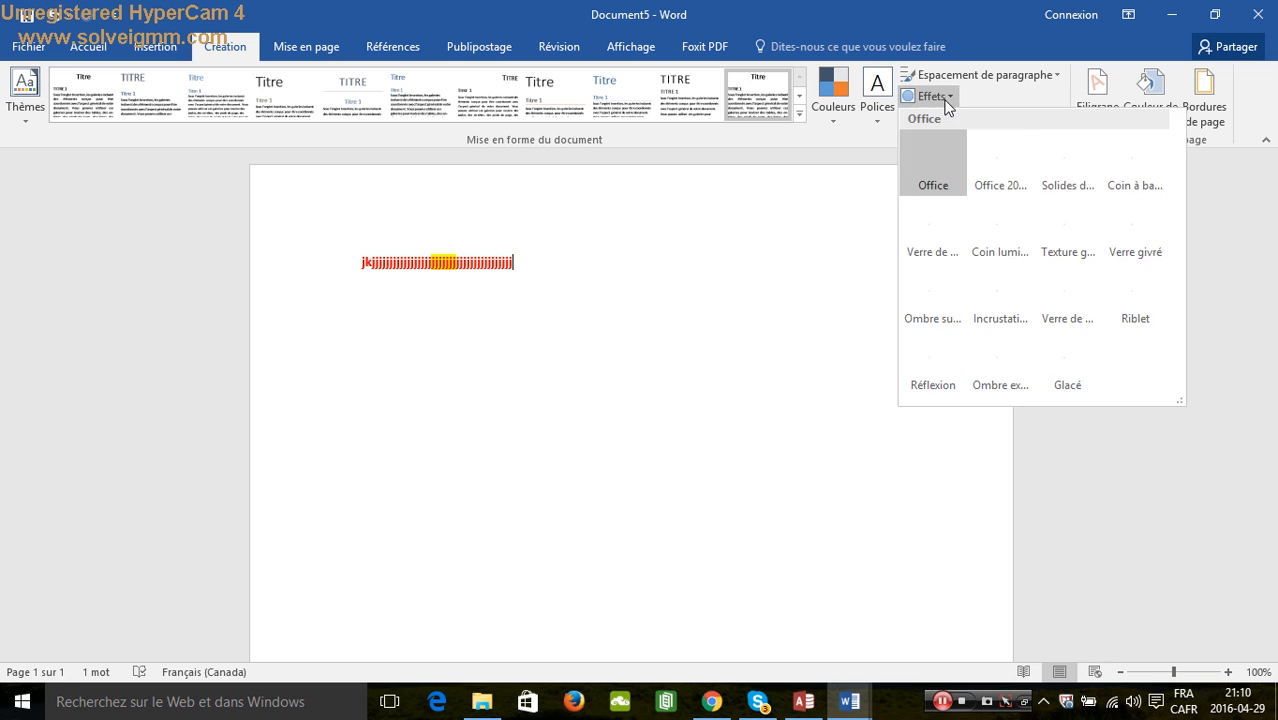
pyautogui.click(1050, 36)
# Add the BROUILLON 2 watermark to the page, and set the page colour to standard yellow.
pyautogui.click(1097, 124)
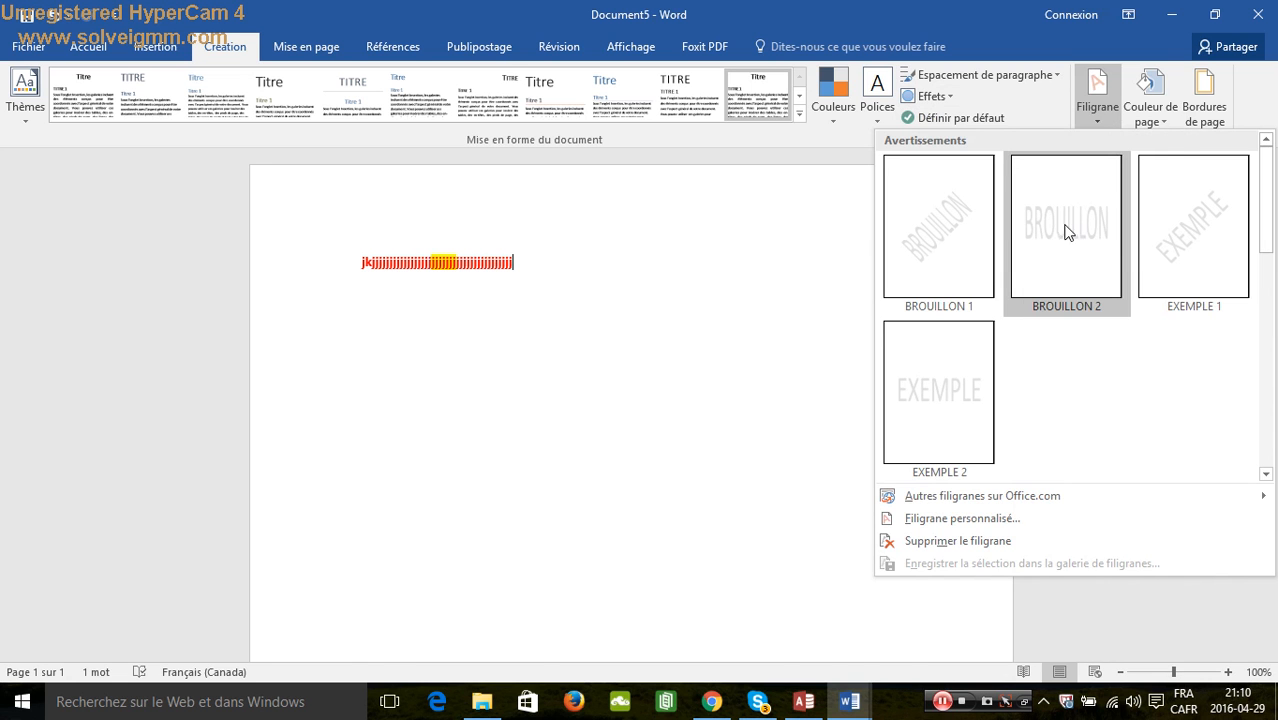
pyautogui.click(1068, 232)
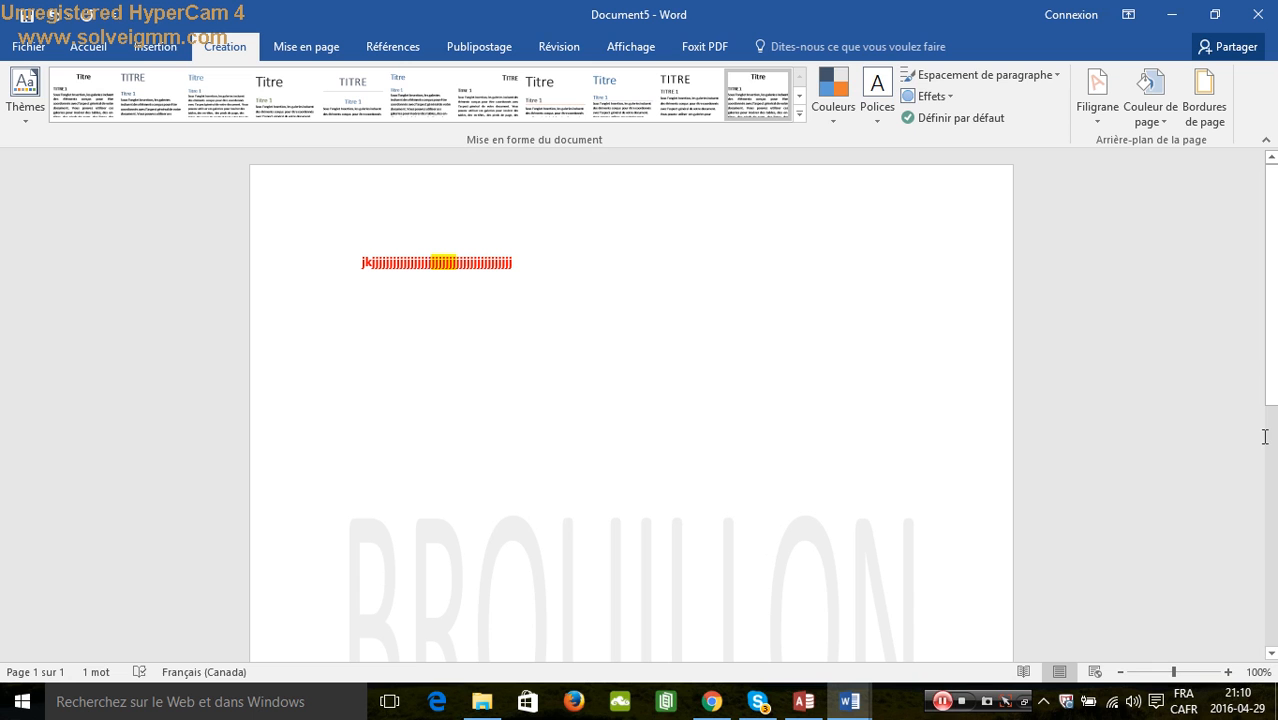
pyautogui.rightClick(1270, 392)
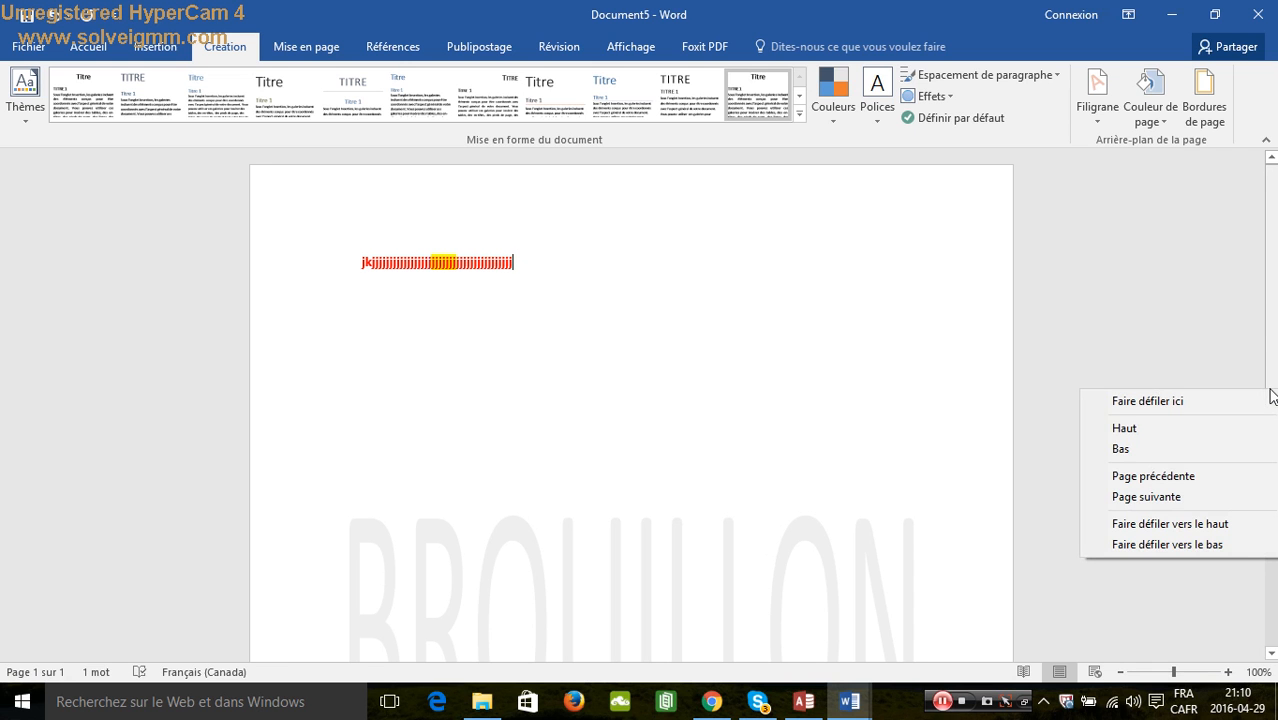
pyautogui.click(1276, 307)
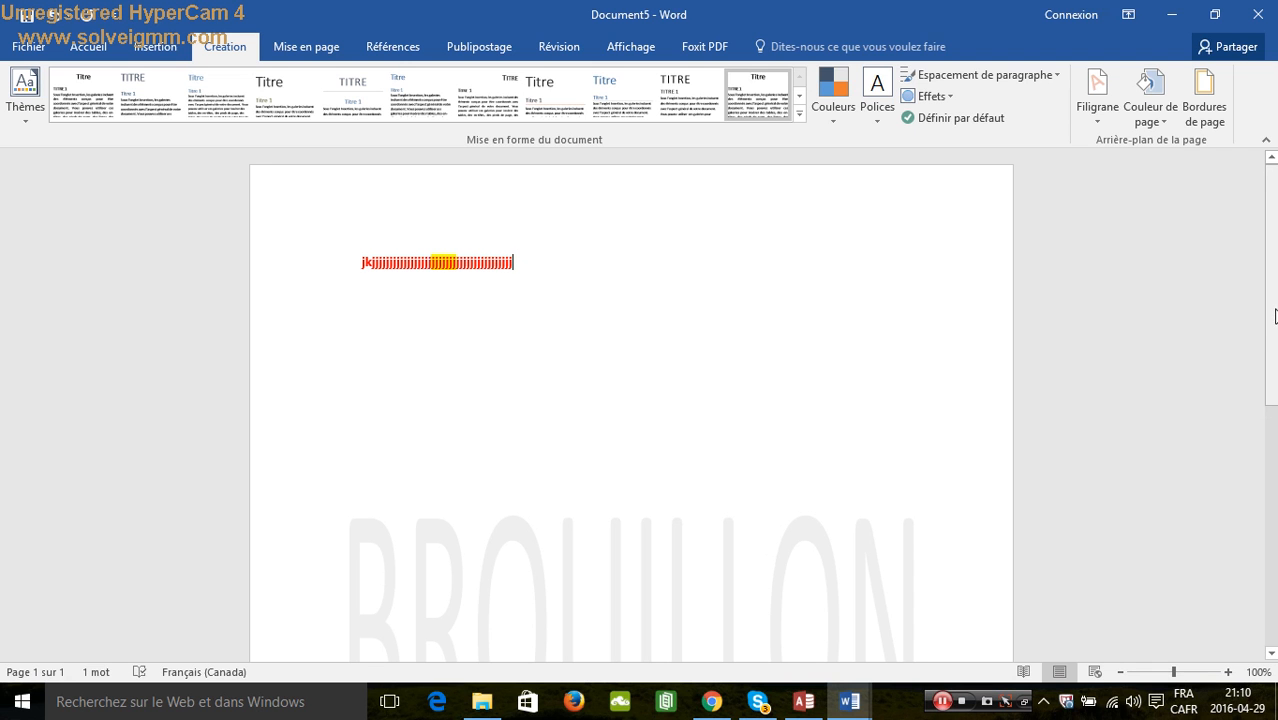
pyautogui.moveTo(1272, 404); pyautogui.dragTo(1270, 260)
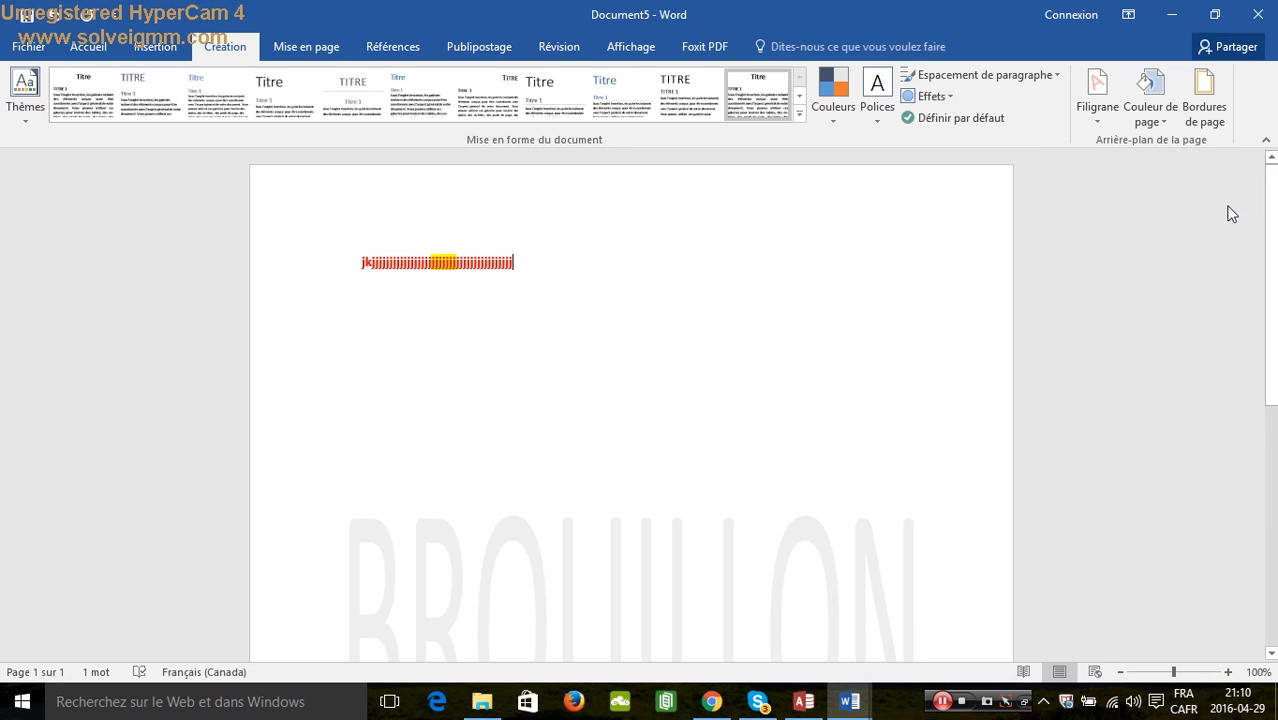
pyautogui.click(1158, 122)
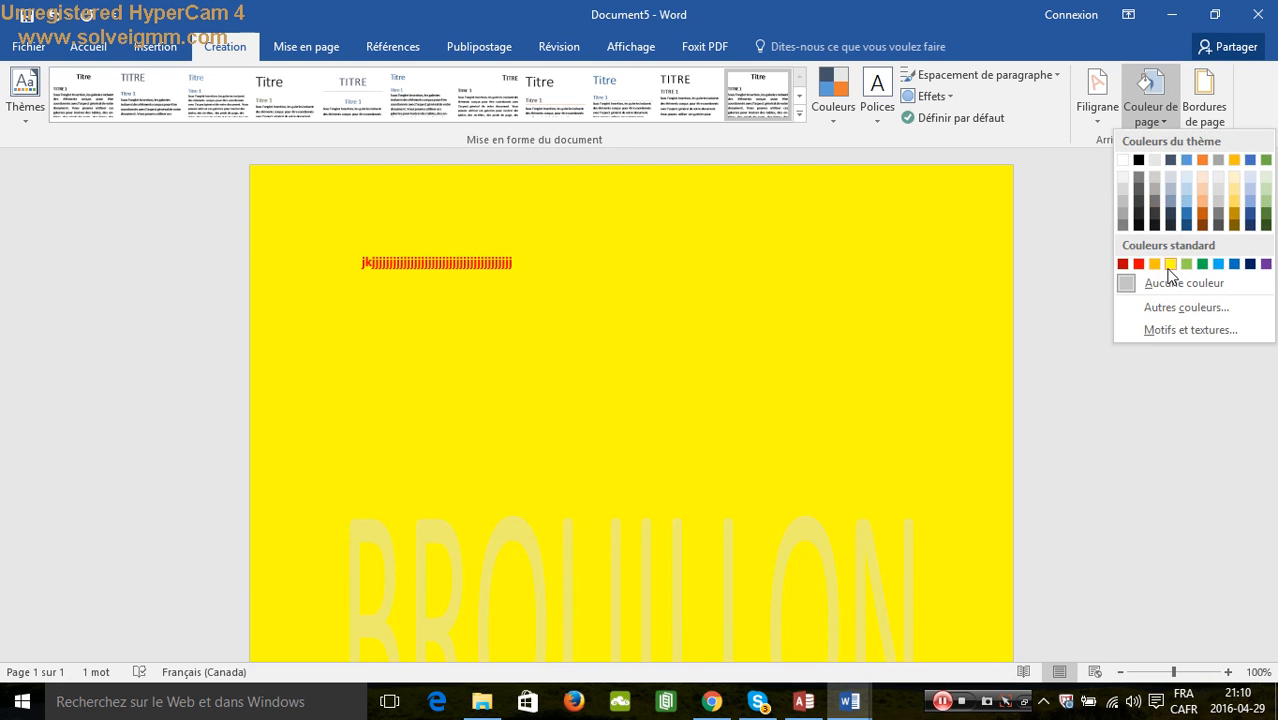
pyautogui.click(1170, 265)
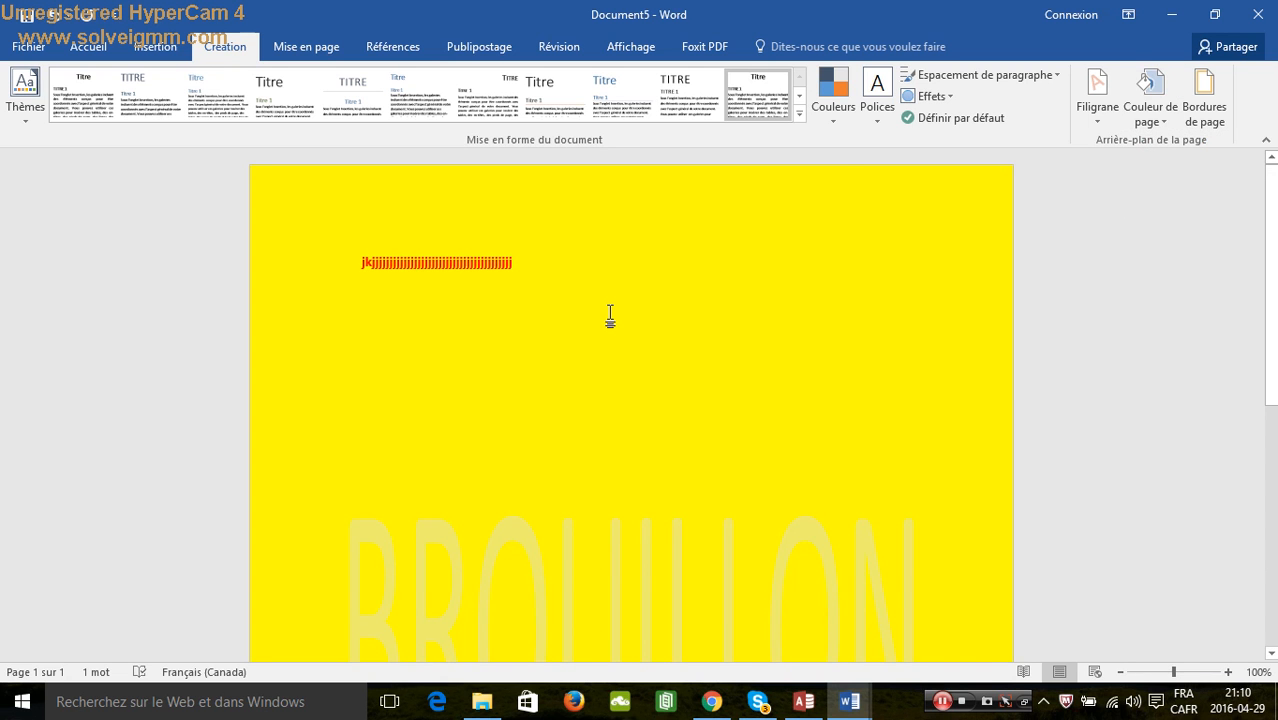
# Try the Paysage orientation on the page and return it to Portrait.
pyautogui.click(298, 46)
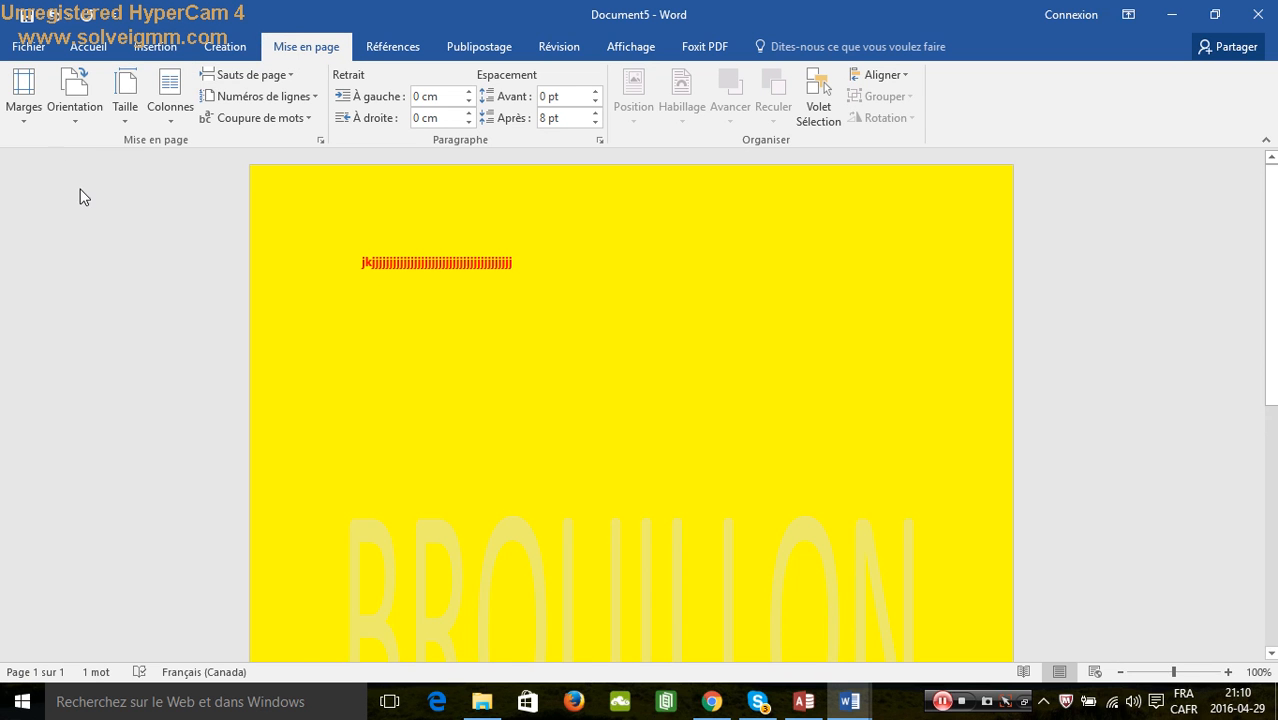
pyautogui.click(72, 110)
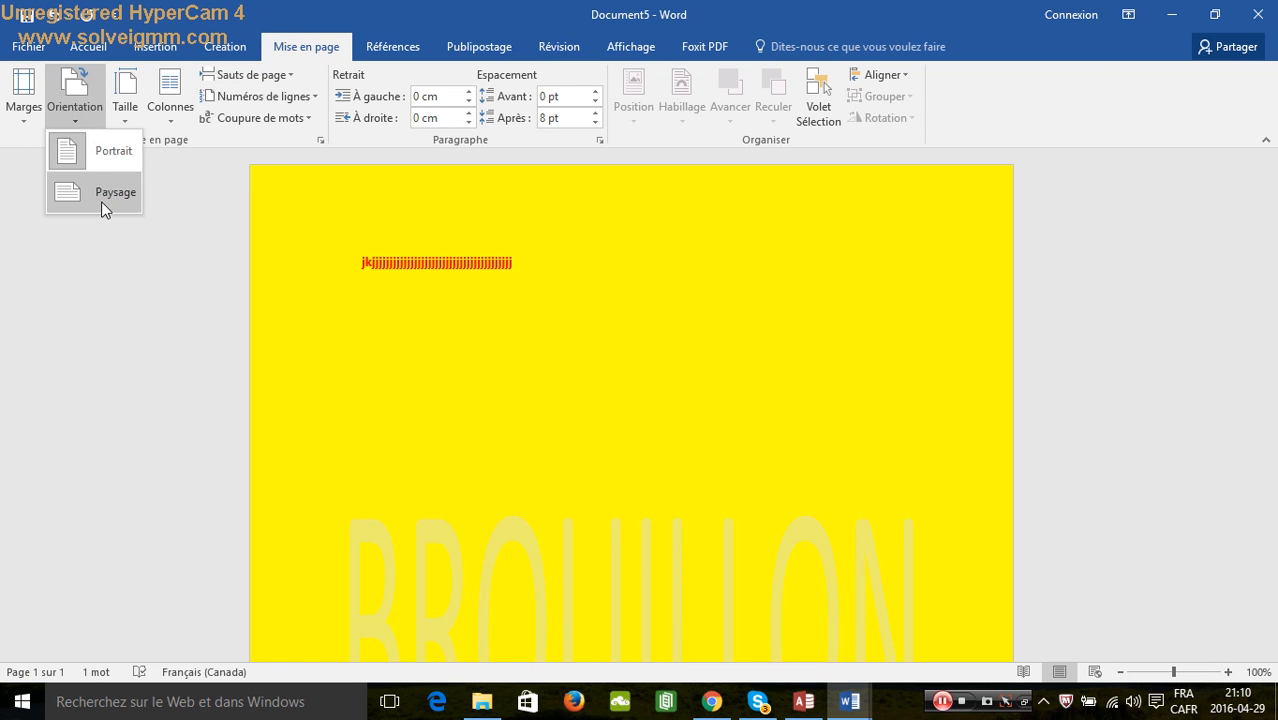
pyautogui.click(101, 201)
pyautogui.click(80, 121)
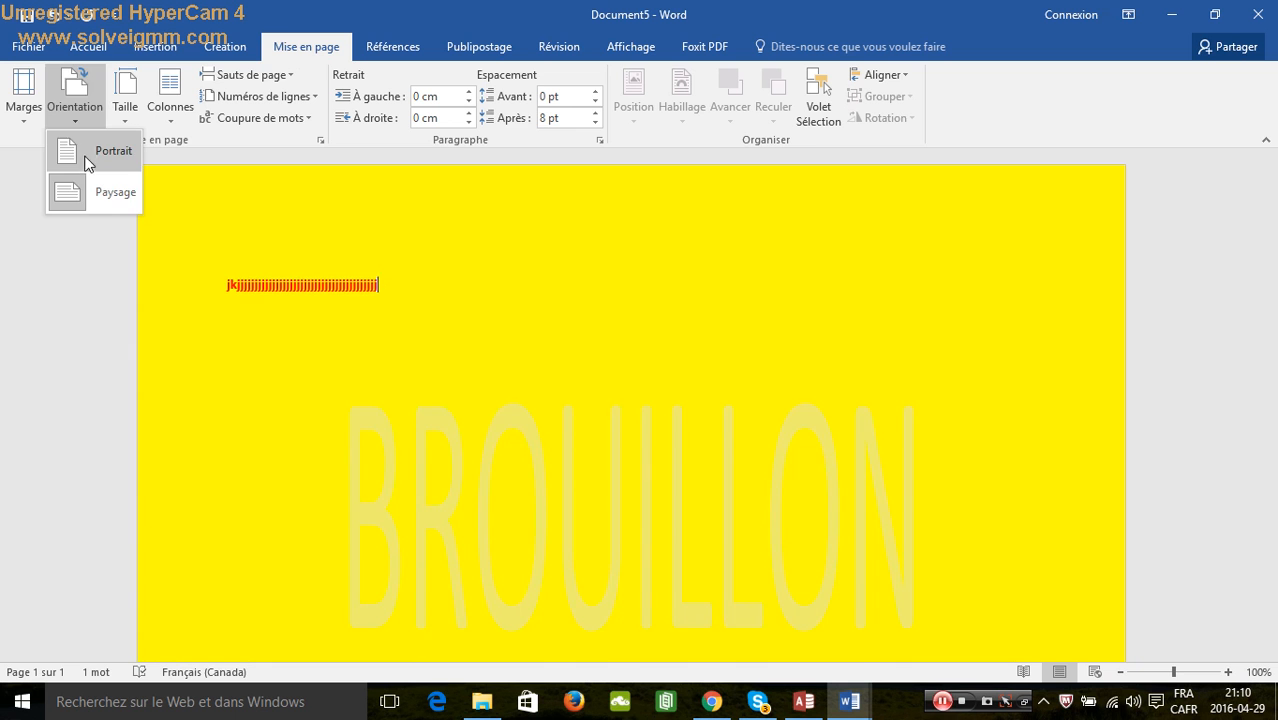
pyautogui.click(88, 163)
# Review the preset margins, paper sizes and column layouts offered for the document.
pyautogui.click(22, 118)
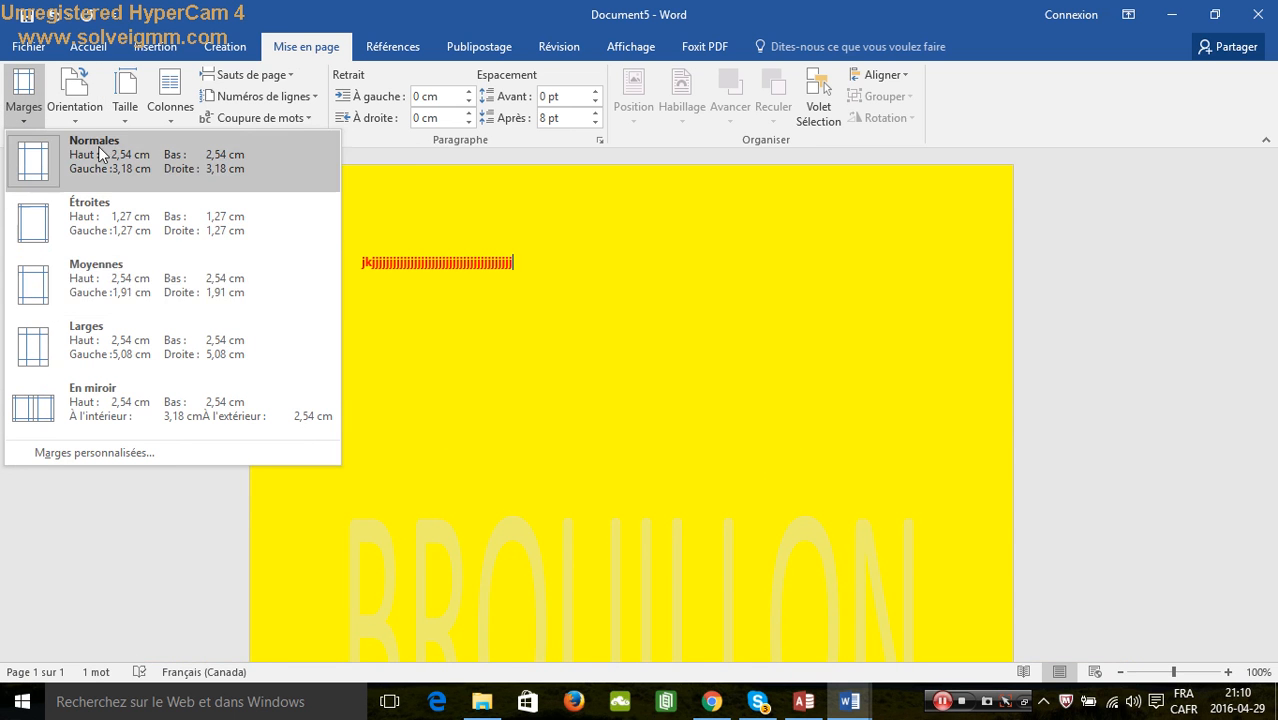
pyautogui.click(127, 116)
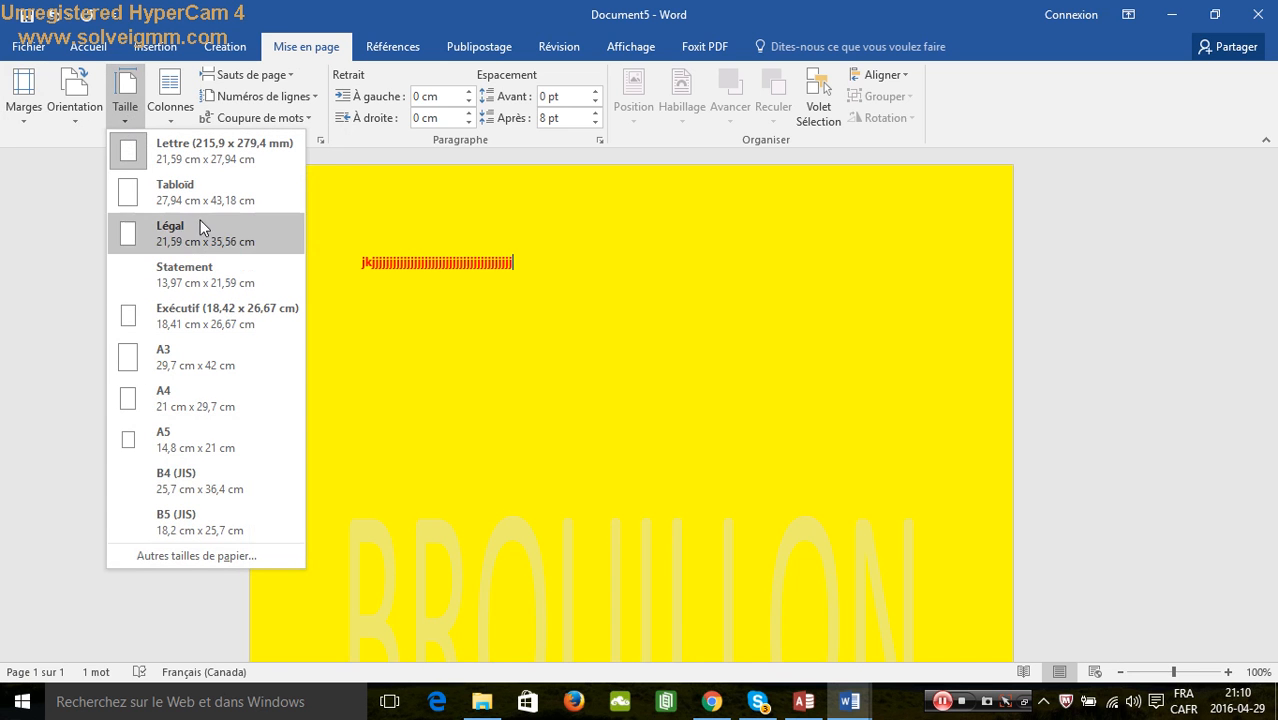
pyautogui.click(414, 398)
pyautogui.click(168, 110)
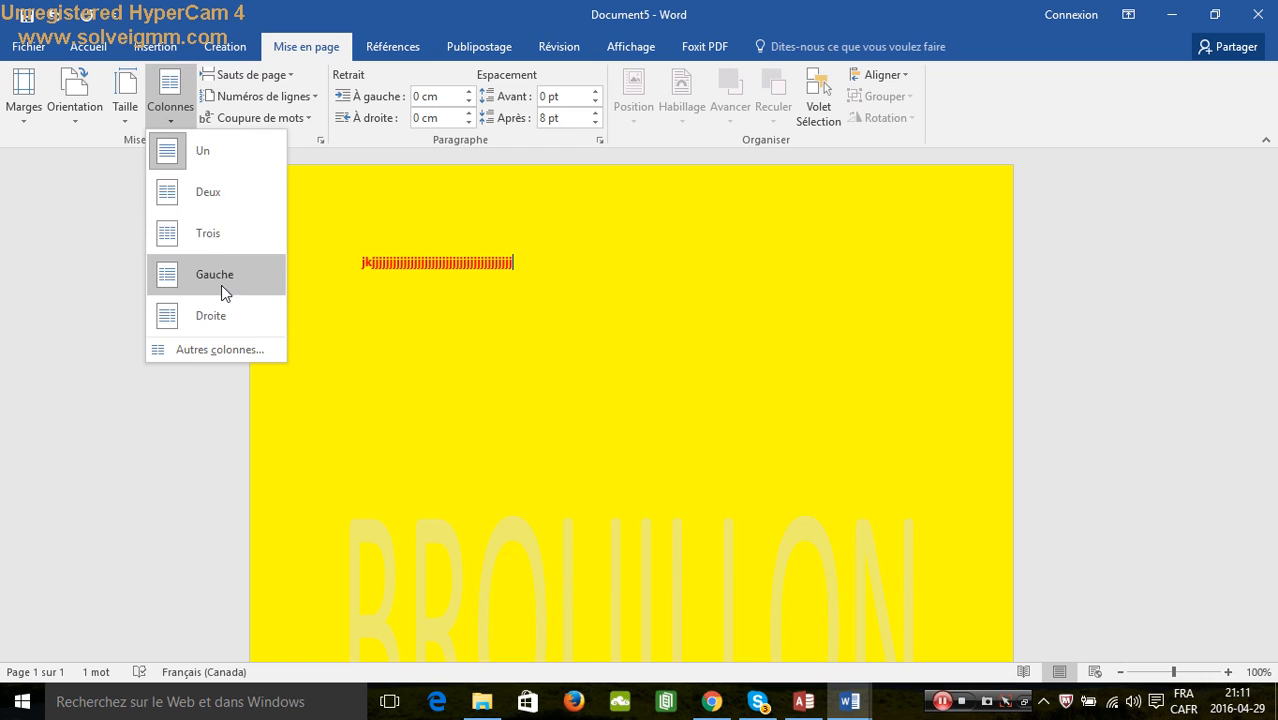
pyautogui.click(372, 312)
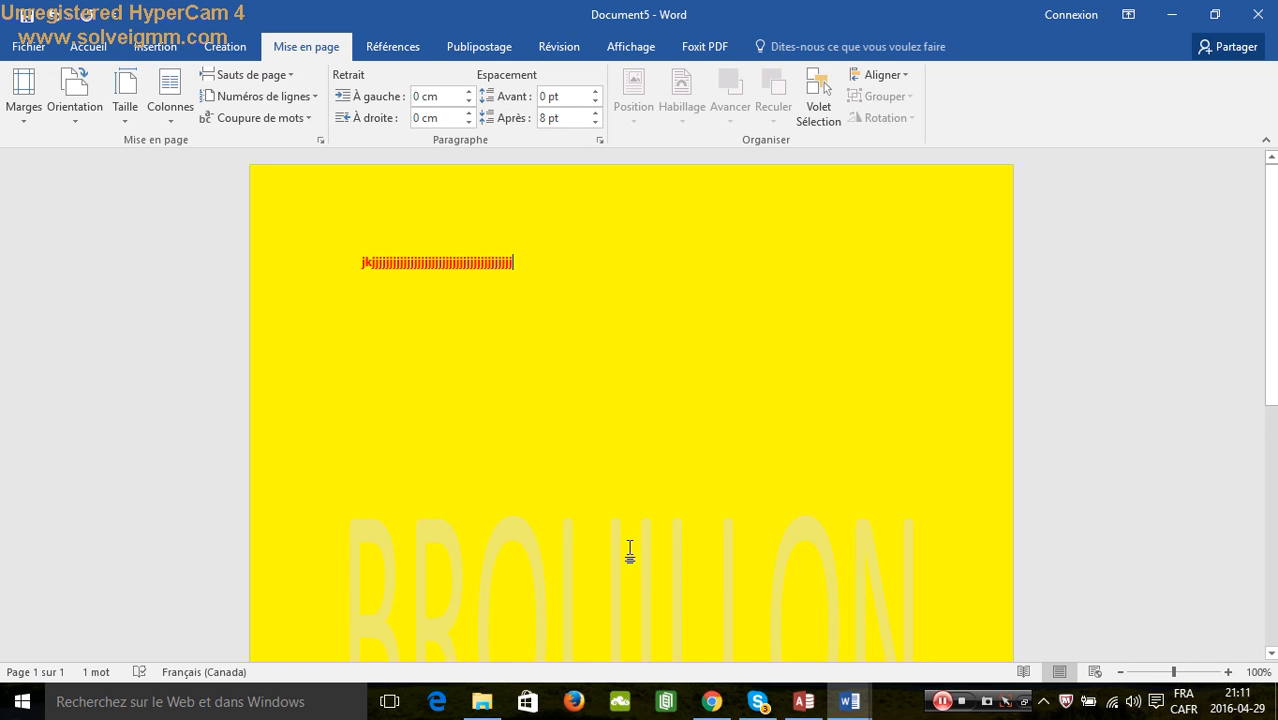
pyautogui.moveTo(512, 262); pyautogui.dragTo(449, 265)
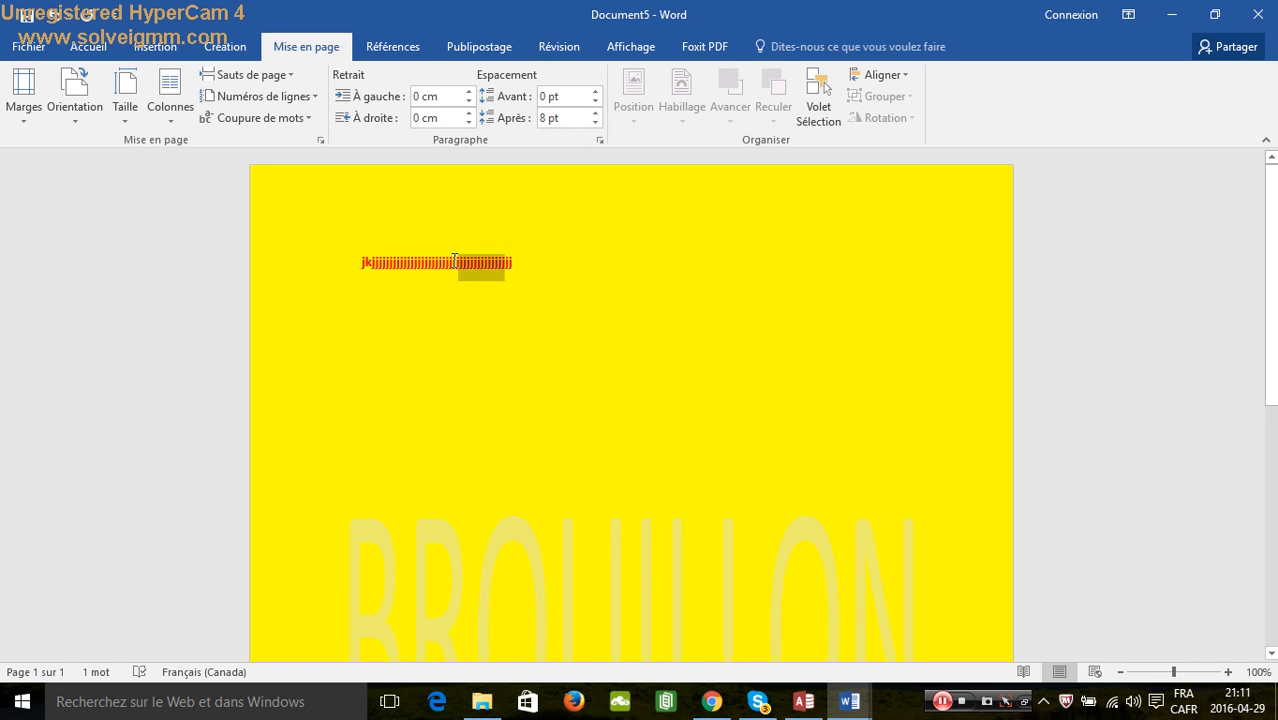
pyautogui.click(613, 246)
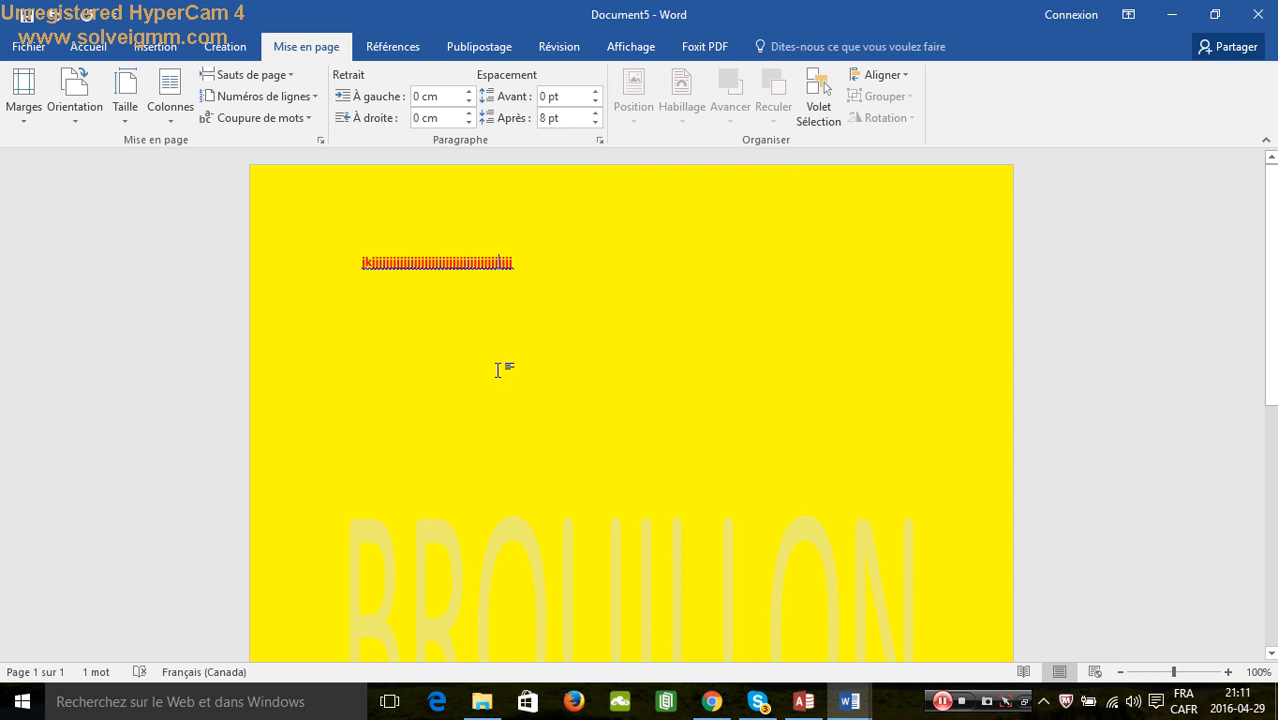
# Examine the reference tools and the predefined table of contents formats.
pyautogui.click(389, 58)
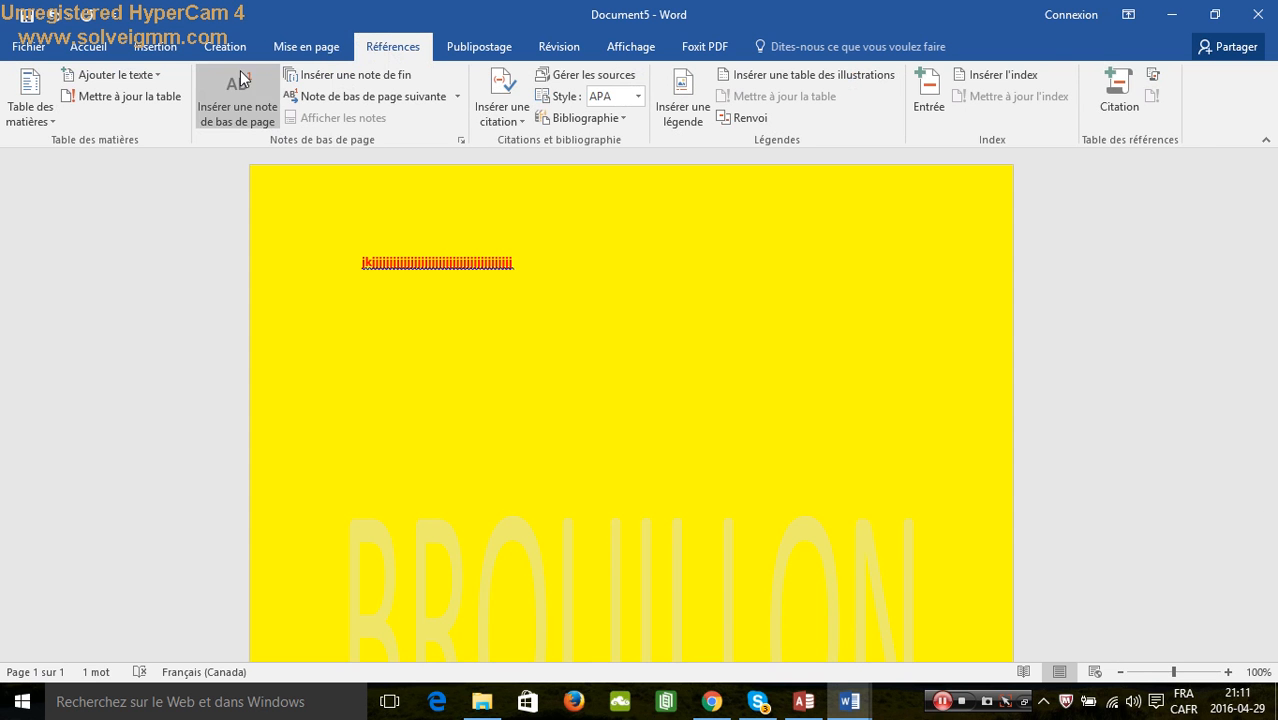
pyautogui.click(225, 46)
pyautogui.click(306, 46)
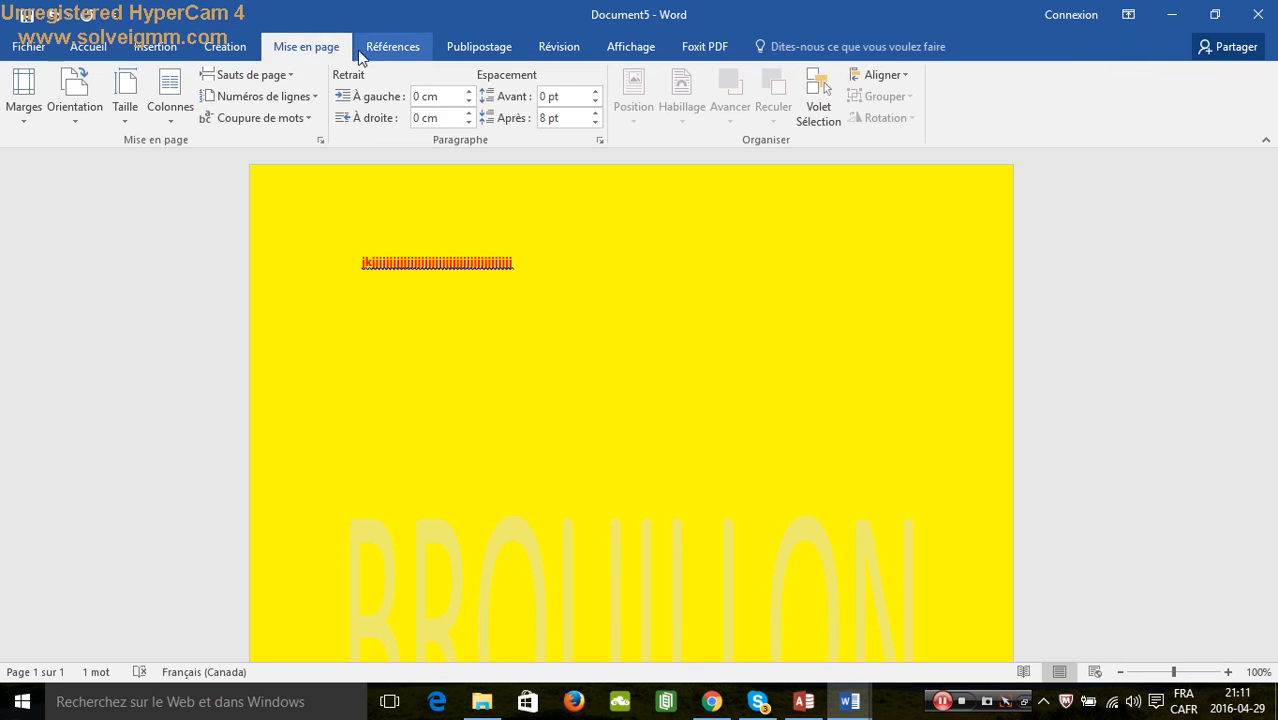
pyautogui.click(391, 52)
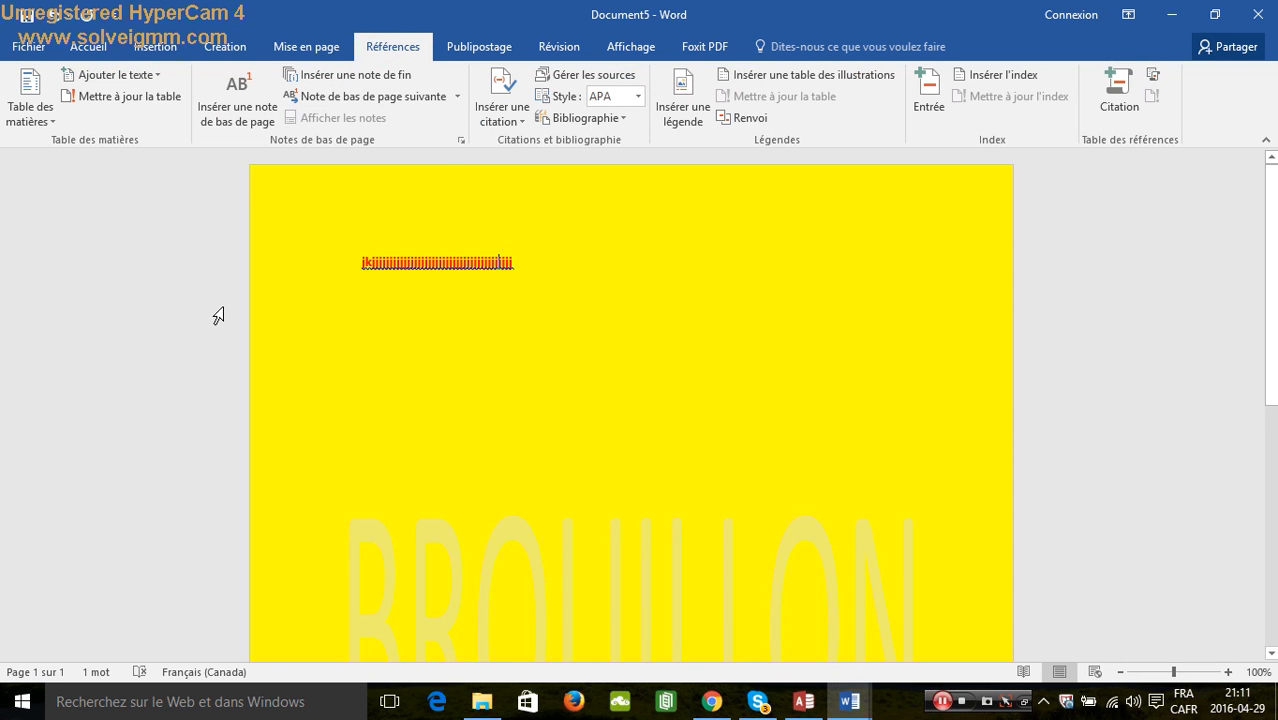
pyautogui.click(44, 118)
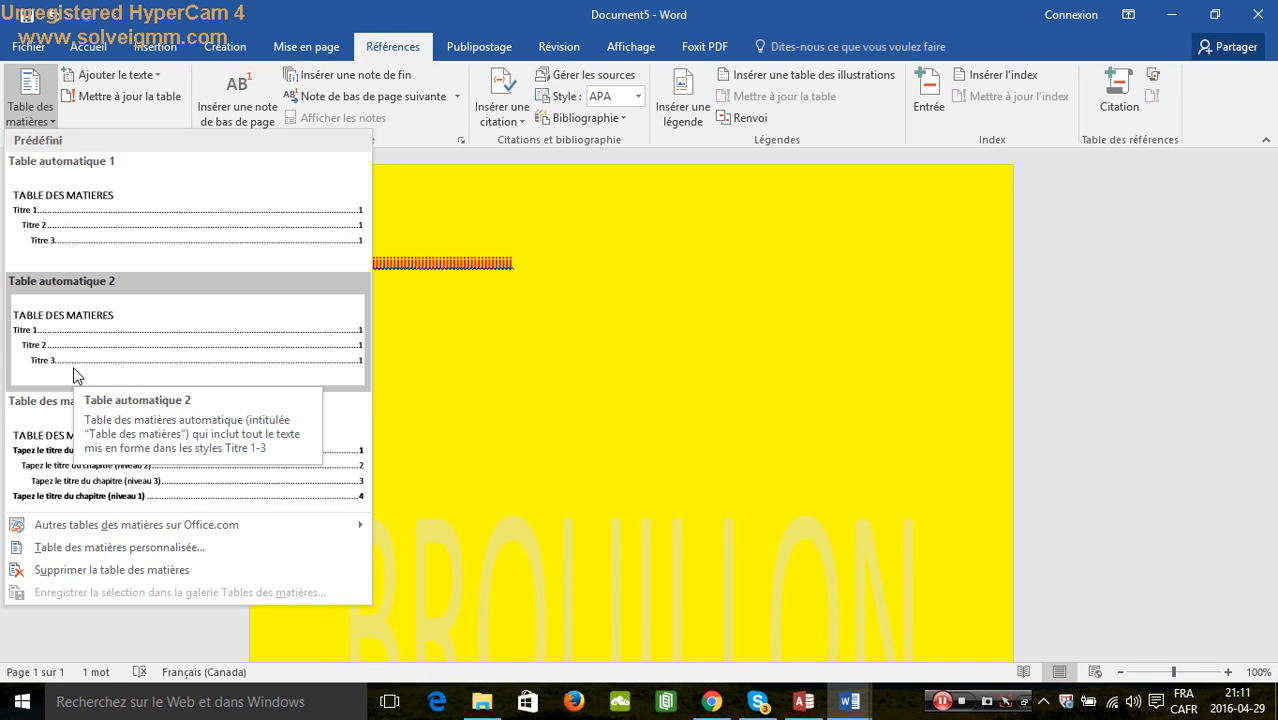
pyautogui.click(445, 388)
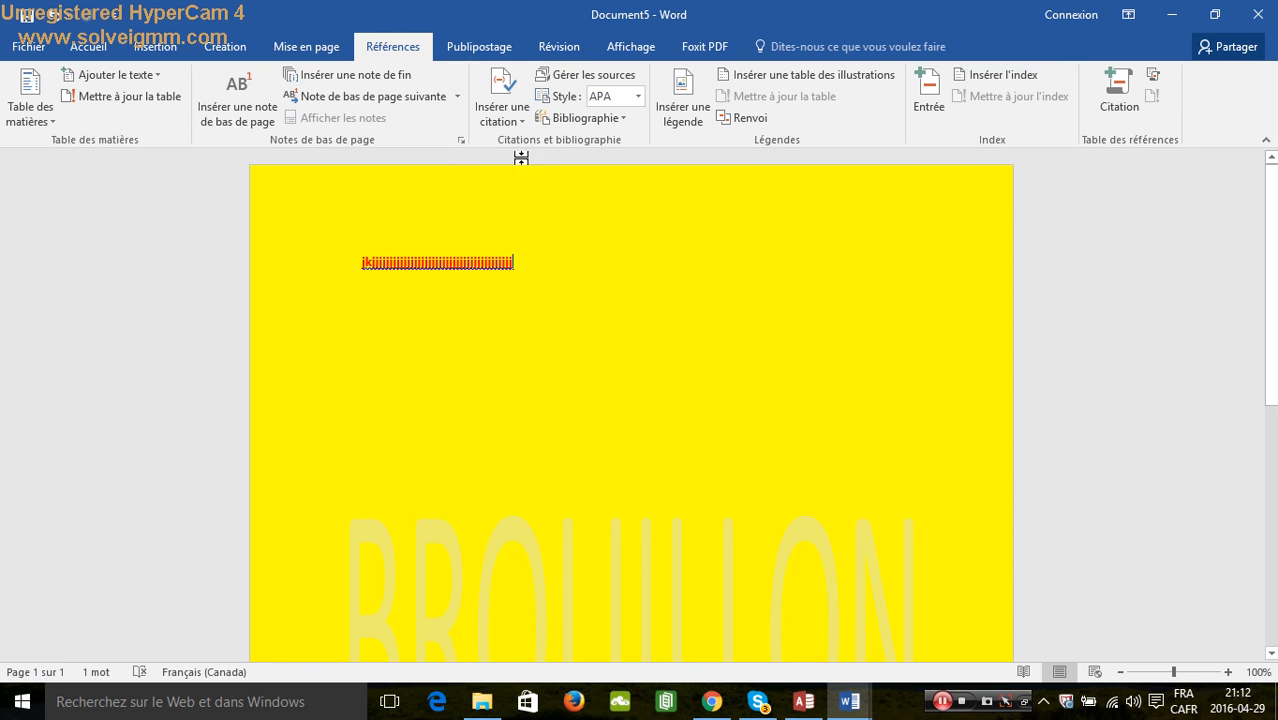
# Examine the mail merge tools and the review tools for proofing, comments and tracked changes.
pyautogui.click(476, 50)
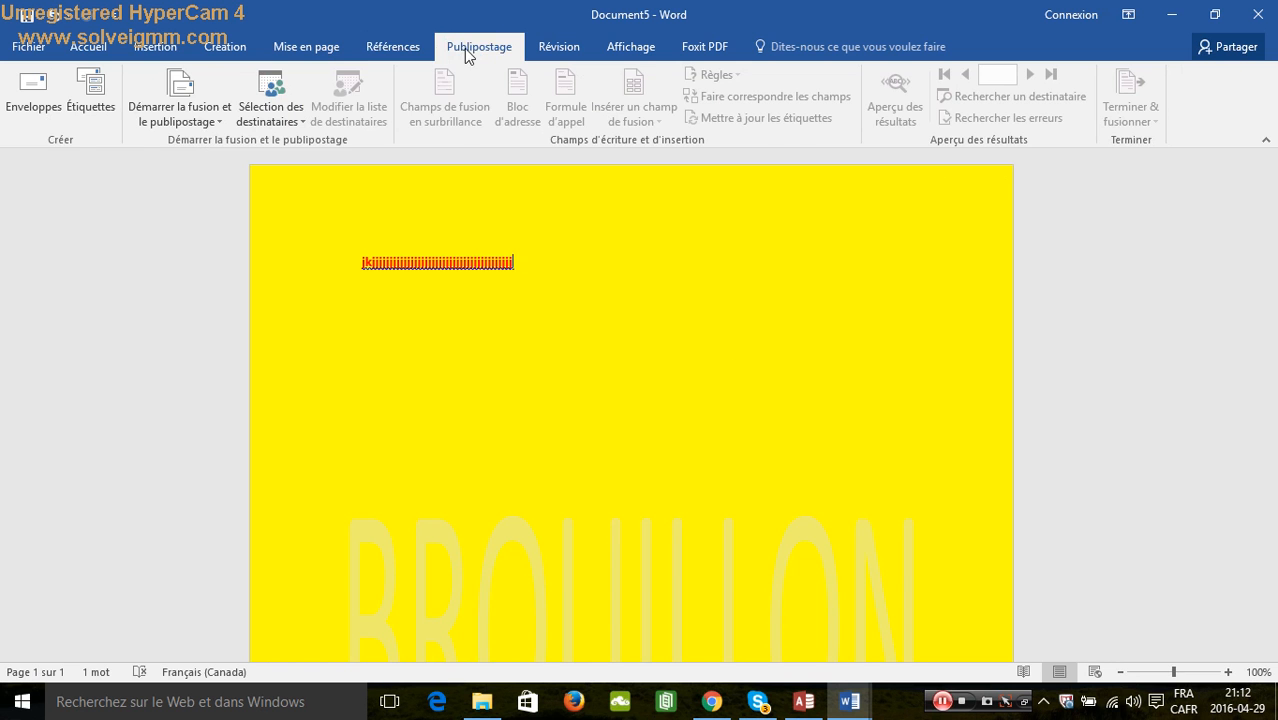
pyautogui.click(396, 50)
pyautogui.click(462, 49)
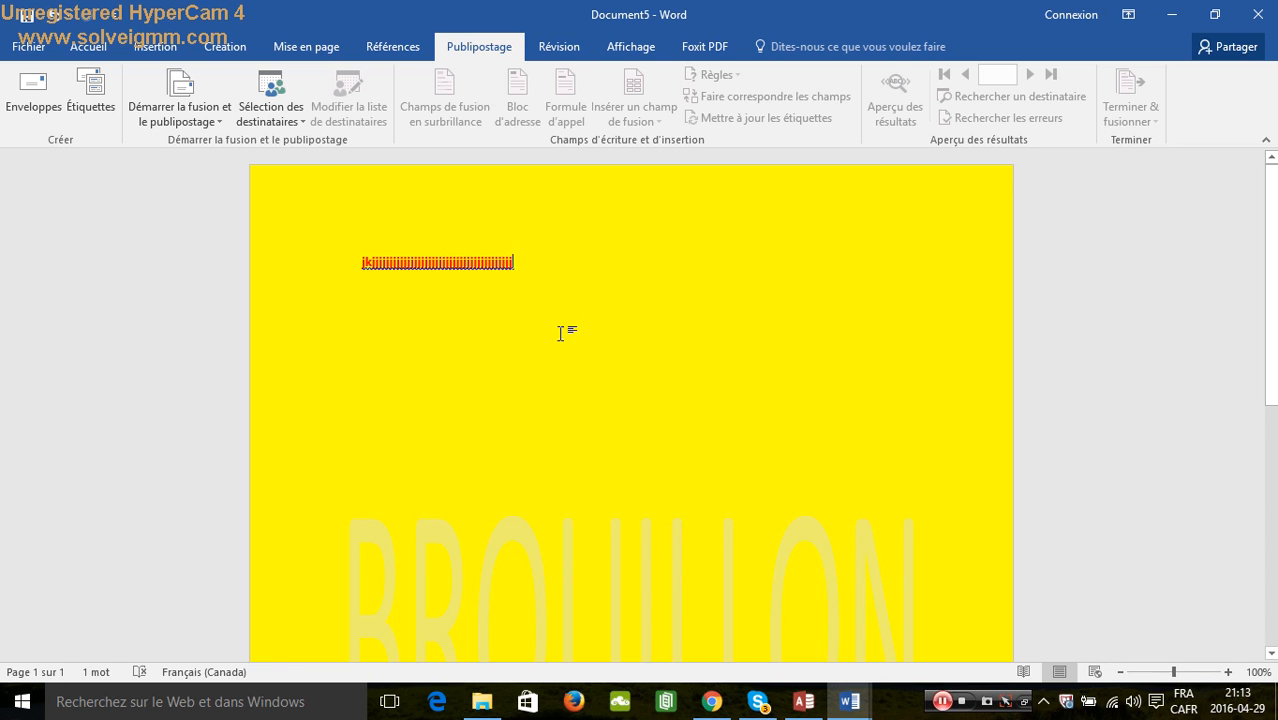
pyautogui.click(563, 47)
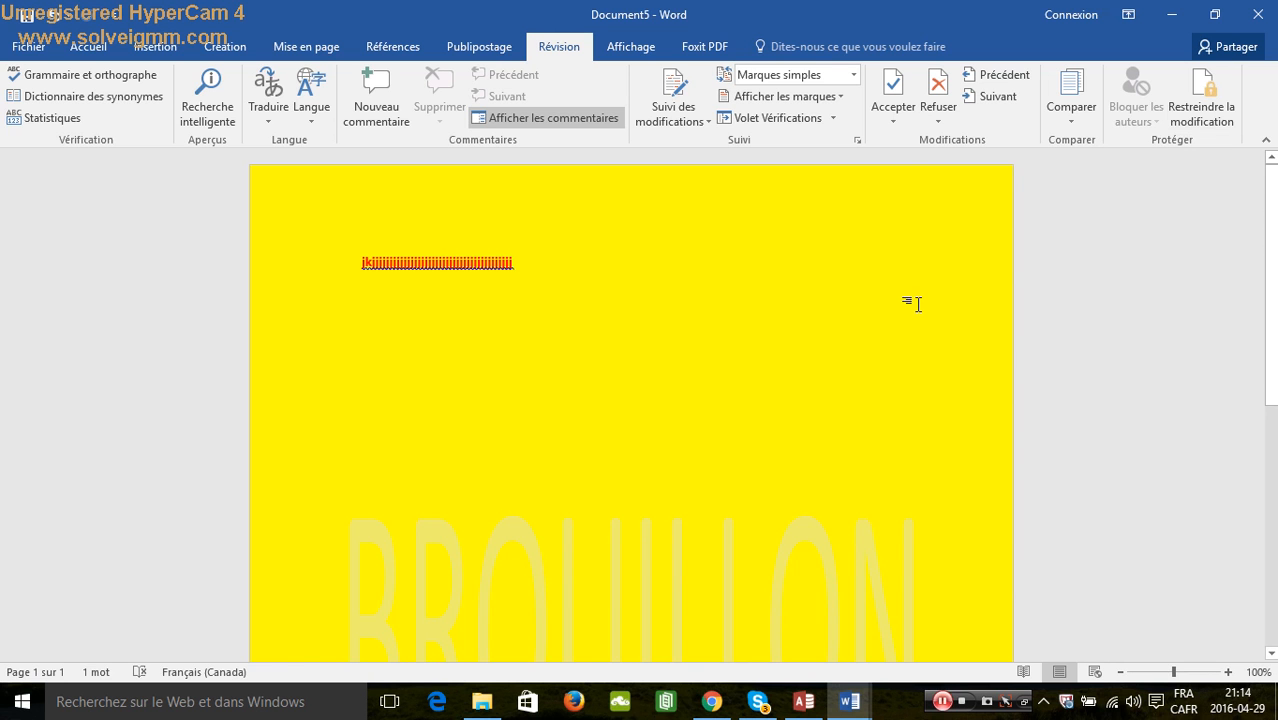
# Show and hide the page gridlines and the ruler.
pyautogui.click(627, 47)
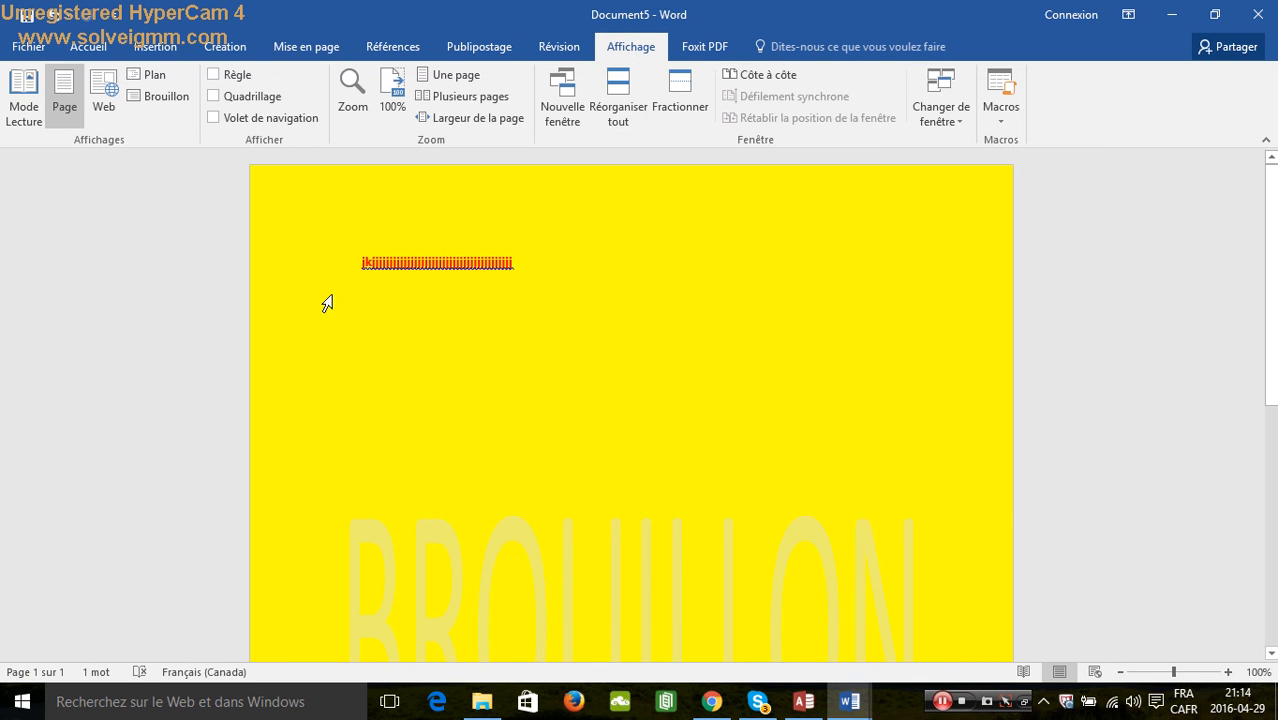
pyautogui.click(214, 97)
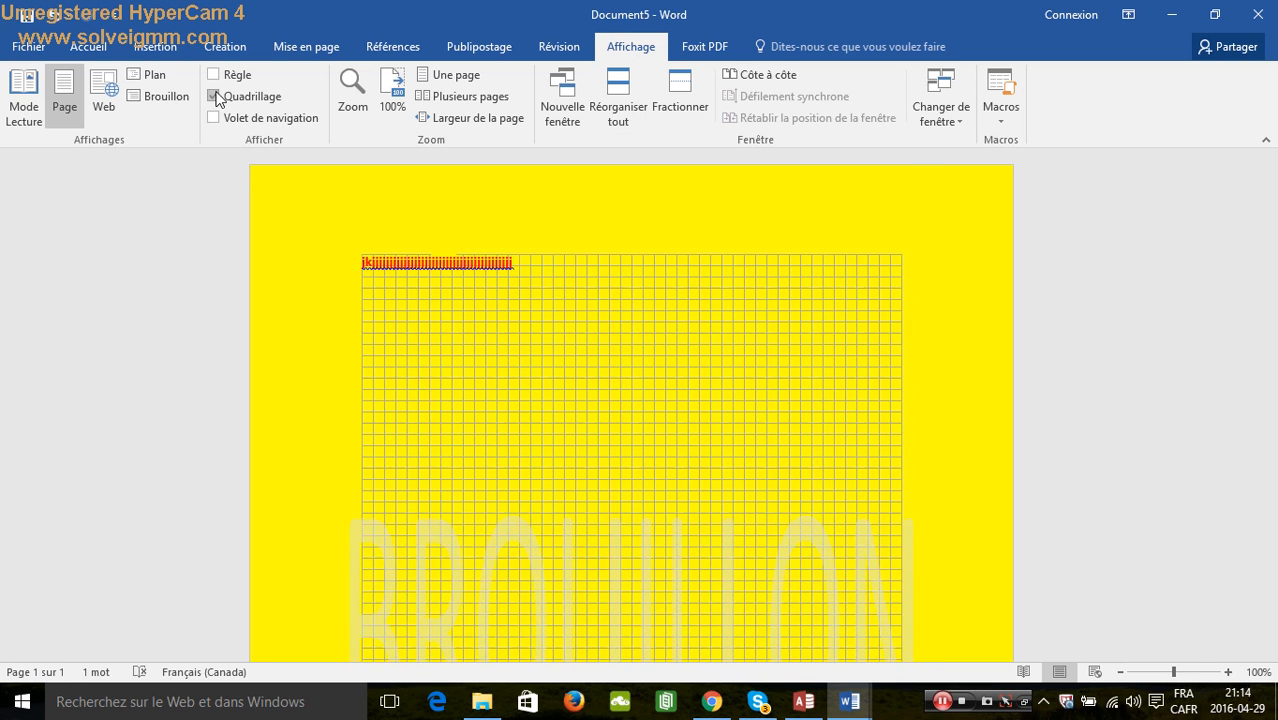
pyautogui.click(214, 97)
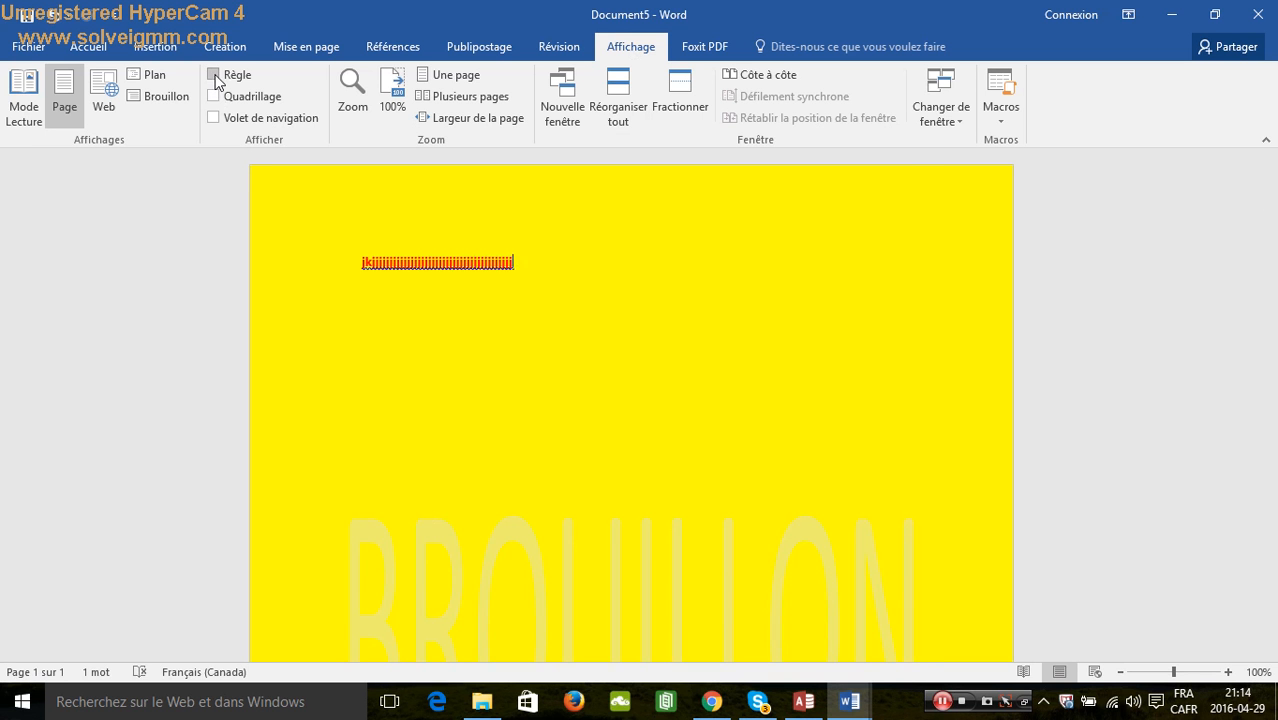
pyautogui.click(214, 74)
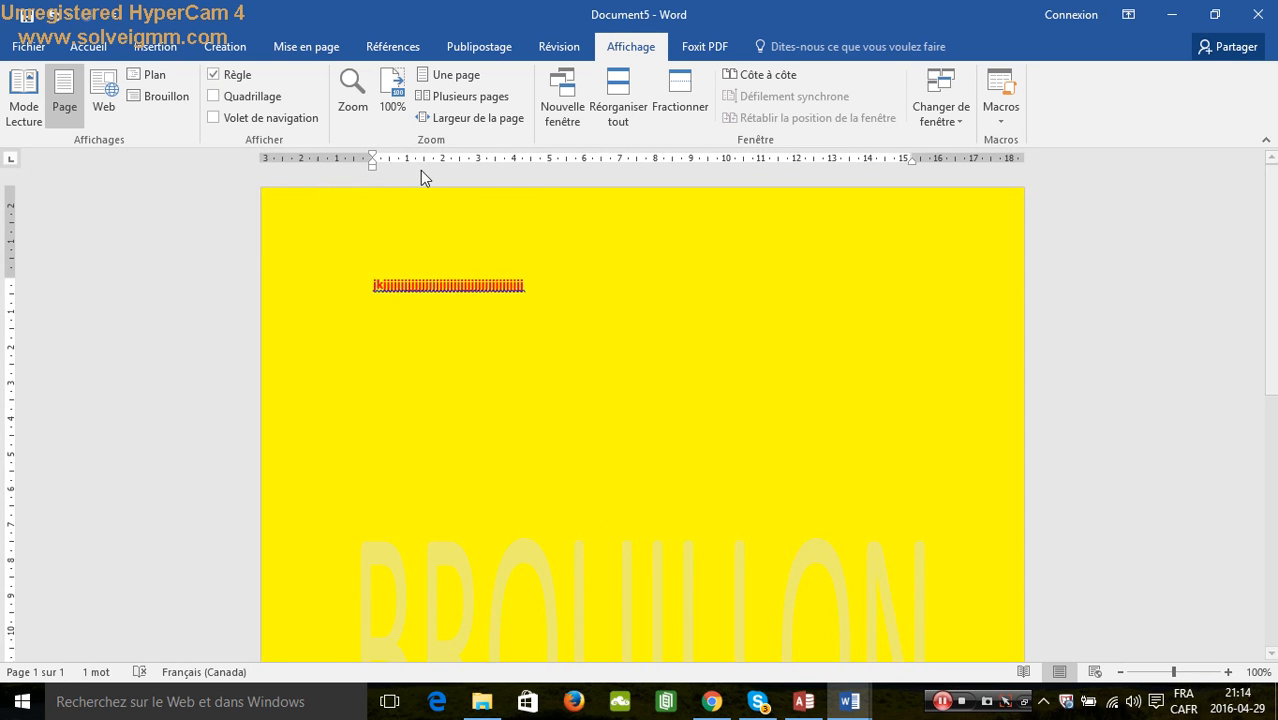
pyautogui.click(213, 76)
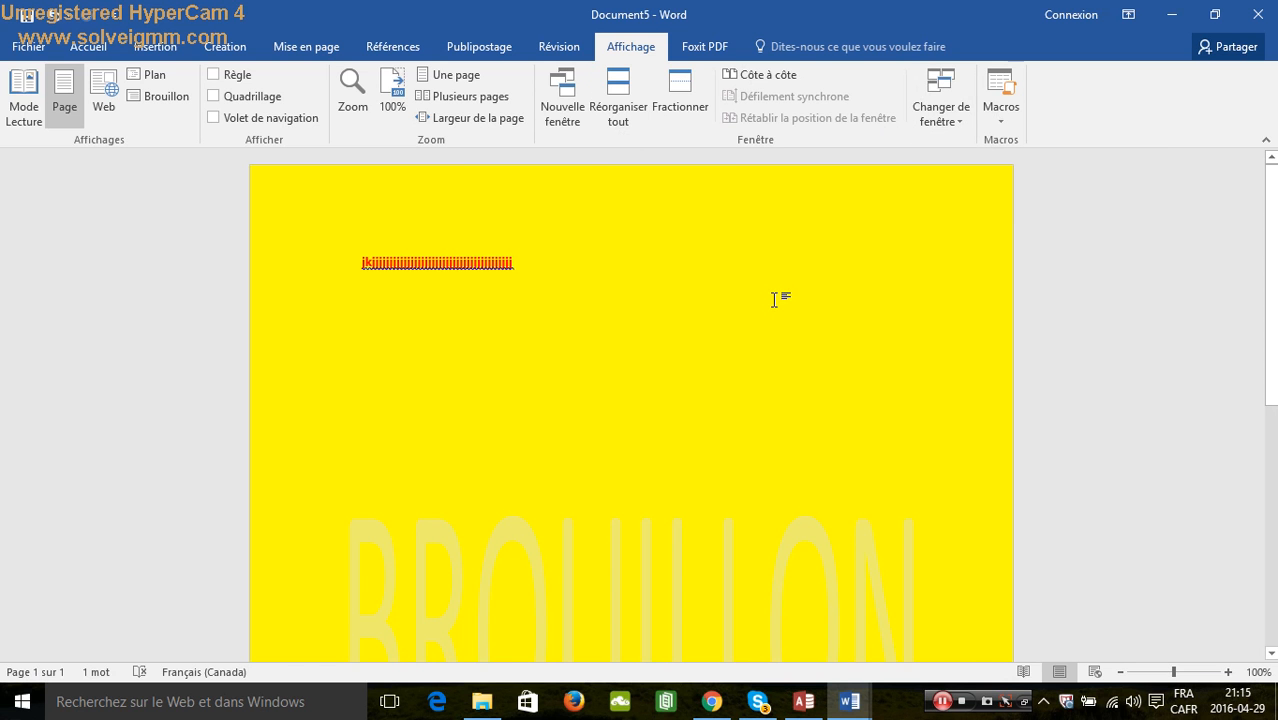
# Review the Foxit PDF creation options, and look up "trier" in the command search before clearing the query.
pyautogui.click(702, 52)
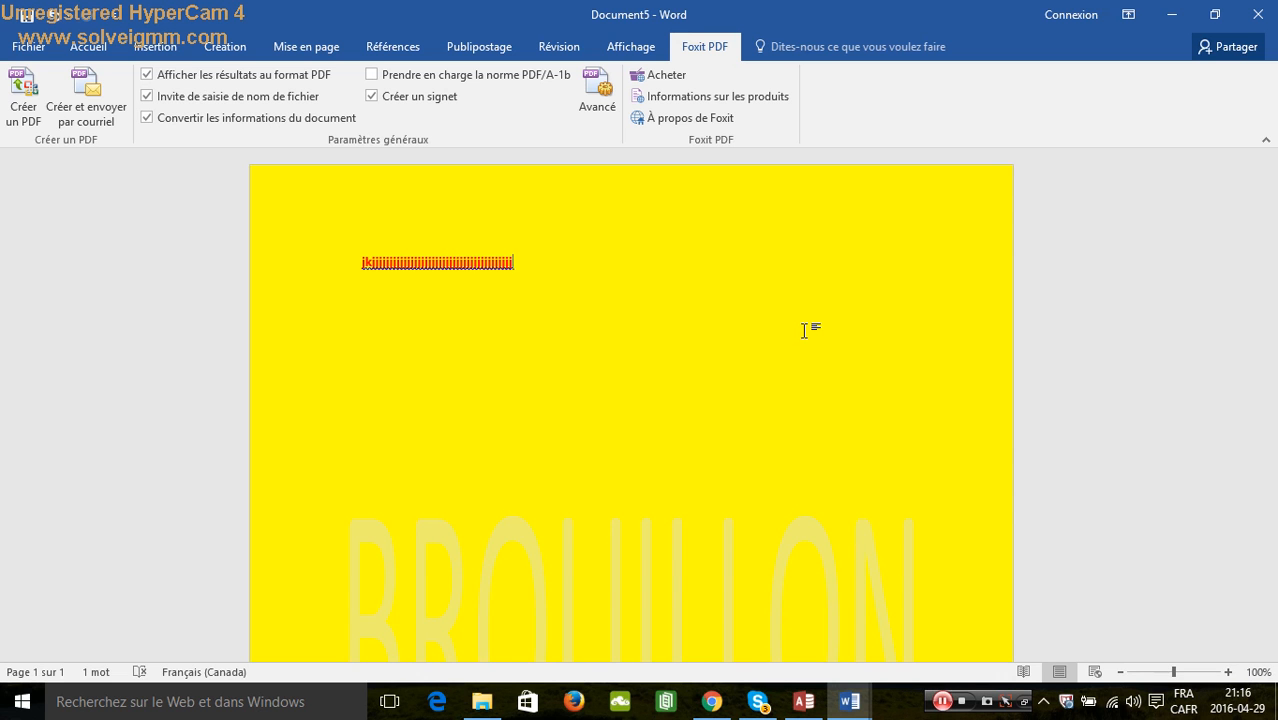
pyautogui.click(812, 52)
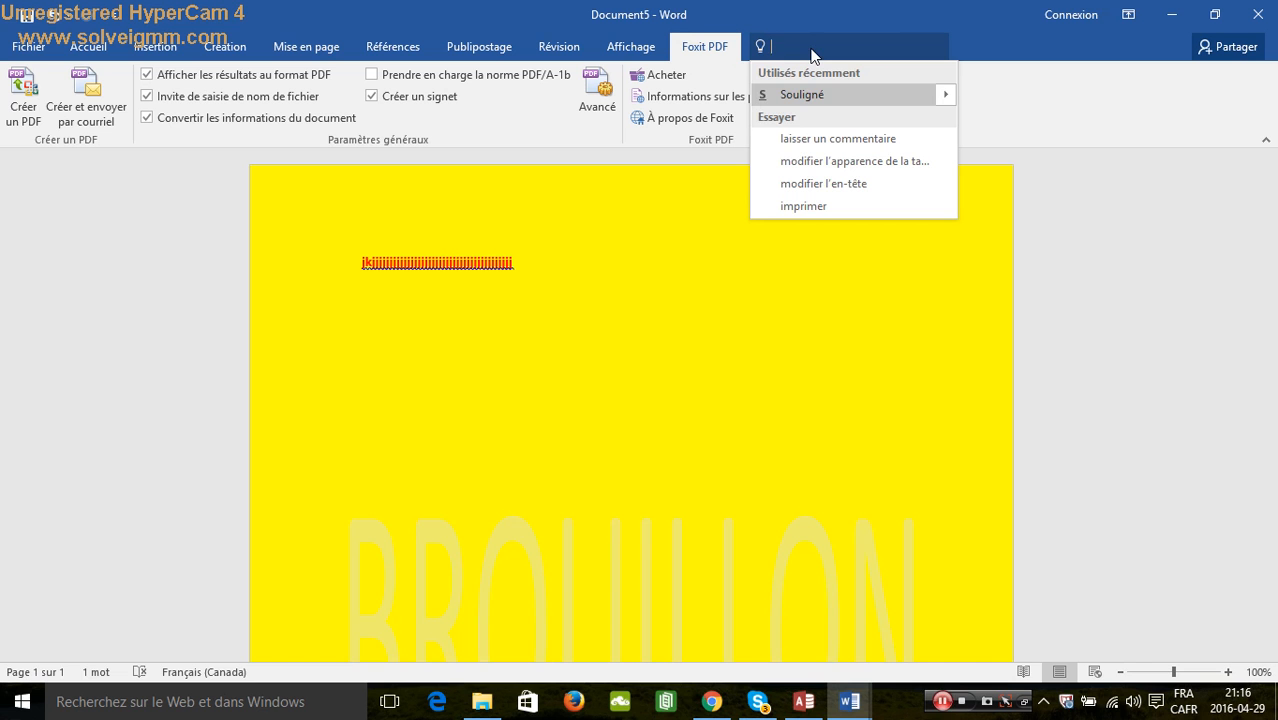
pyautogui.write('trier')
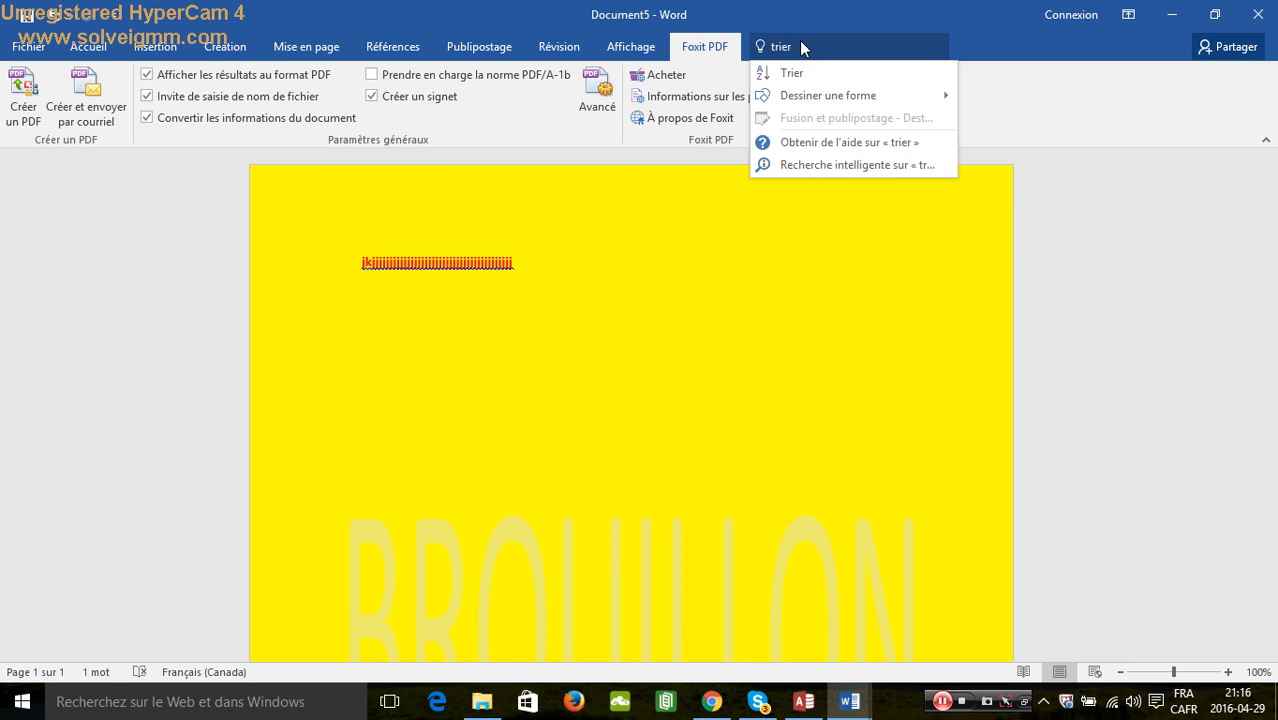
pyautogui.press('BackSpace')
pyautogui.press('BackSpace')
pyautogui.press('BackSpace')
pyautogui.press('BackSpace')
pyautogui.press('BackSpace')
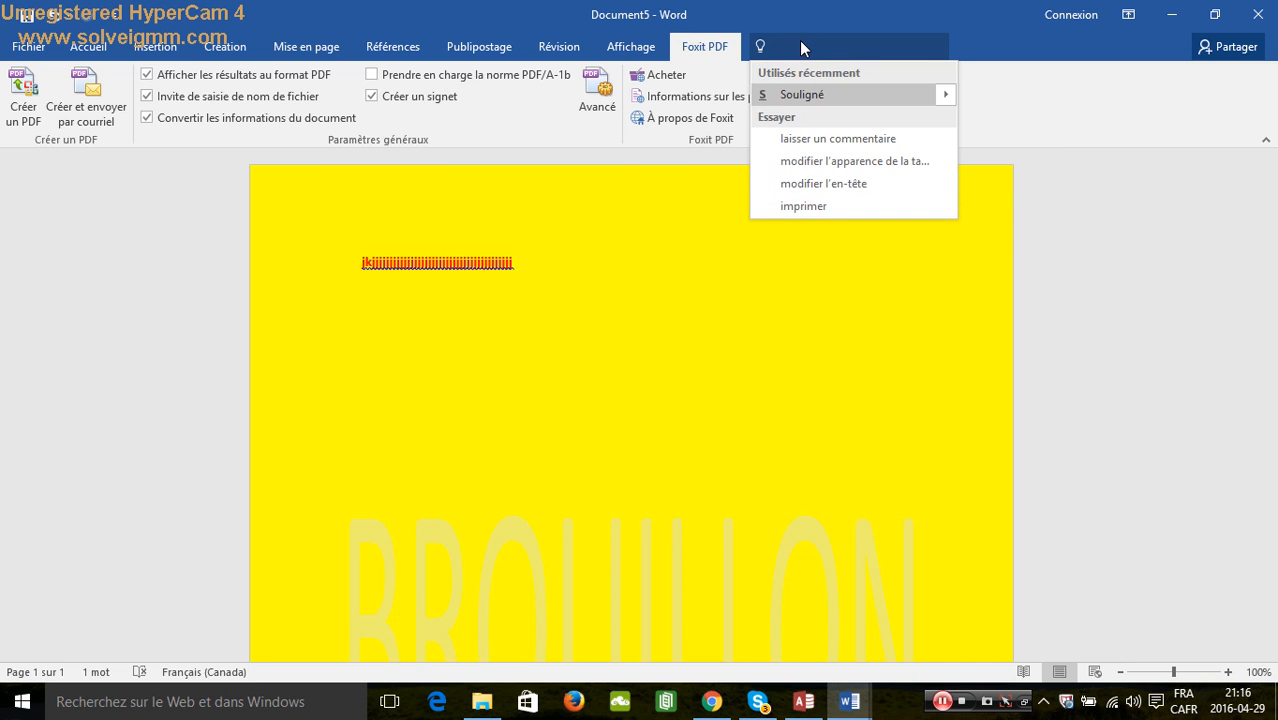
# Look up "soulign" in the command search, and view the font formatting and display tools.
pyautogui.write('so')
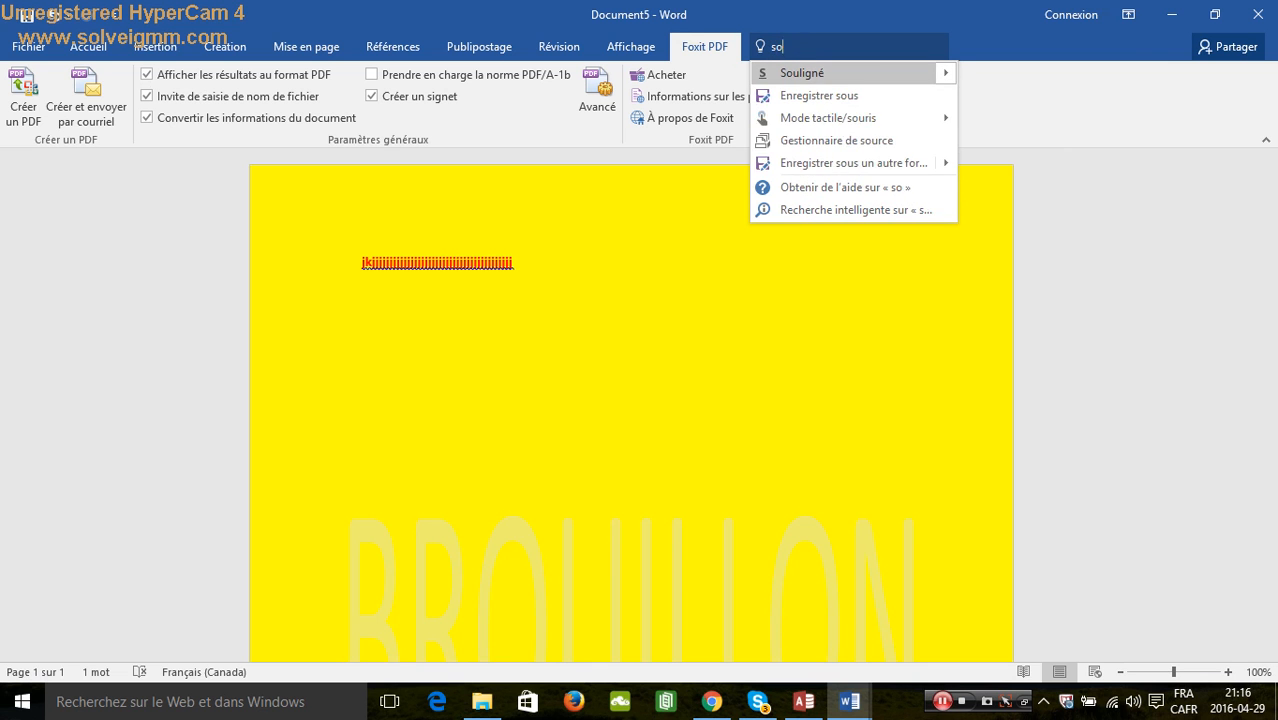
pyautogui.write('ulign')
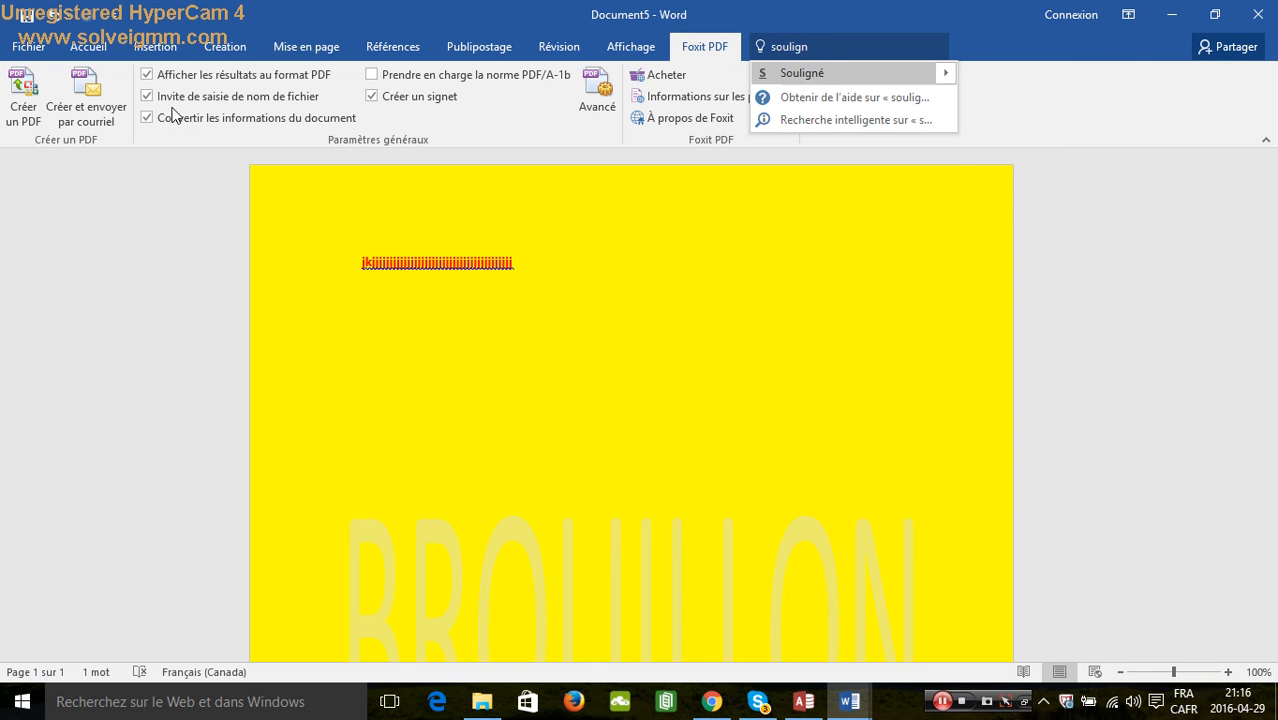
pyautogui.click(94, 44)
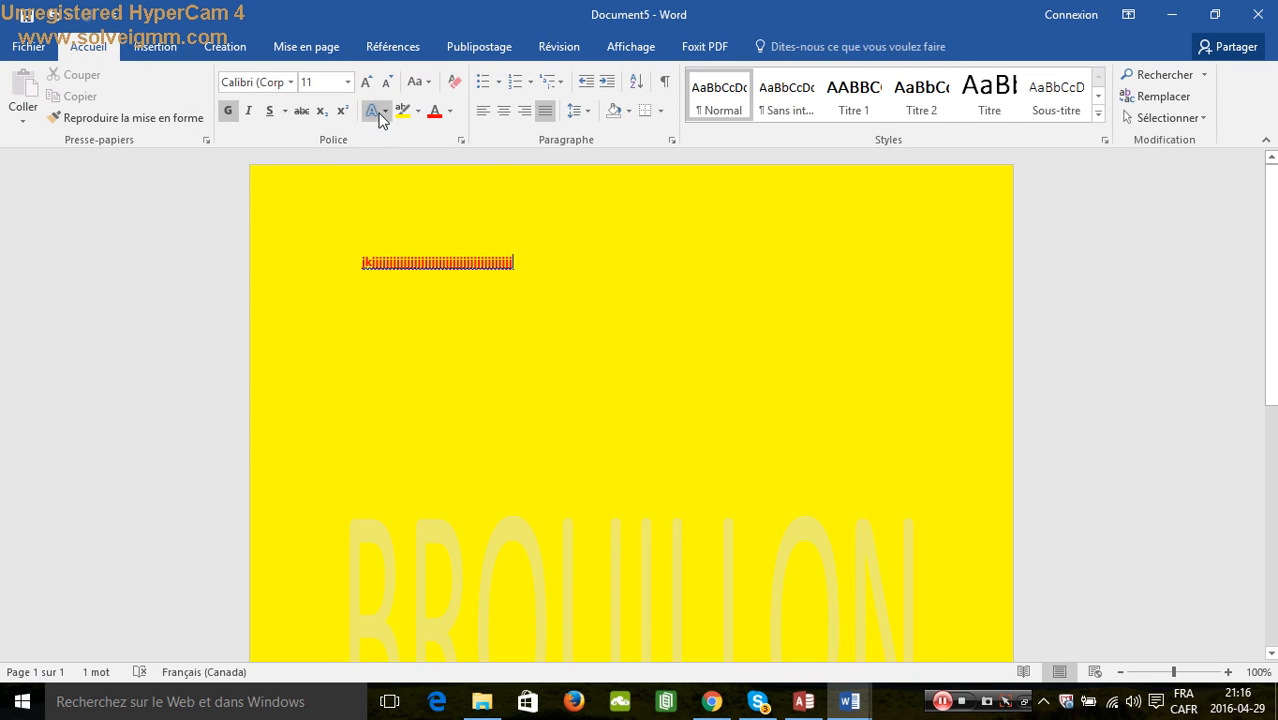
pyautogui.hotkey('alt', 'q')
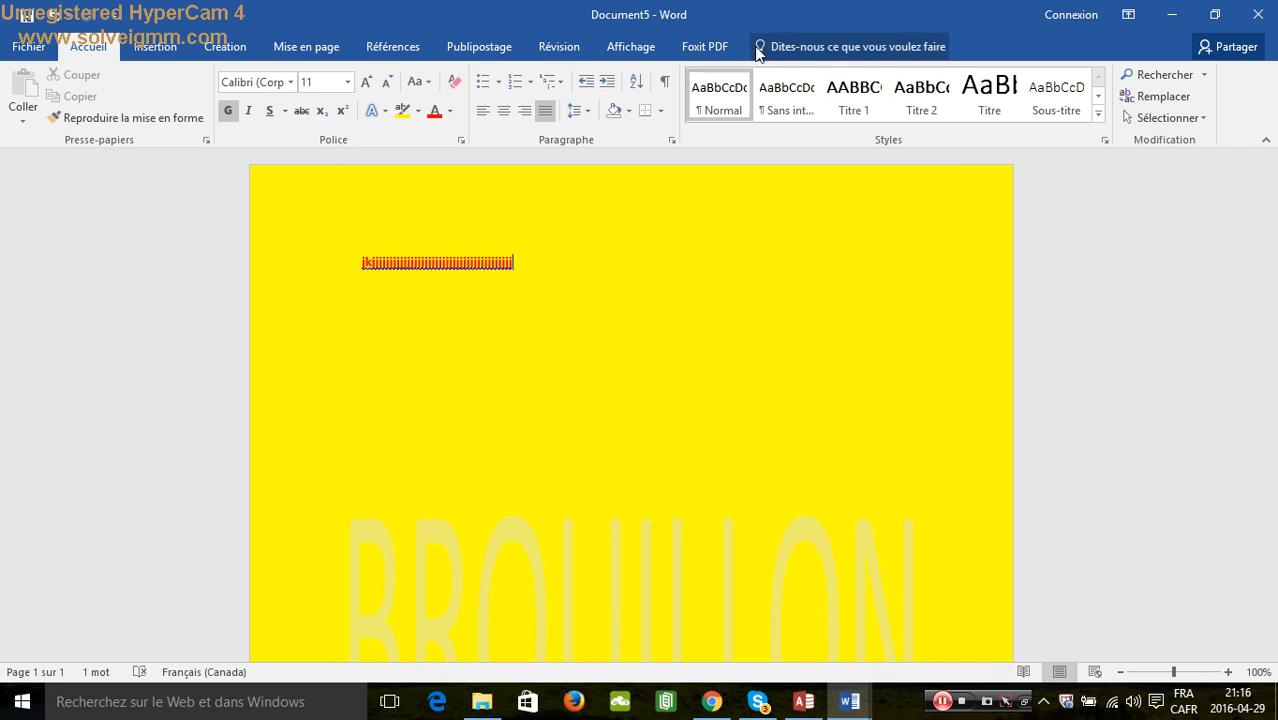
pyautogui.click(573, 50)
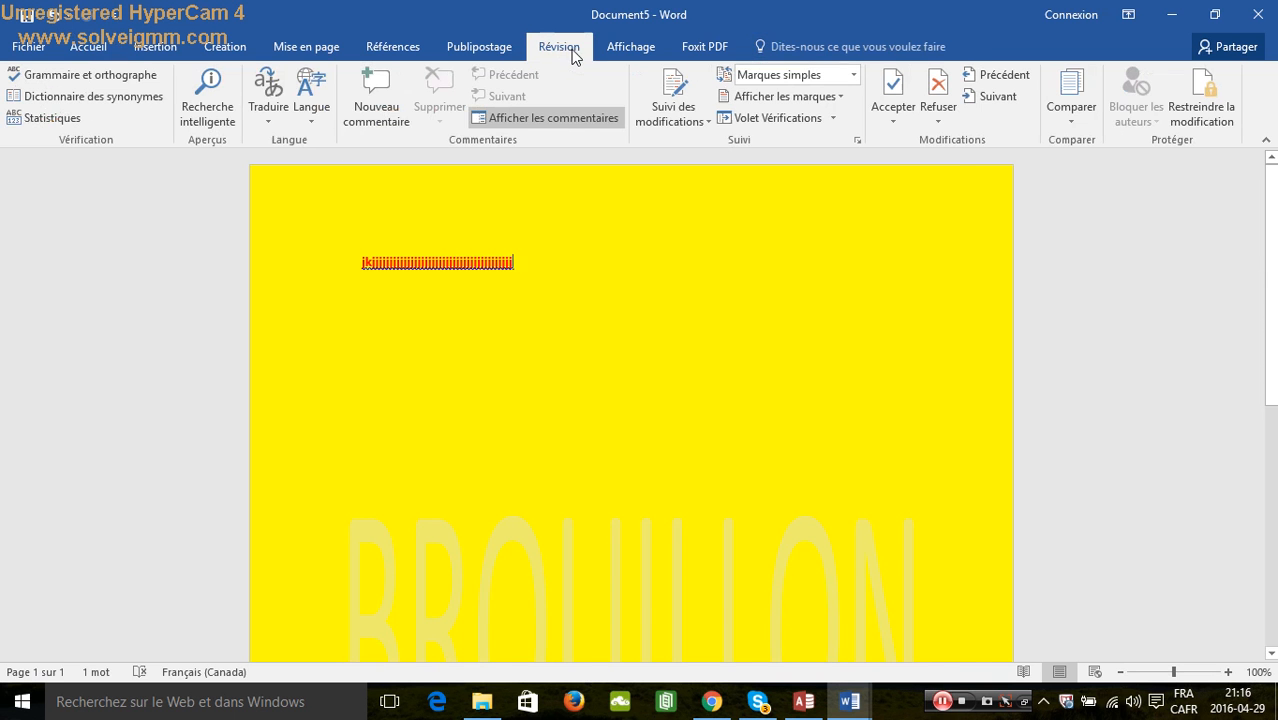
pyautogui.click(640, 50)
# Search the commands for "soulign" again and display the underline styles offered by the Souligné command.
pyautogui.click(806, 52)
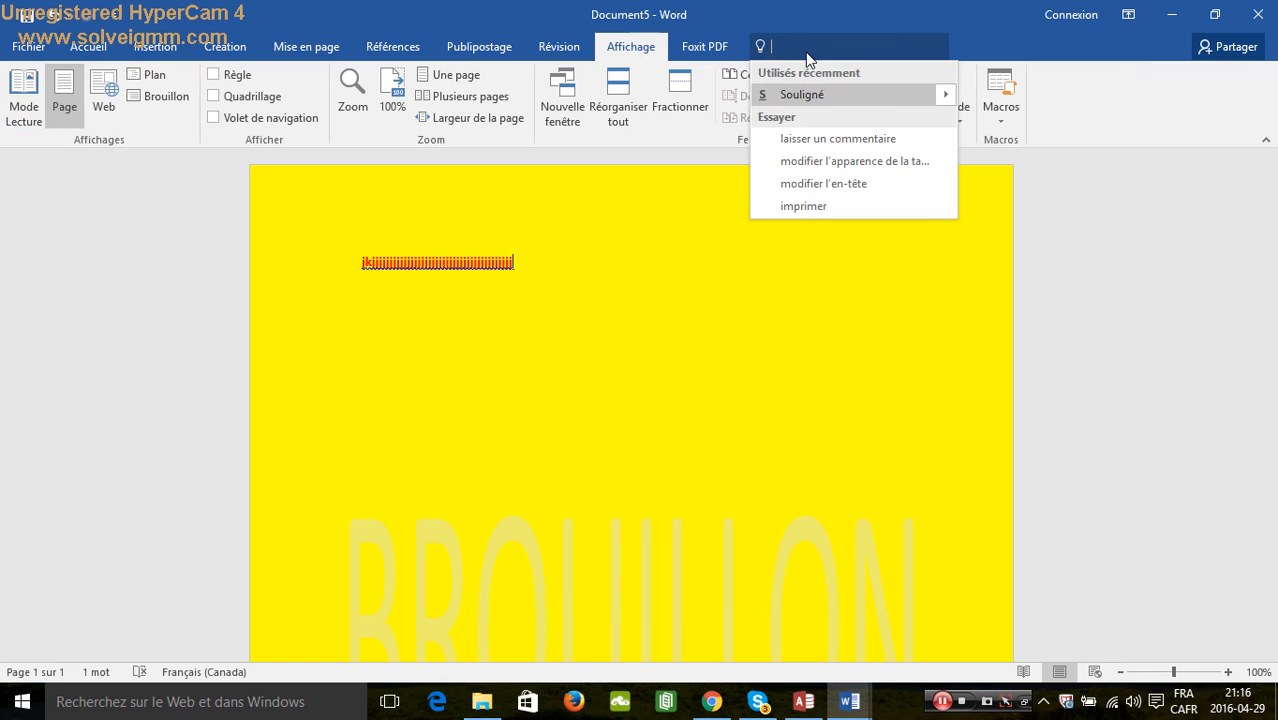
pyautogui.write('souli')
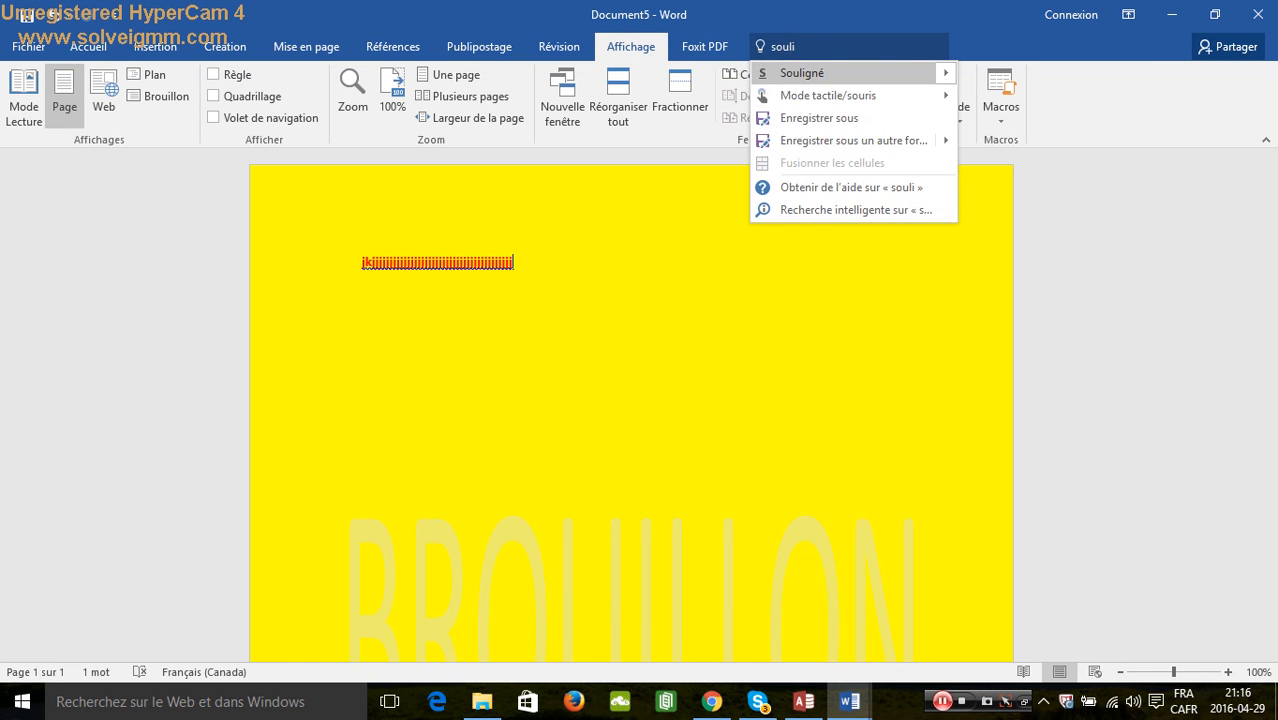
pyautogui.write('gn')
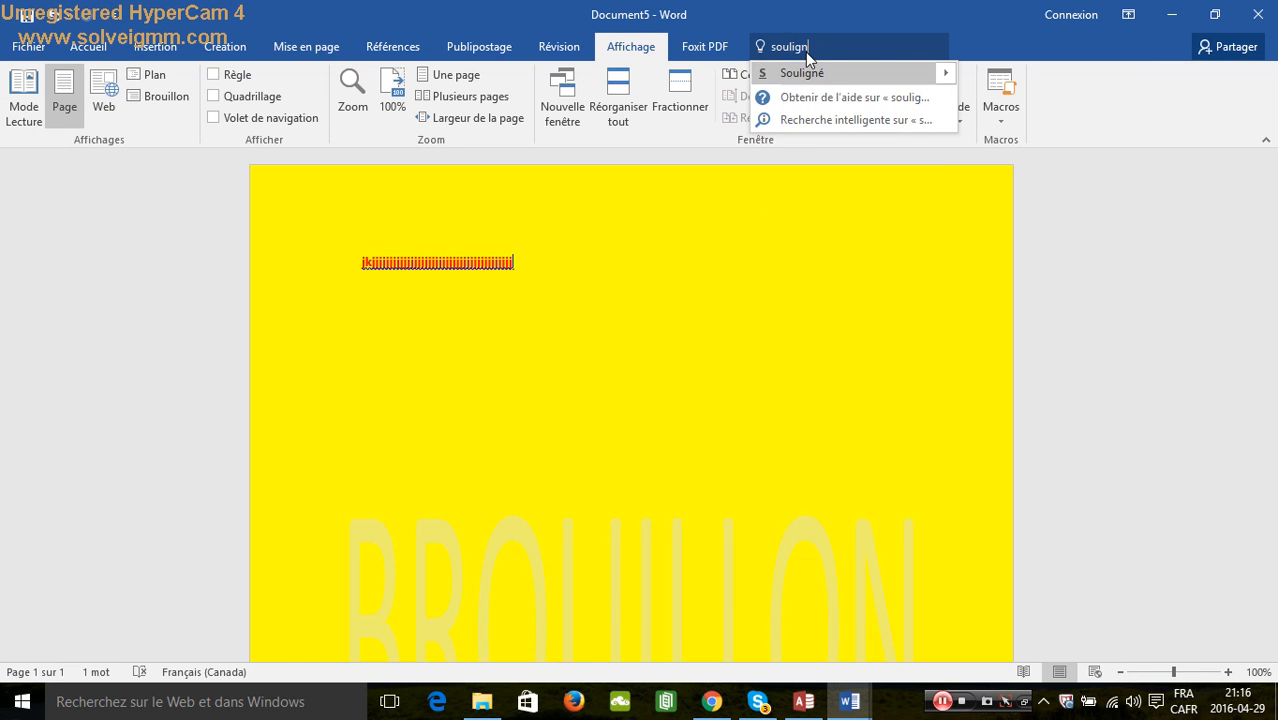
pyautogui.moveTo(946, 80)
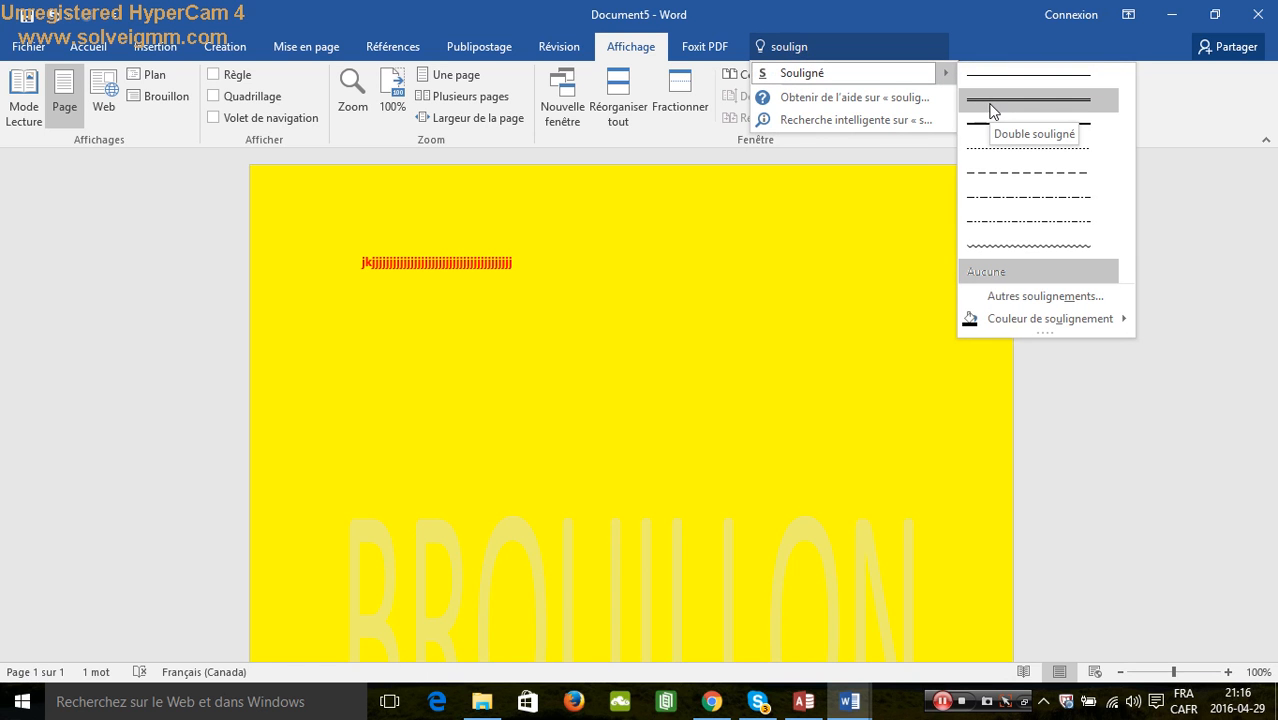
# Apply a double underline to the red text, and restyle all but its start with the dash-dot underline, using a command search for "sou".
pyautogui.click(993, 101)
pyautogui.click(533, 260)
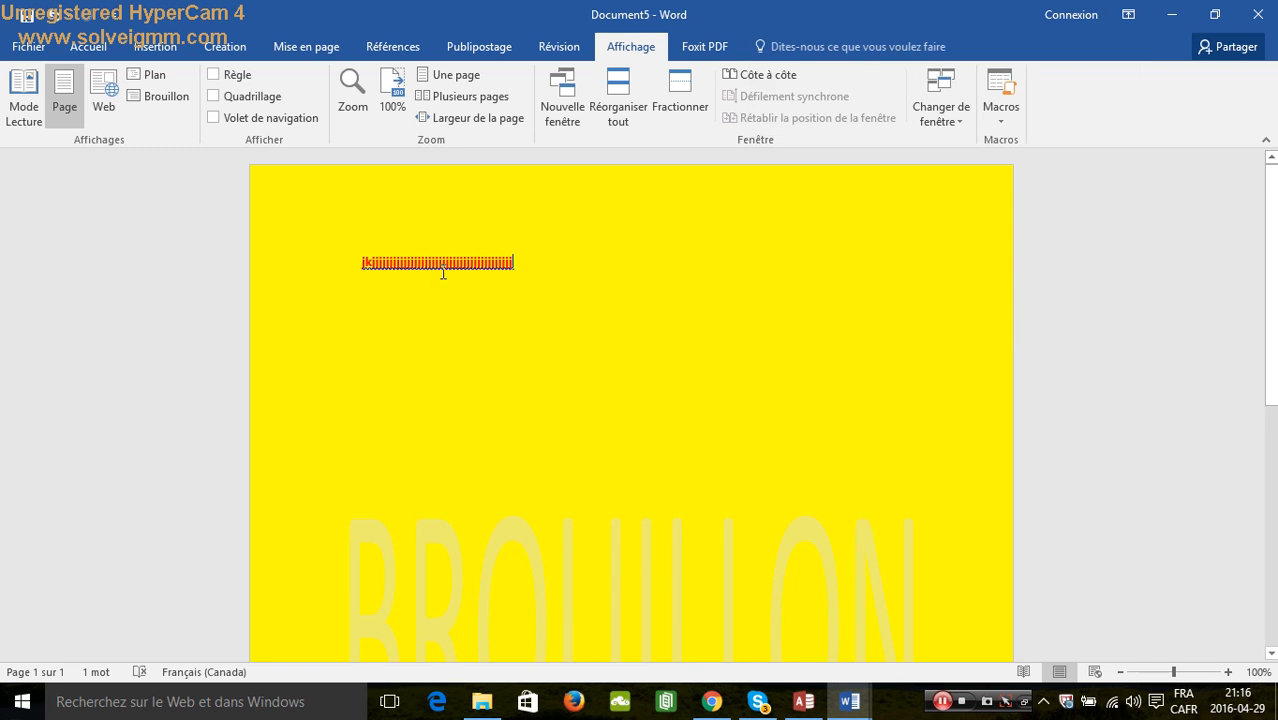
pyautogui.moveTo(371, 266); pyautogui.dragTo(513, 258)
pyautogui.click(845, 46)
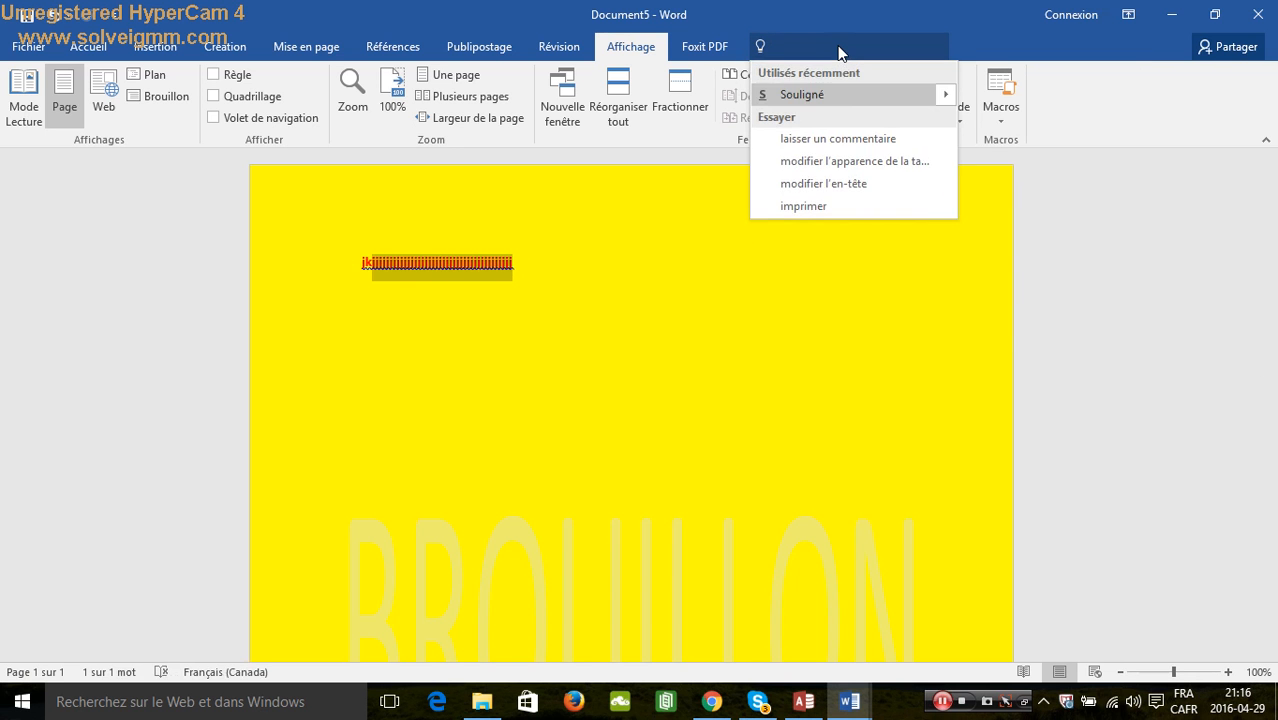
pyautogui.write('sou')
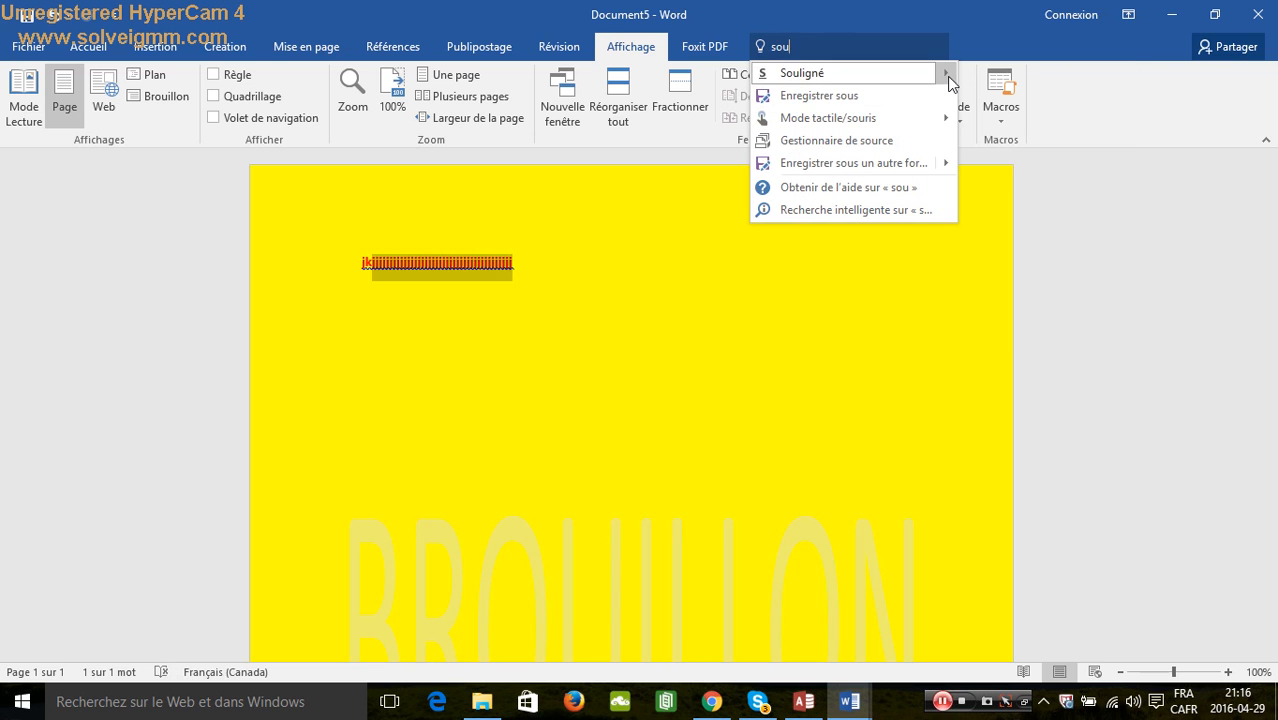
pyautogui.moveTo(948, 77)
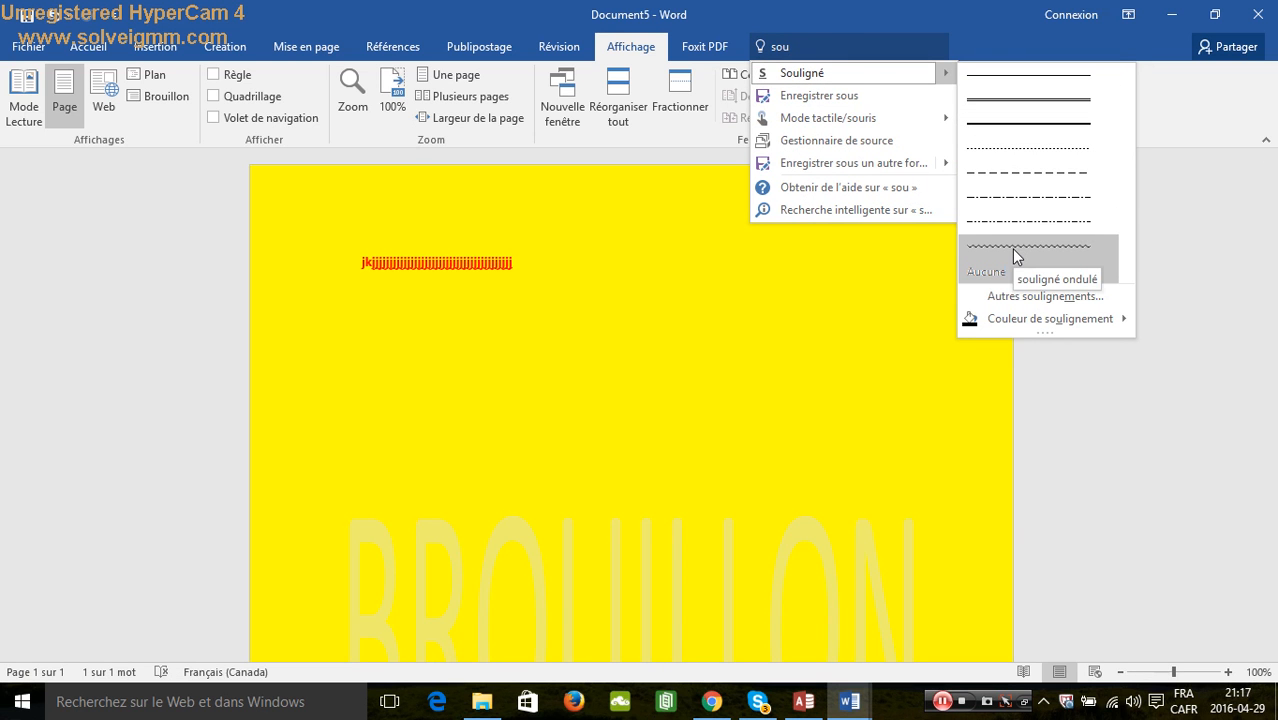
pyautogui.click(994, 195)
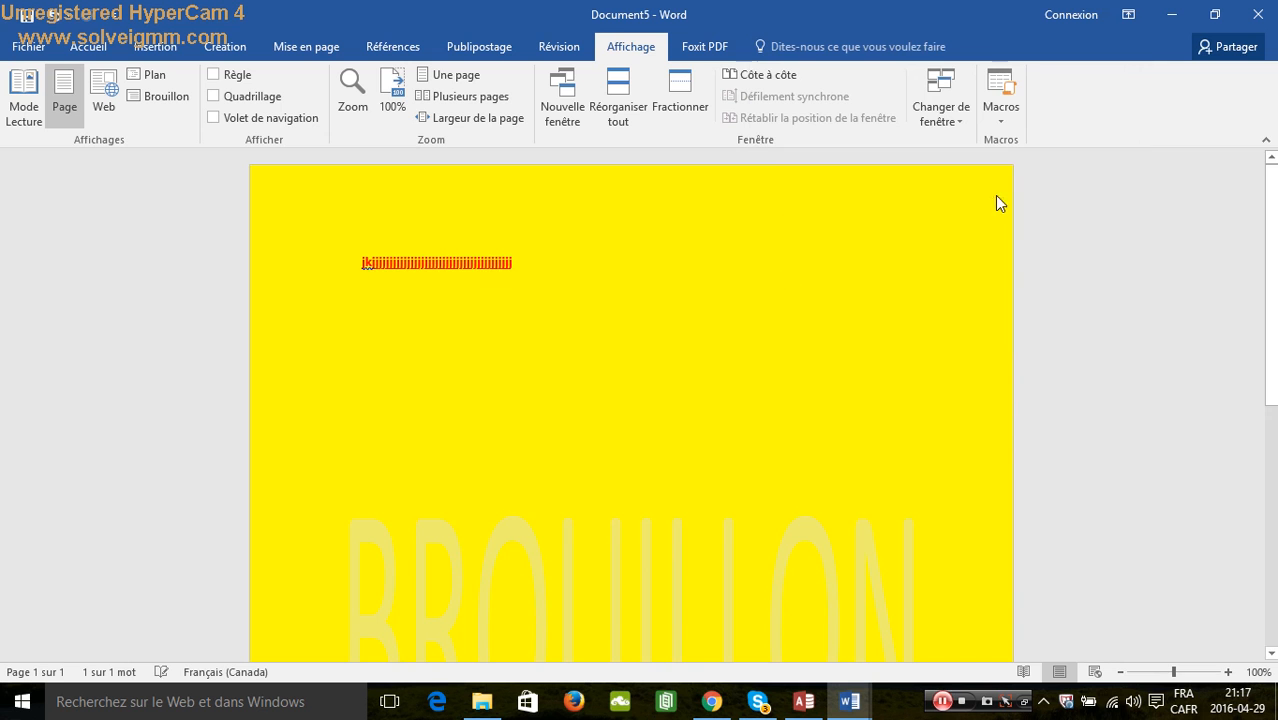
# Extend the underlined line with a gap followed by "aggaggGHGHGhg", mixing lowercase and uppercase letters.
pyautogui.moveTo(477, 266); pyautogui.dragTo(524, 270)
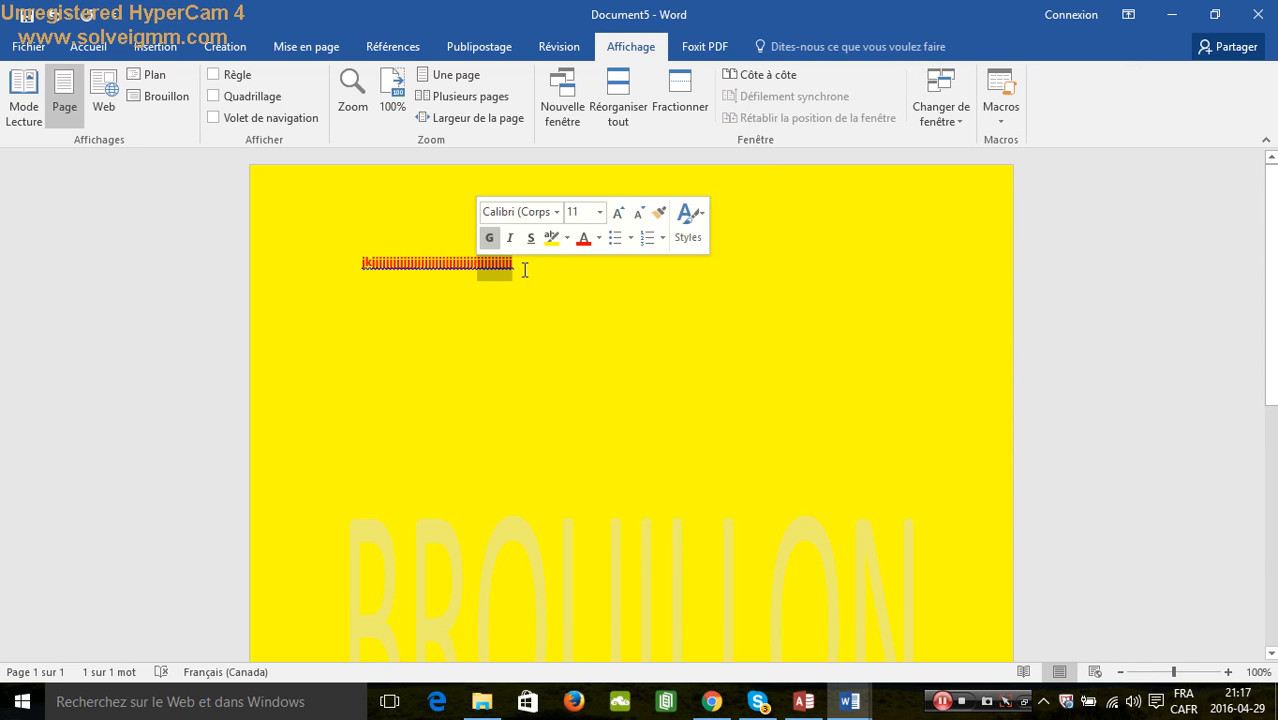
pyautogui.click(530, 270)
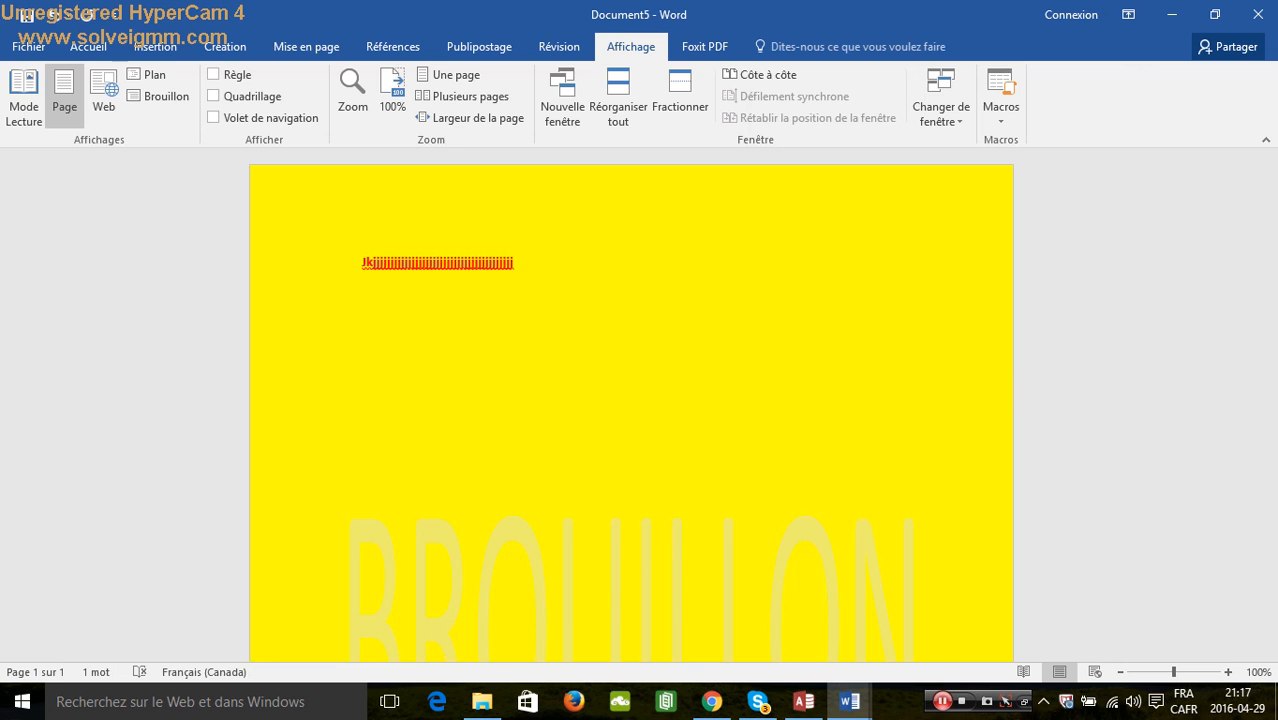
pyautogui.write('aggagg')
pyautogui.press('capslock')
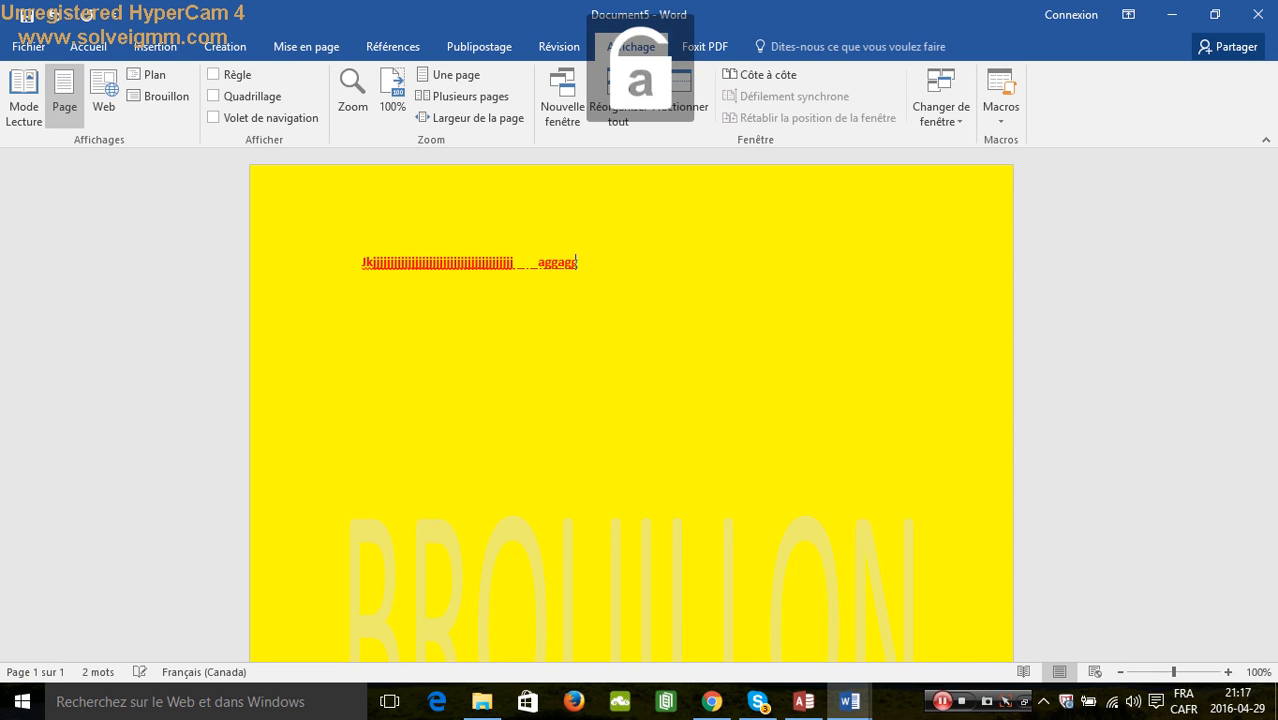
pyautogui.press('capslock')
pyautogui.write('GHGHG')
pyautogui.press('capslock')
pyautogui.write('hg')
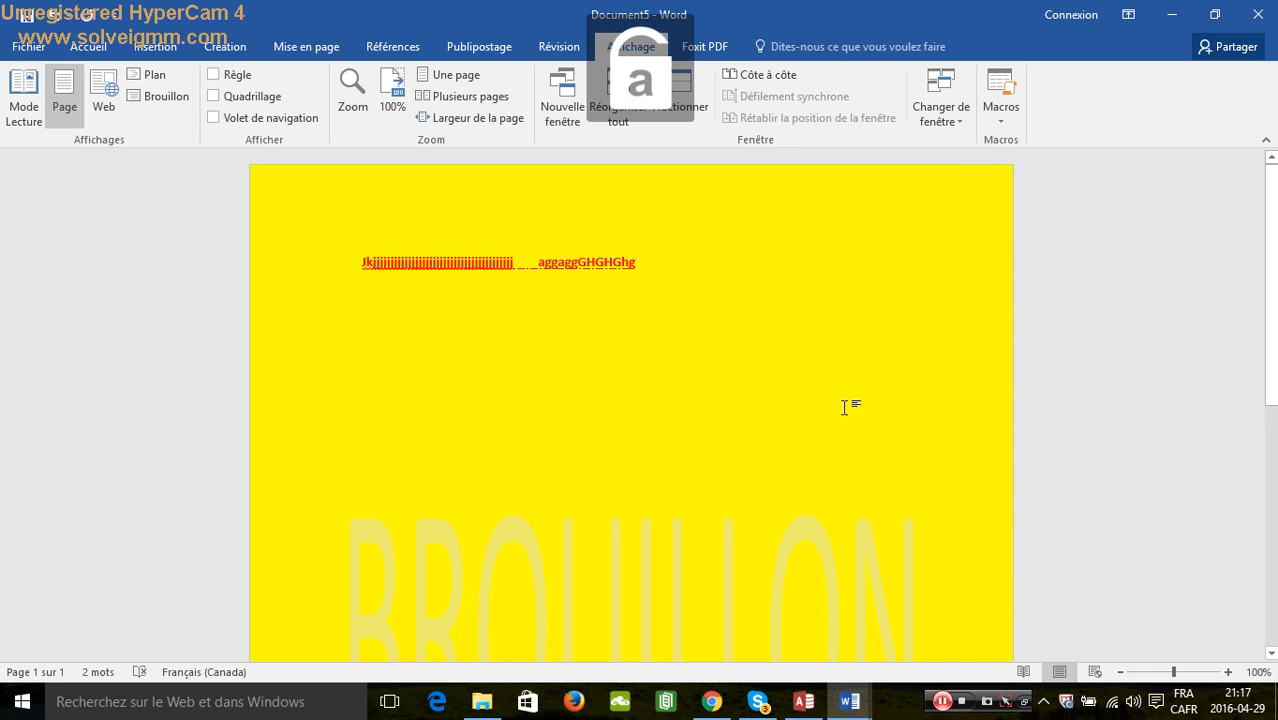
# Look up "it" in the command search and turn on Italique at the end of the line.
pyautogui.click(796, 47)
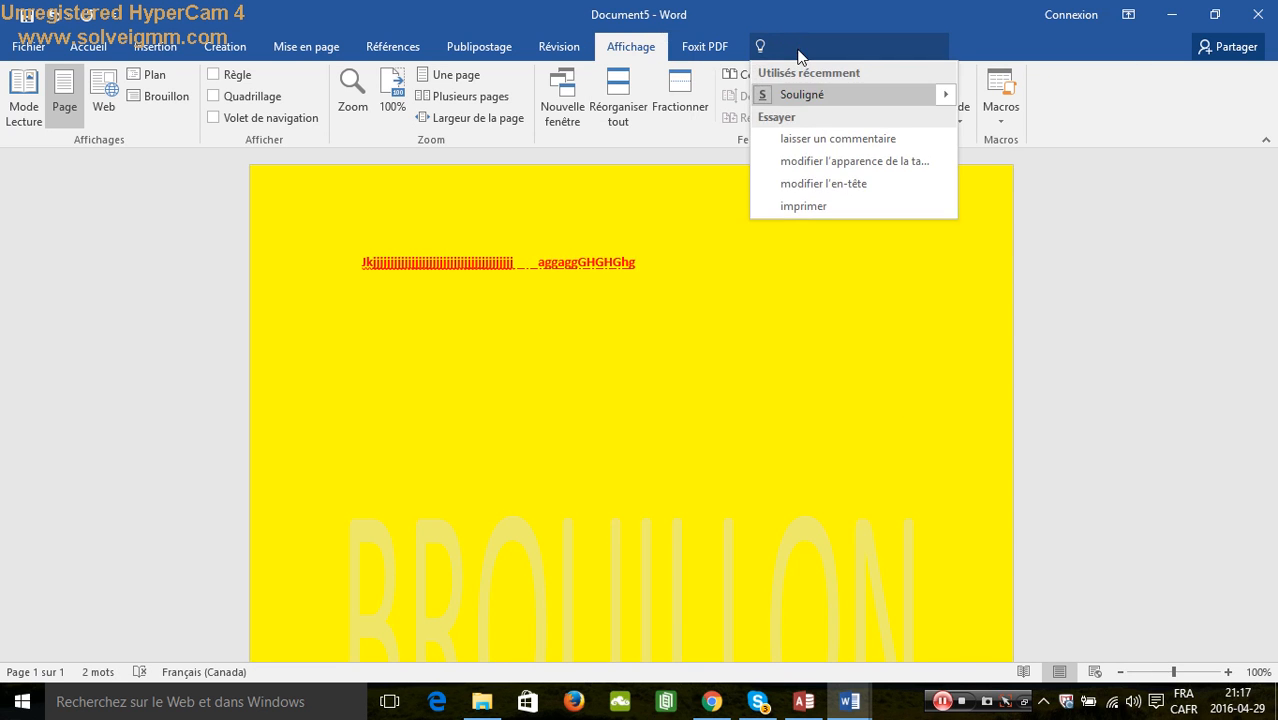
pyautogui.write('it')
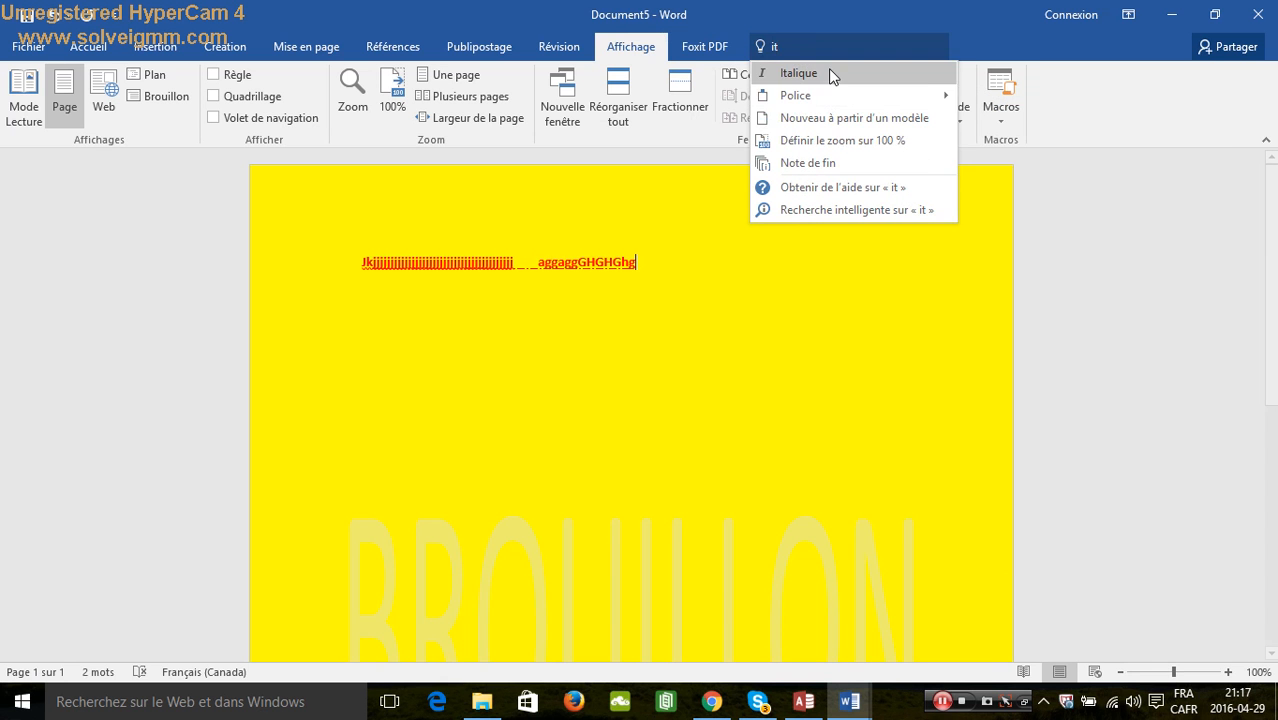
pyautogui.click(828, 72)
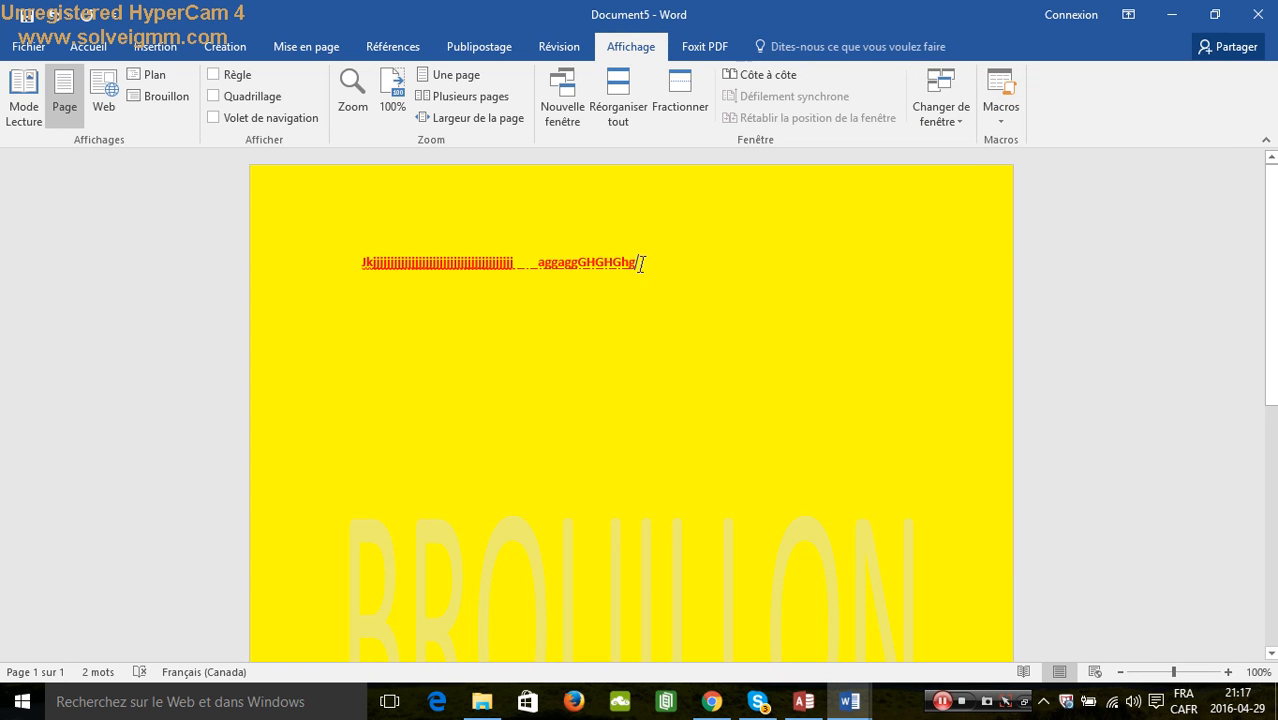
# Set the whole line of text to the Arial Narrow font, using a command search for "poli".
pyautogui.moveTo(639, 262); pyautogui.dragTo(360, 264)
pyautogui.click(792, 47)
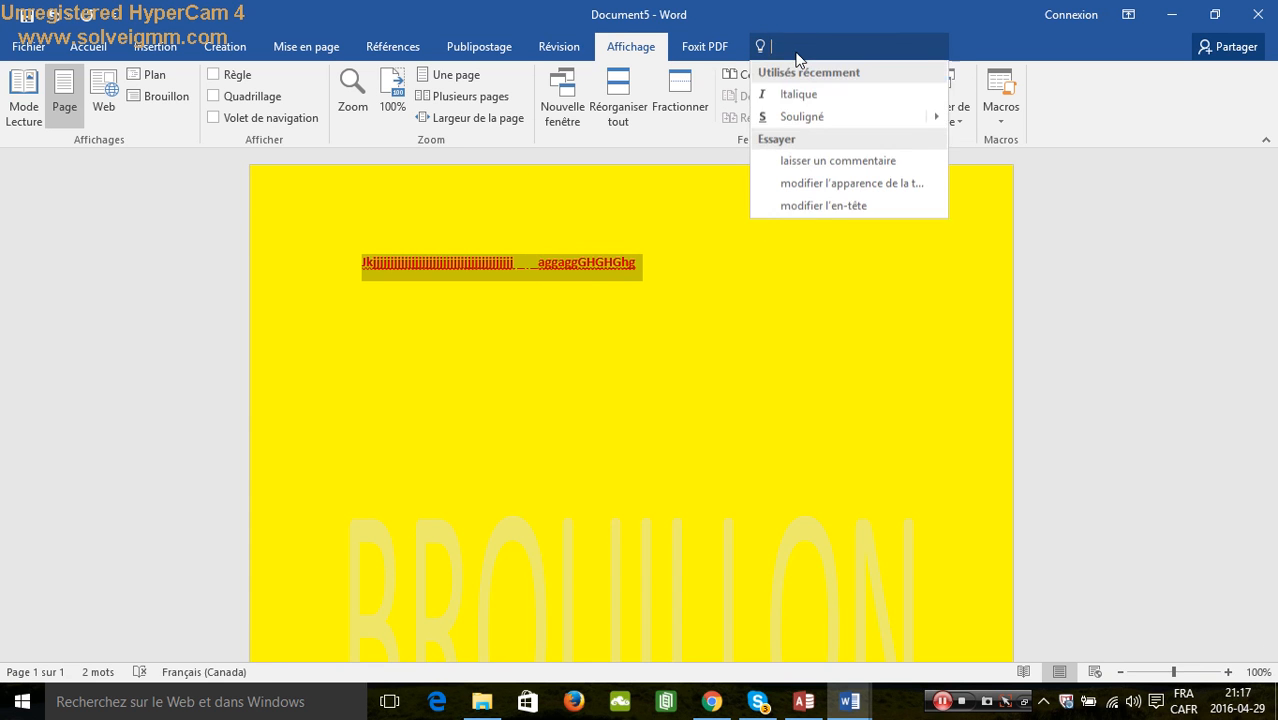
pyautogui.write('poli')
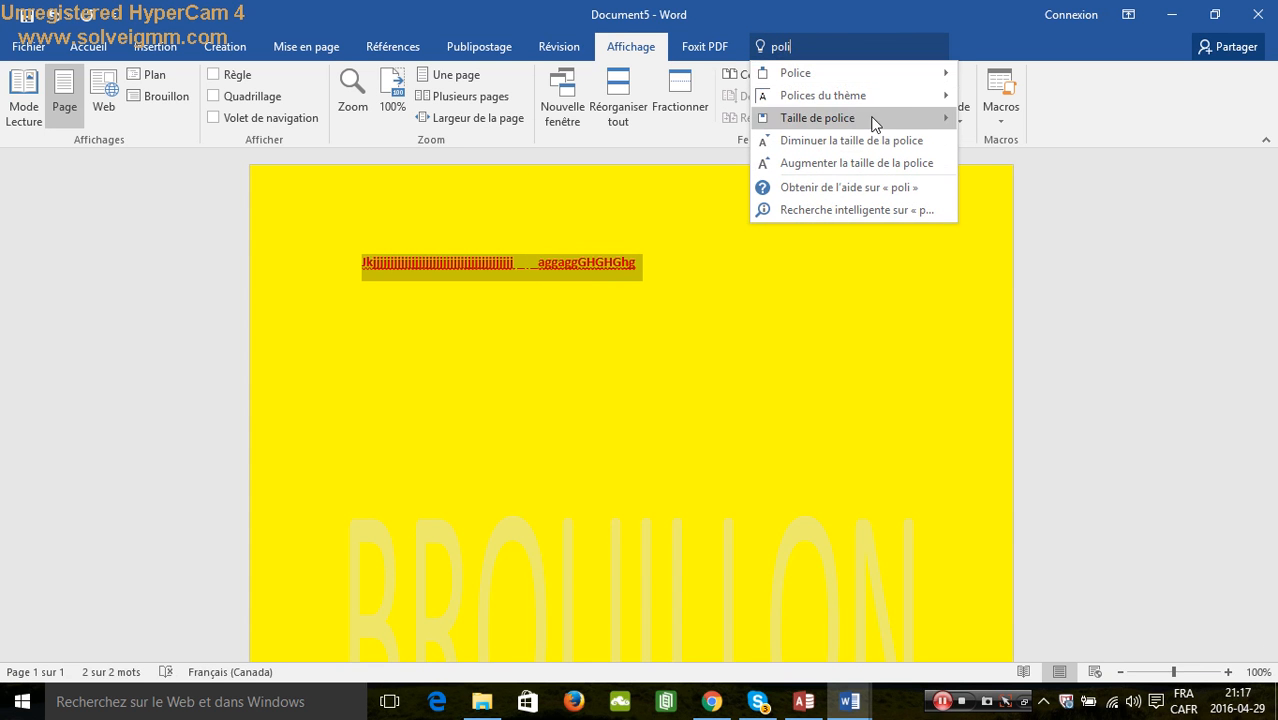
pyautogui.moveTo(946, 72)
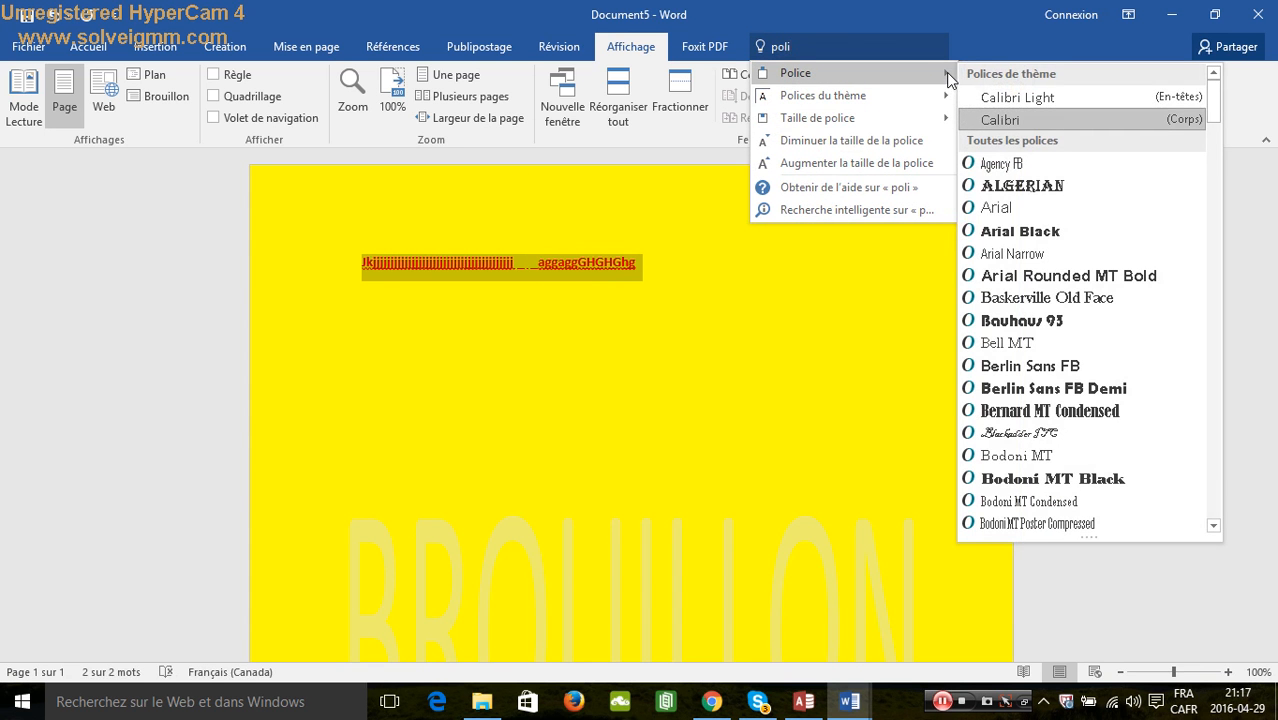
pyautogui.click(1024, 254)
pyautogui.click(731, 314)
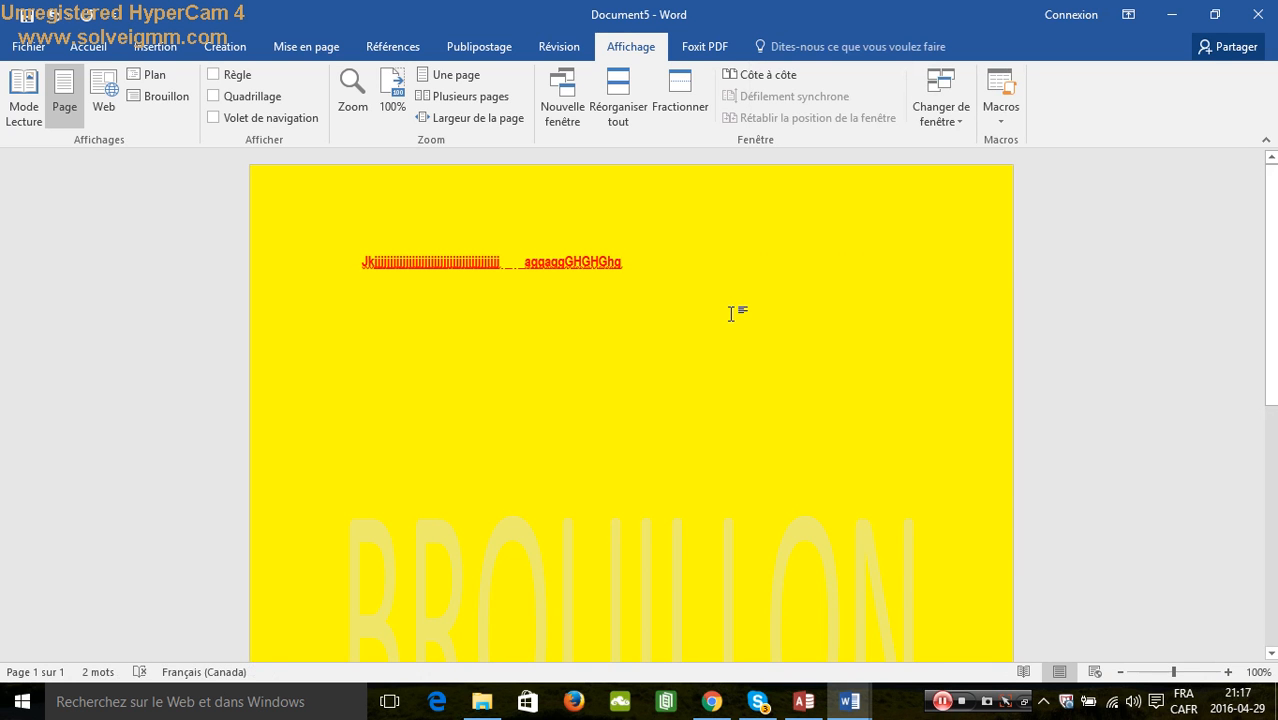
# Review the recently used commands offered by the command search.
pyautogui.click(793, 48)
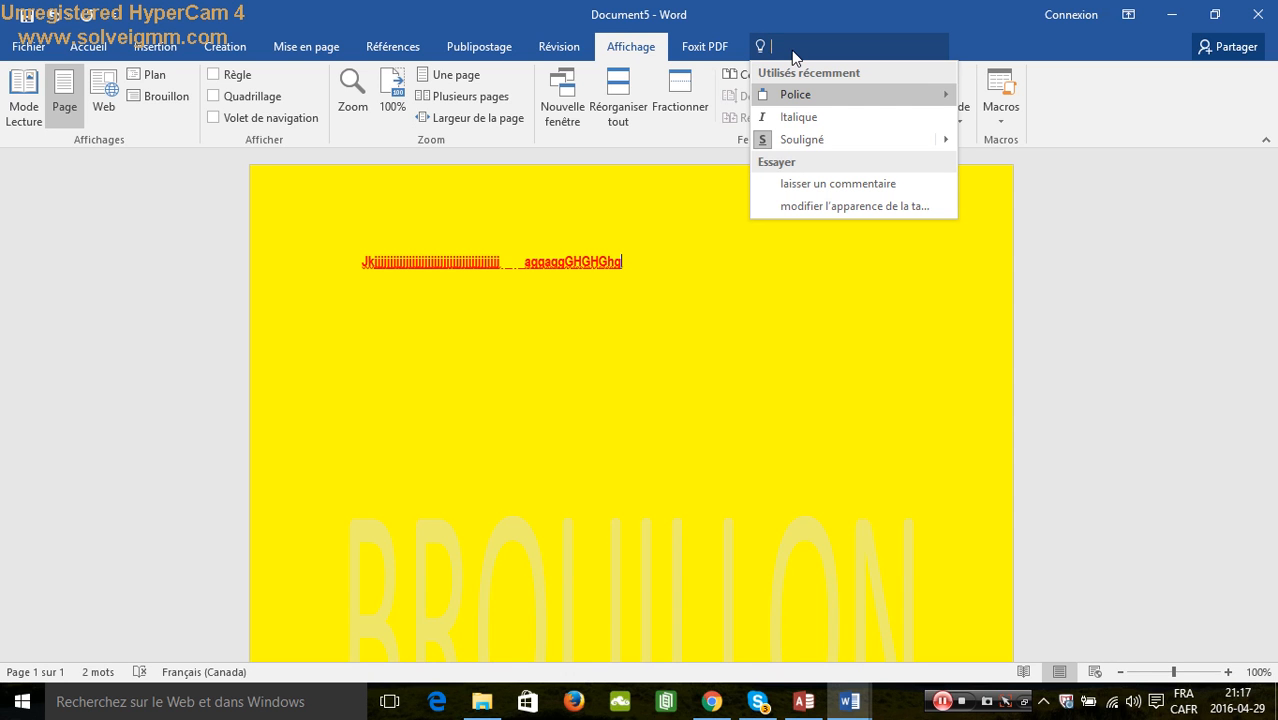
pyautogui.click(768, 98)
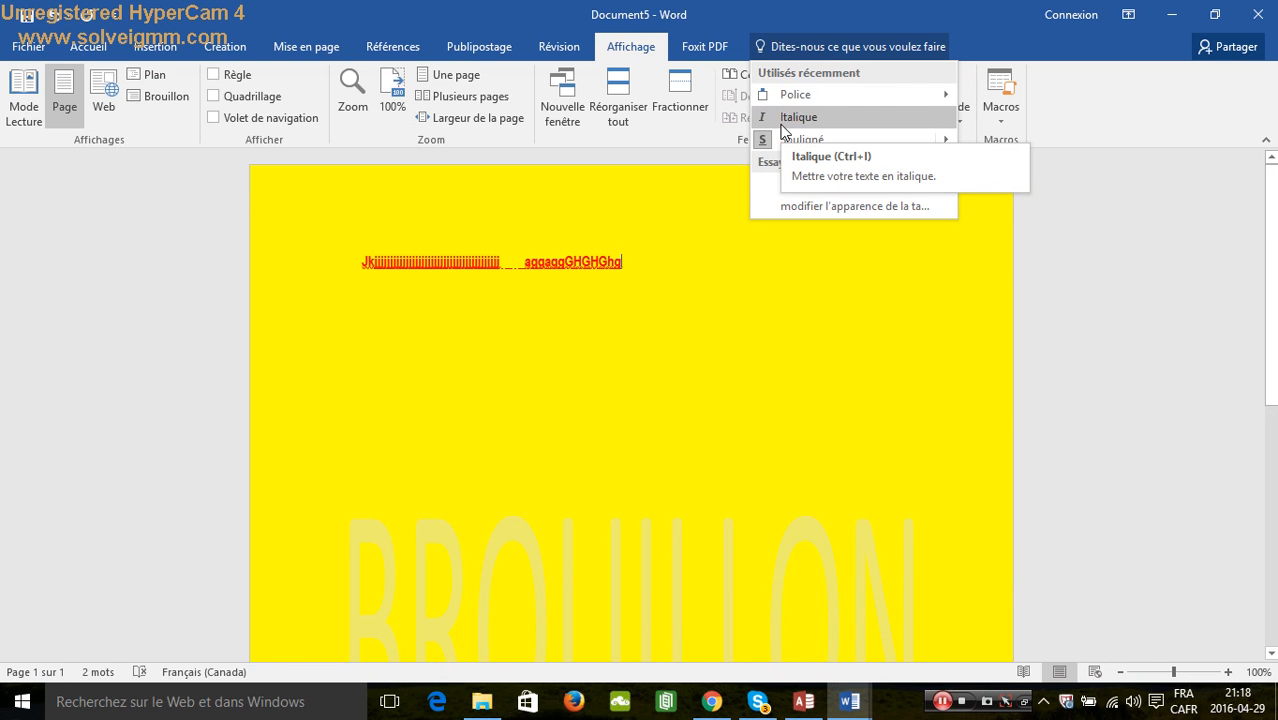
pyautogui.click(789, 38)
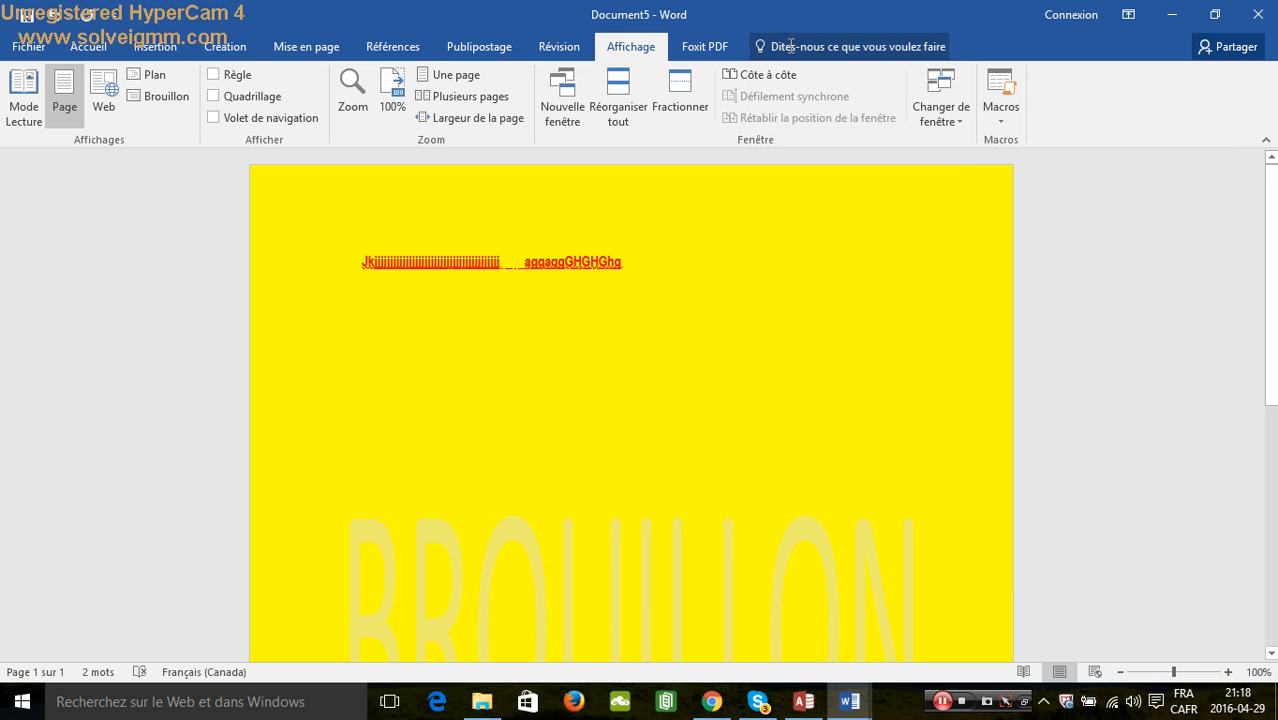
# Look up "tables" in the command search and view the Table des matières gallery without inserting anything.
pyautogui.click(788, 40)
pyautogui.write('tables')
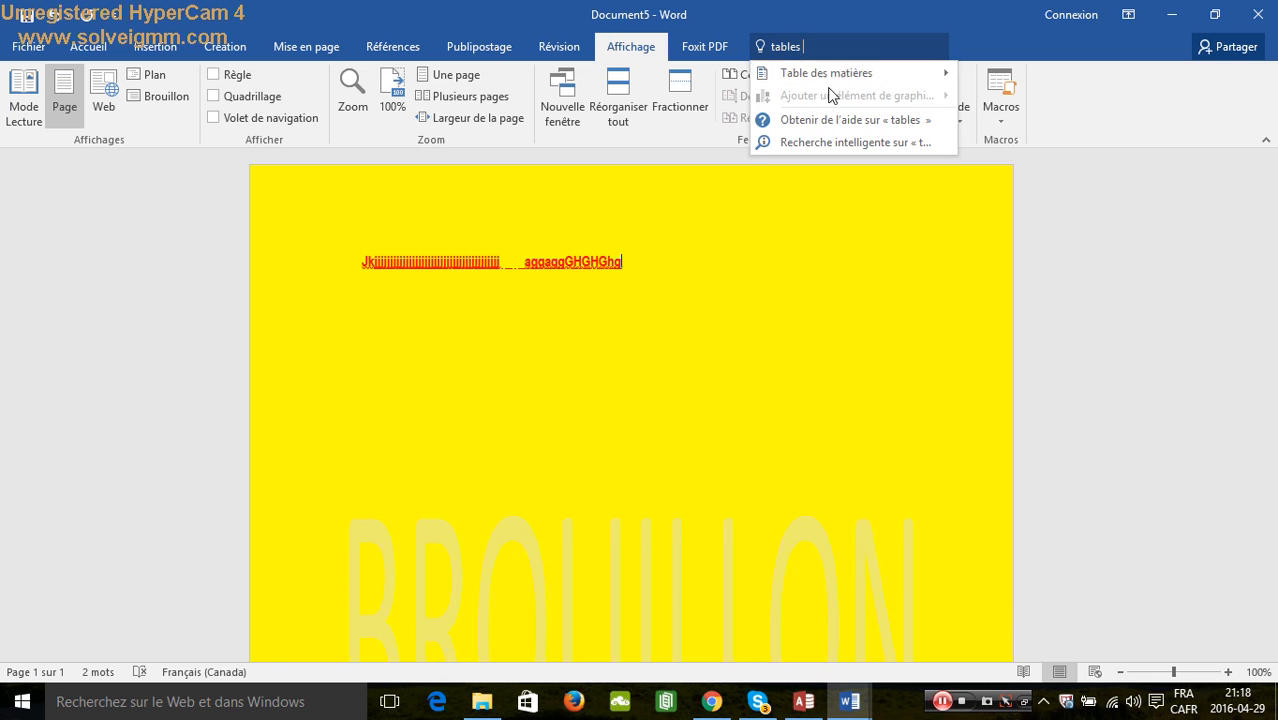
pyautogui.moveTo(940, 74)
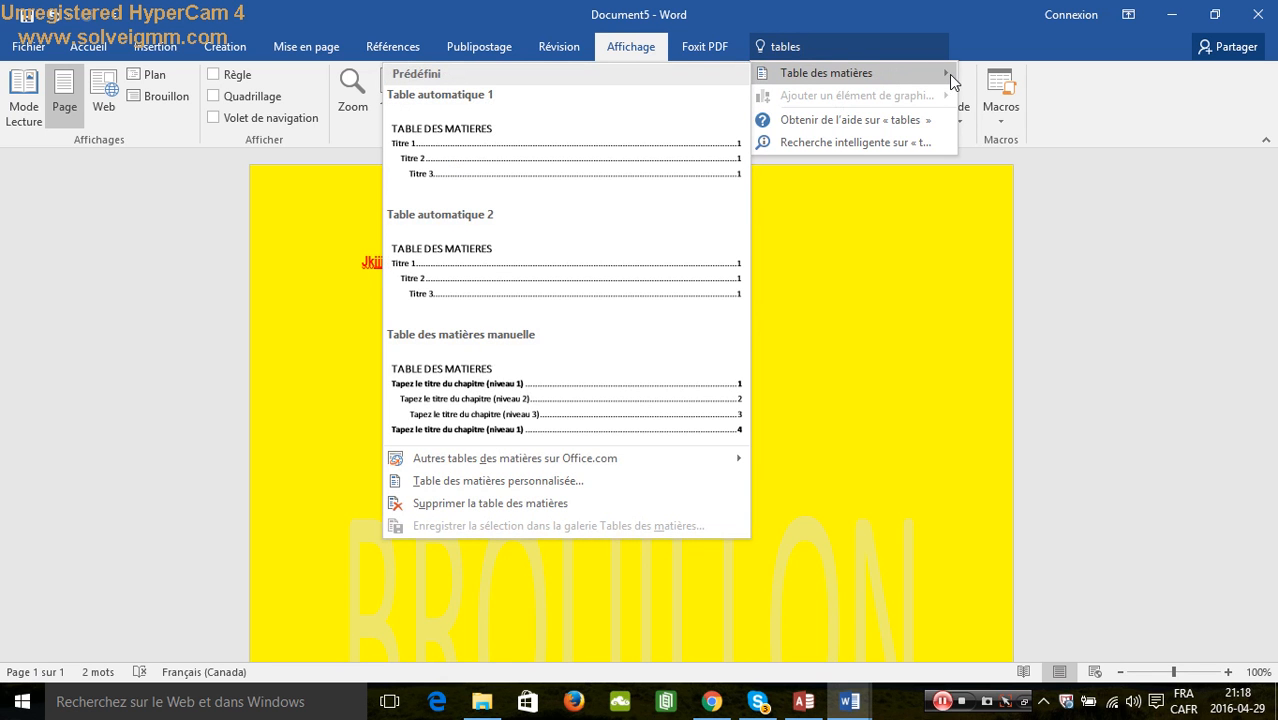
pyautogui.click(869, 293)
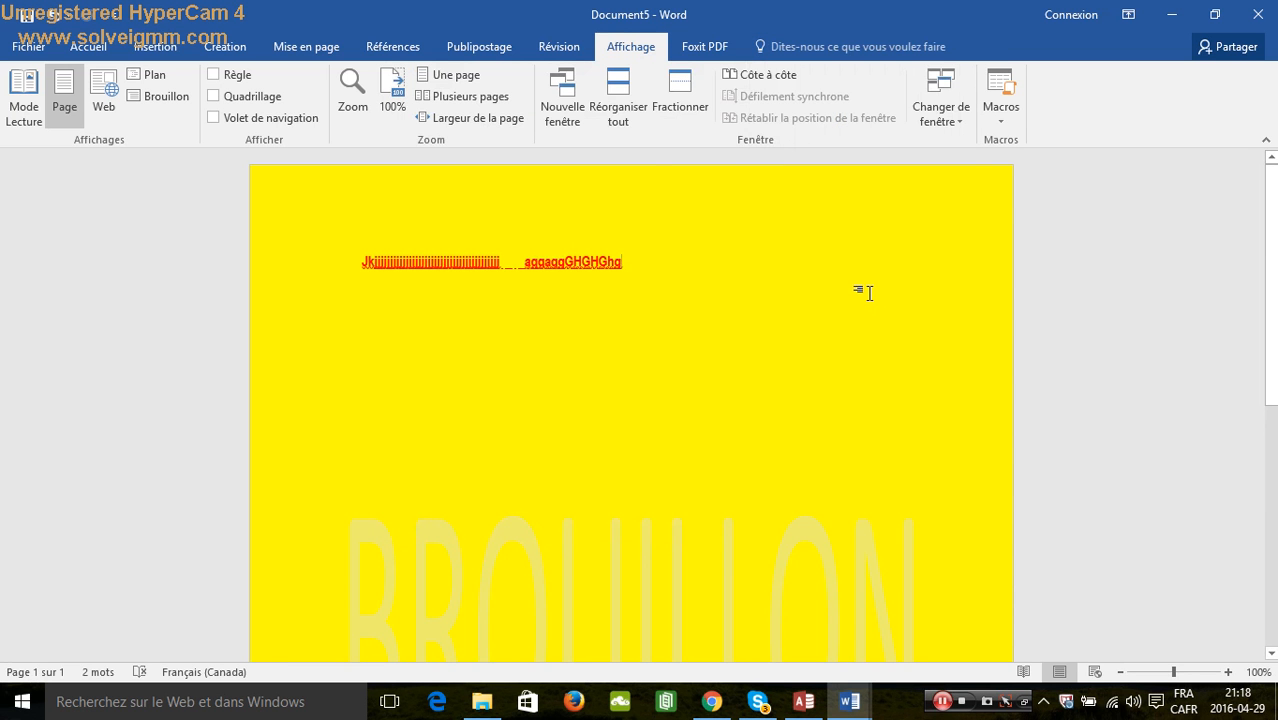